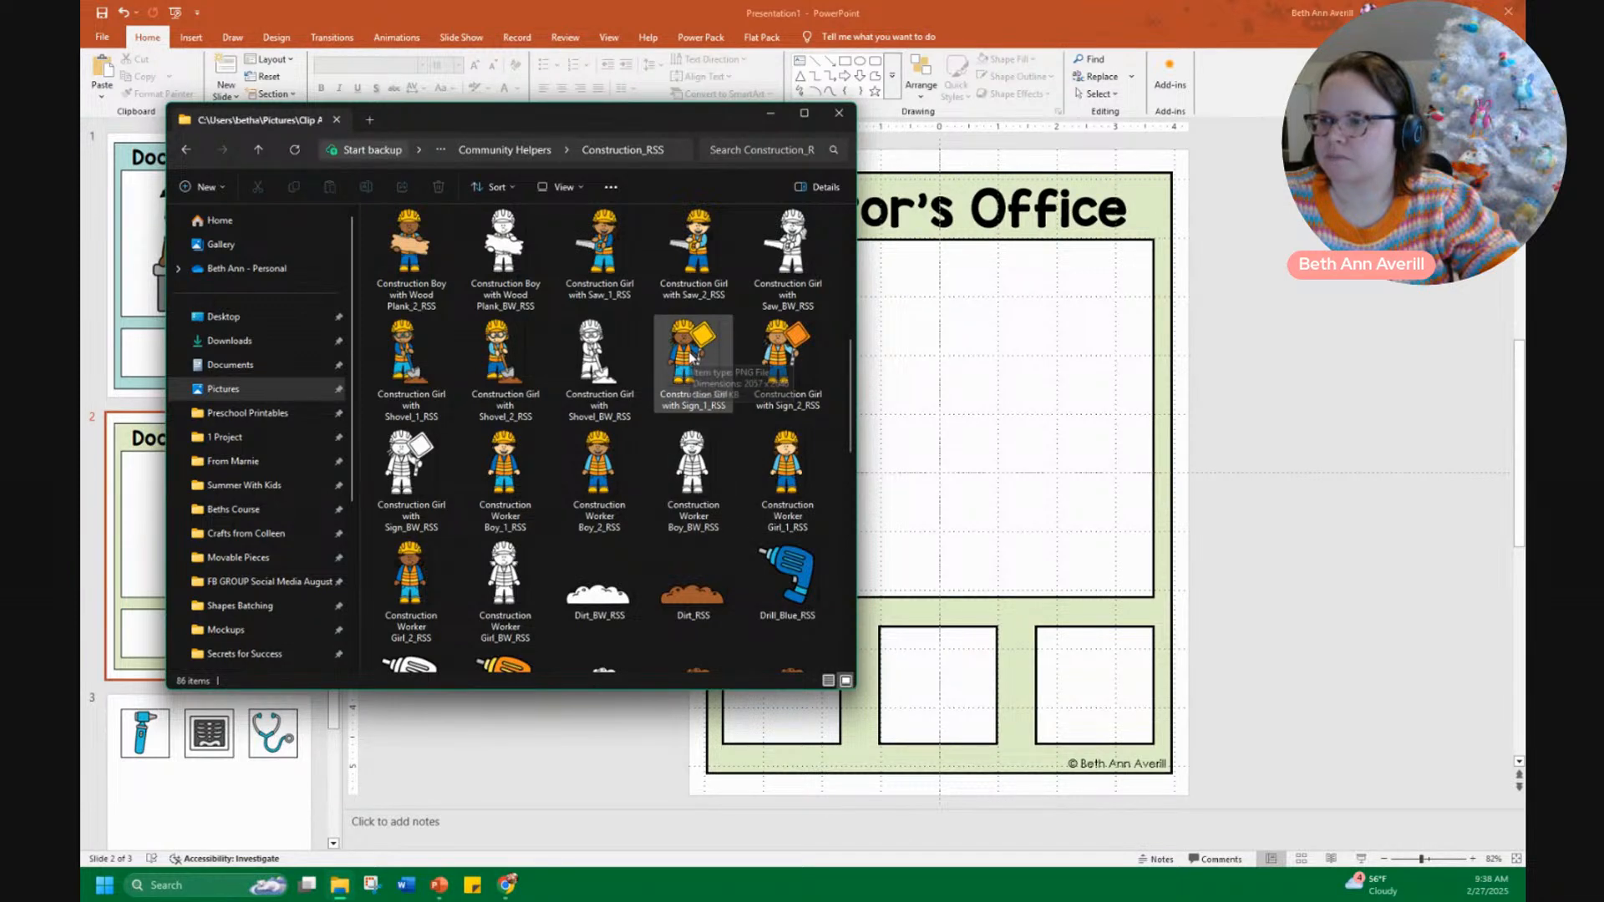
Insert the Construction Girl with Sign_1_RSS and Construction Boy with Wood Plank_1_RSS clip art onto slide 2
{"action": "left_click_drag", "start_coordinate": [690, 358], "coordinate": [984, 424]}
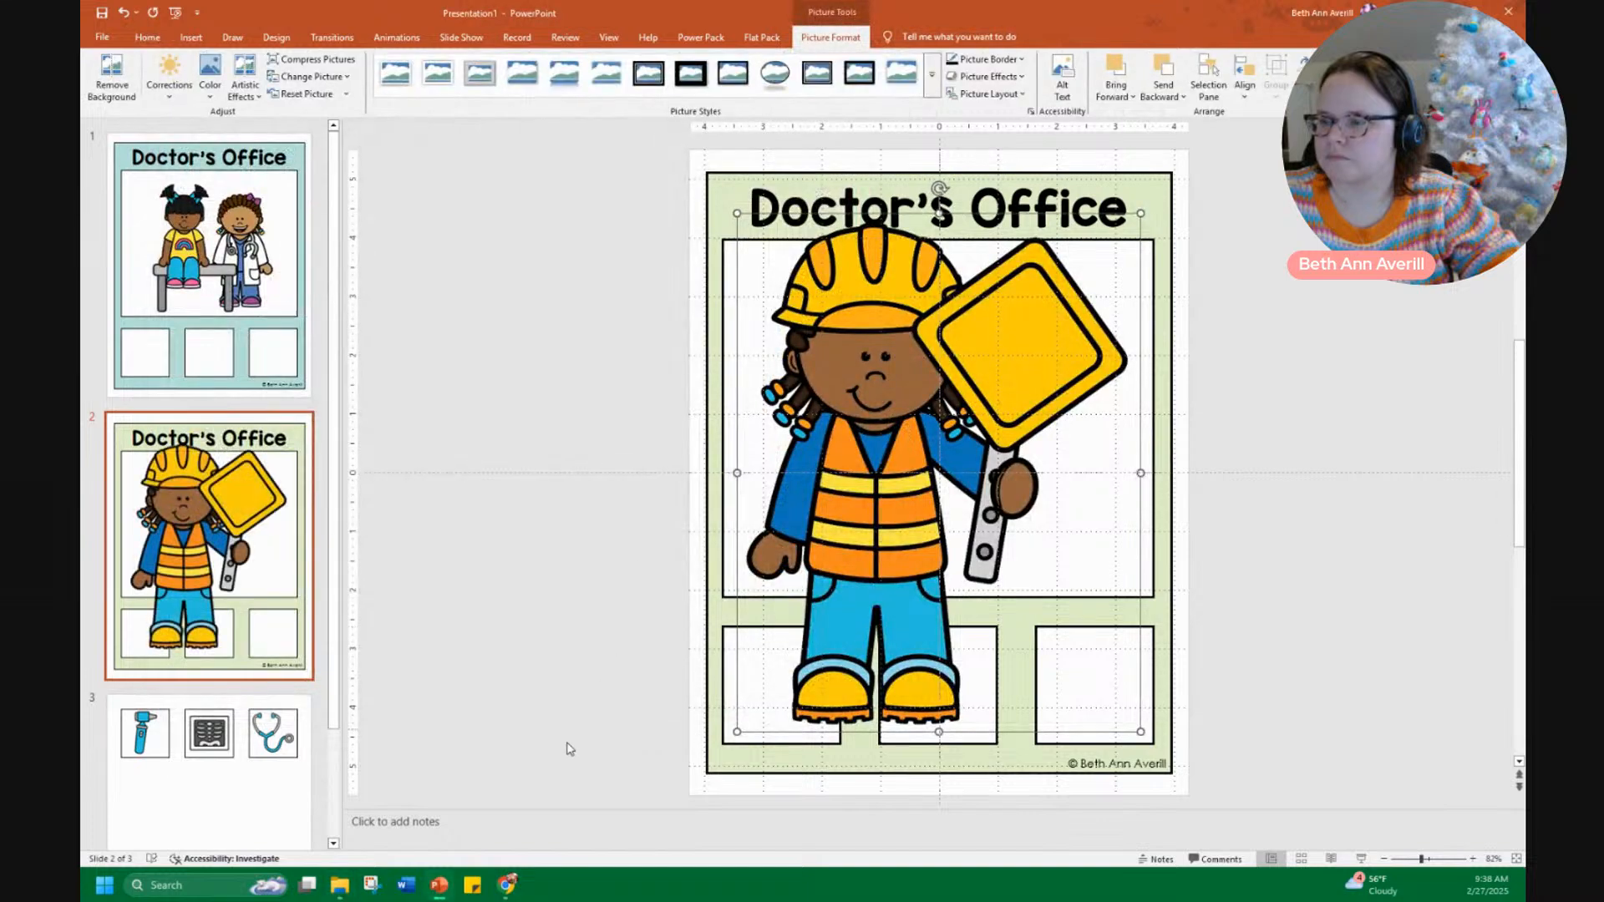
{"action": "left_click", "coordinate": [340, 884]}
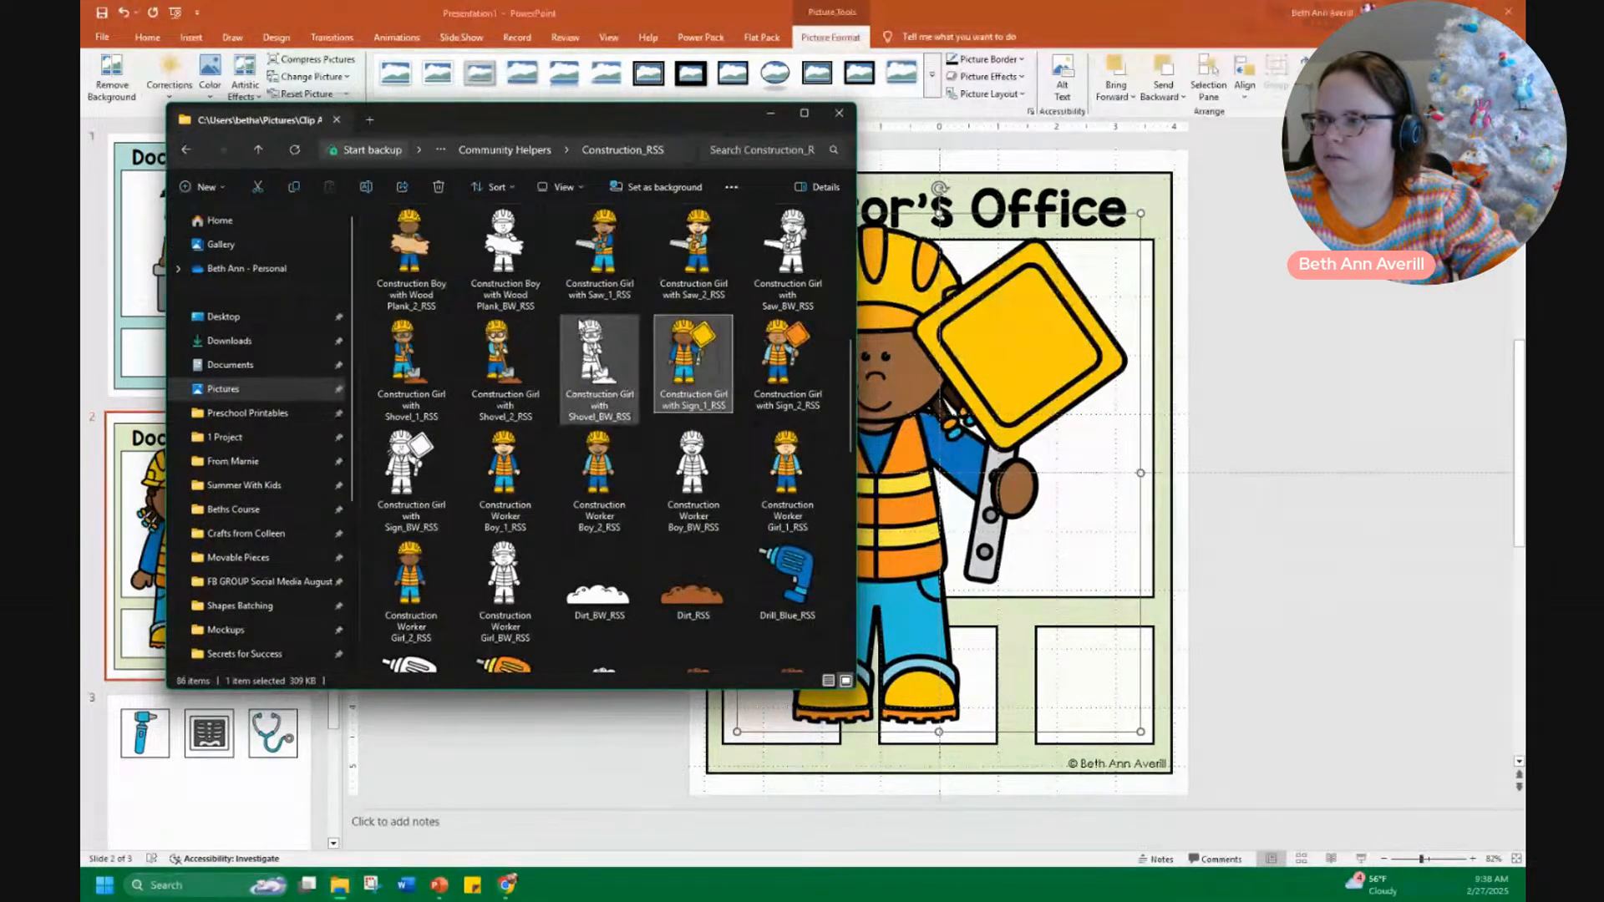
{"action": "scroll", "coordinate": [576, 328], "scroll_direction": "up", "scroll_amount": 3}
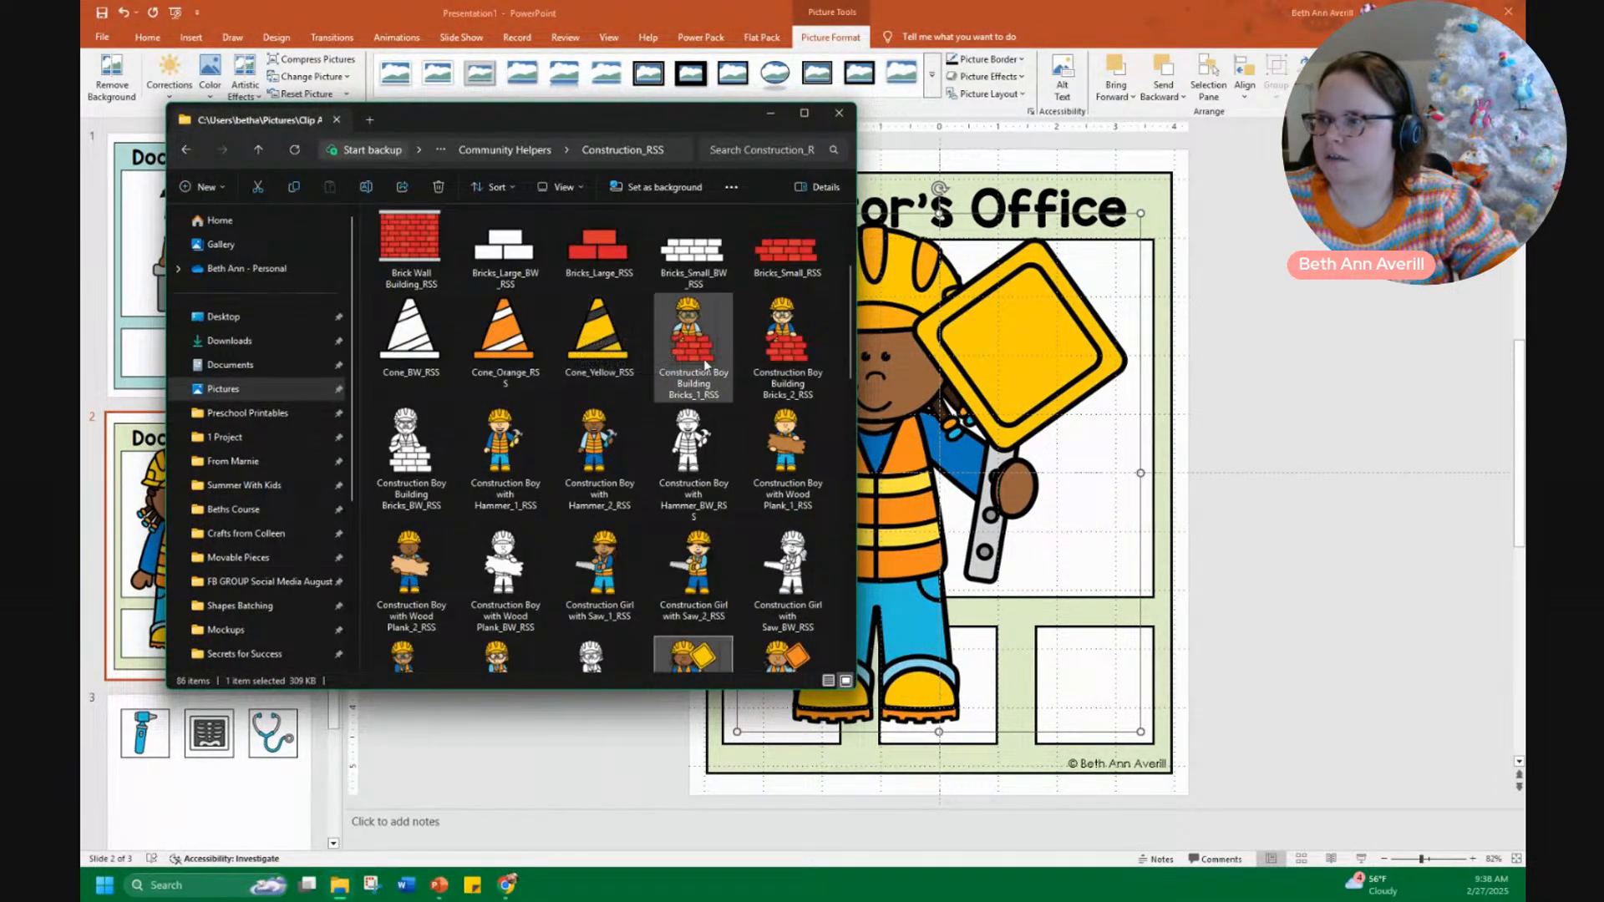
{"action": "left_click_drag", "start_coordinate": [782, 445], "coordinate": [919, 485]}
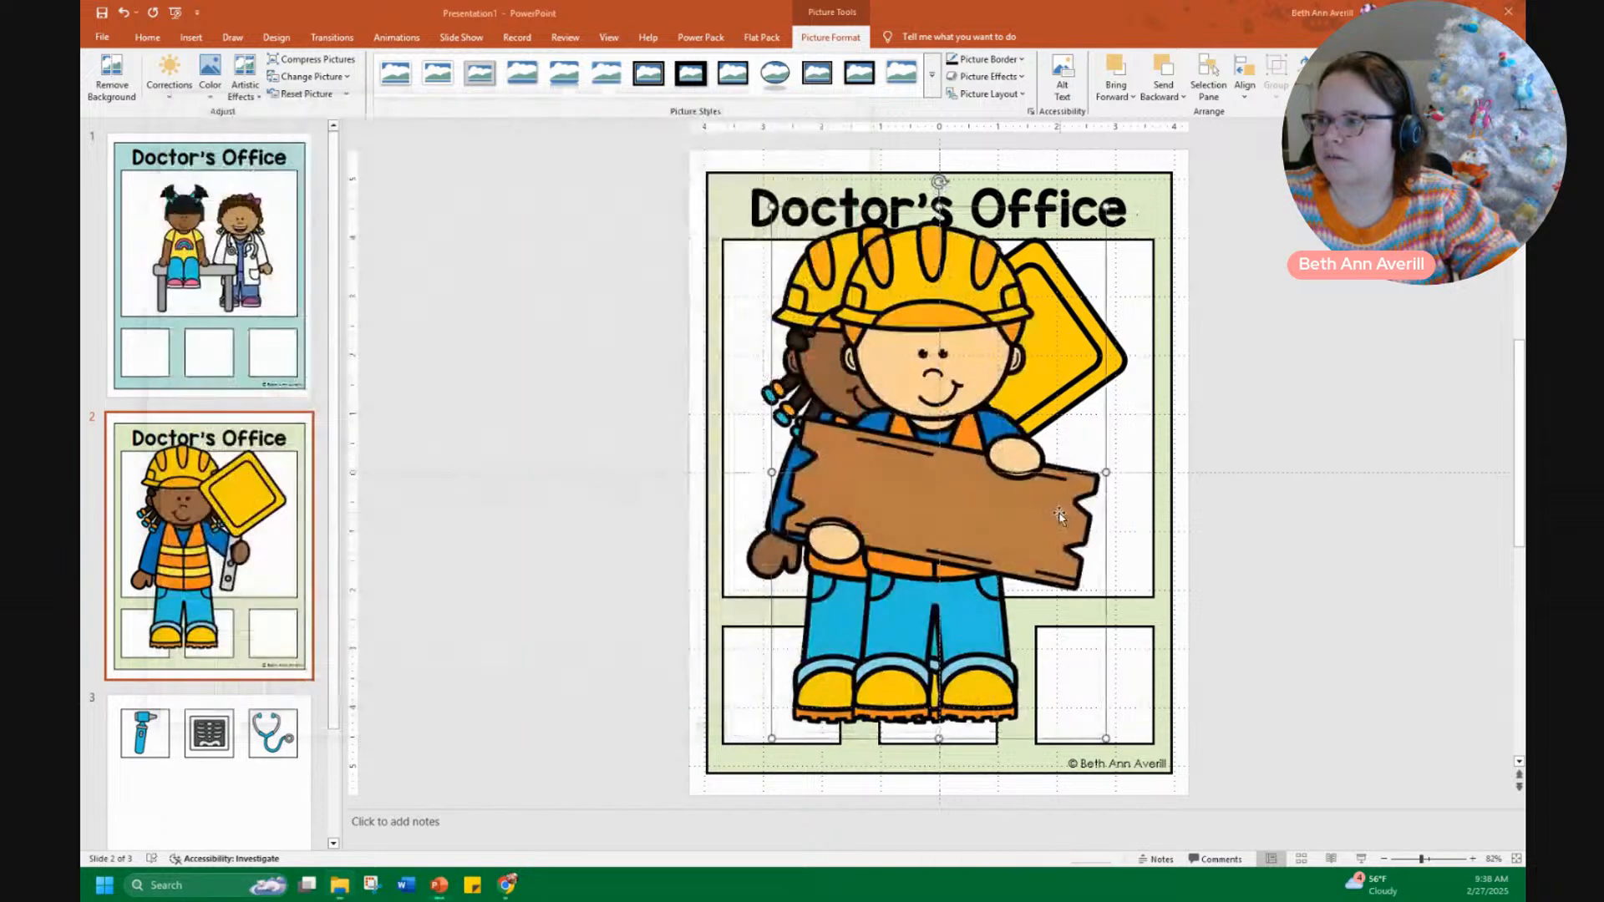
Scale both construction workers down together and place them side by side inside the large white frame
{"action": "left_click", "coordinate": [756, 451], "text": "shift"}
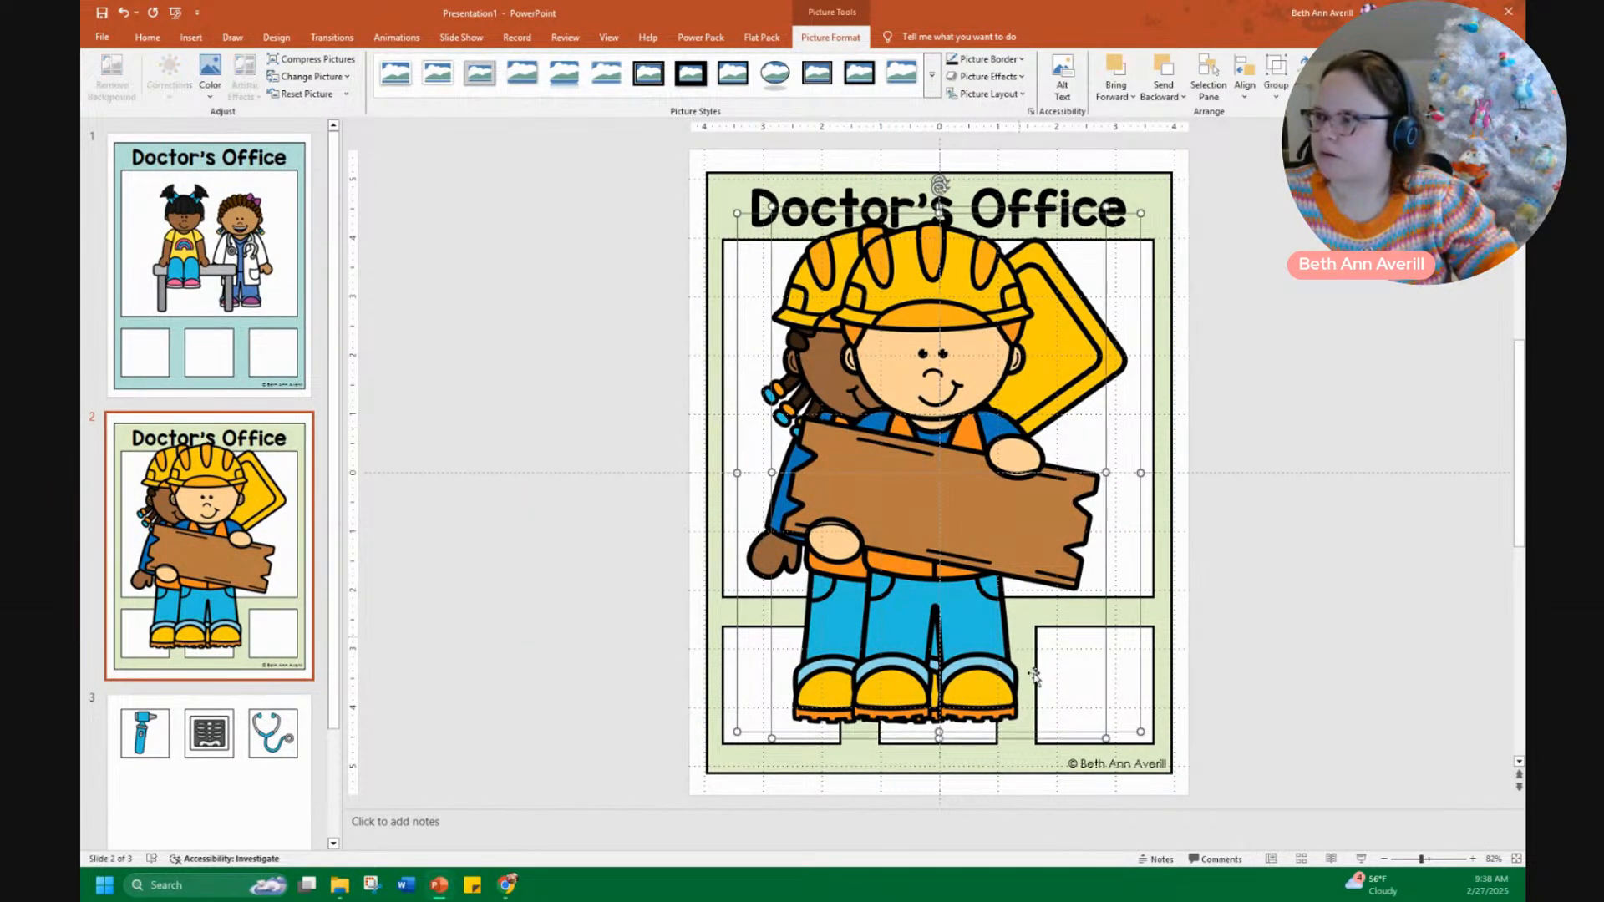
{"action": "left_click_drag", "start_coordinate": [1141, 732], "coordinate": [945, 483]}
{"action": "left_click_drag", "start_coordinate": [887, 362], "coordinate": [1104, 444]}
{"action": "left_click", "coordinate": [1073, 452]}
Replace the title on slide 2 with "Construction Zone"
{"action": "left_click", "coordinate": [913, 209]}
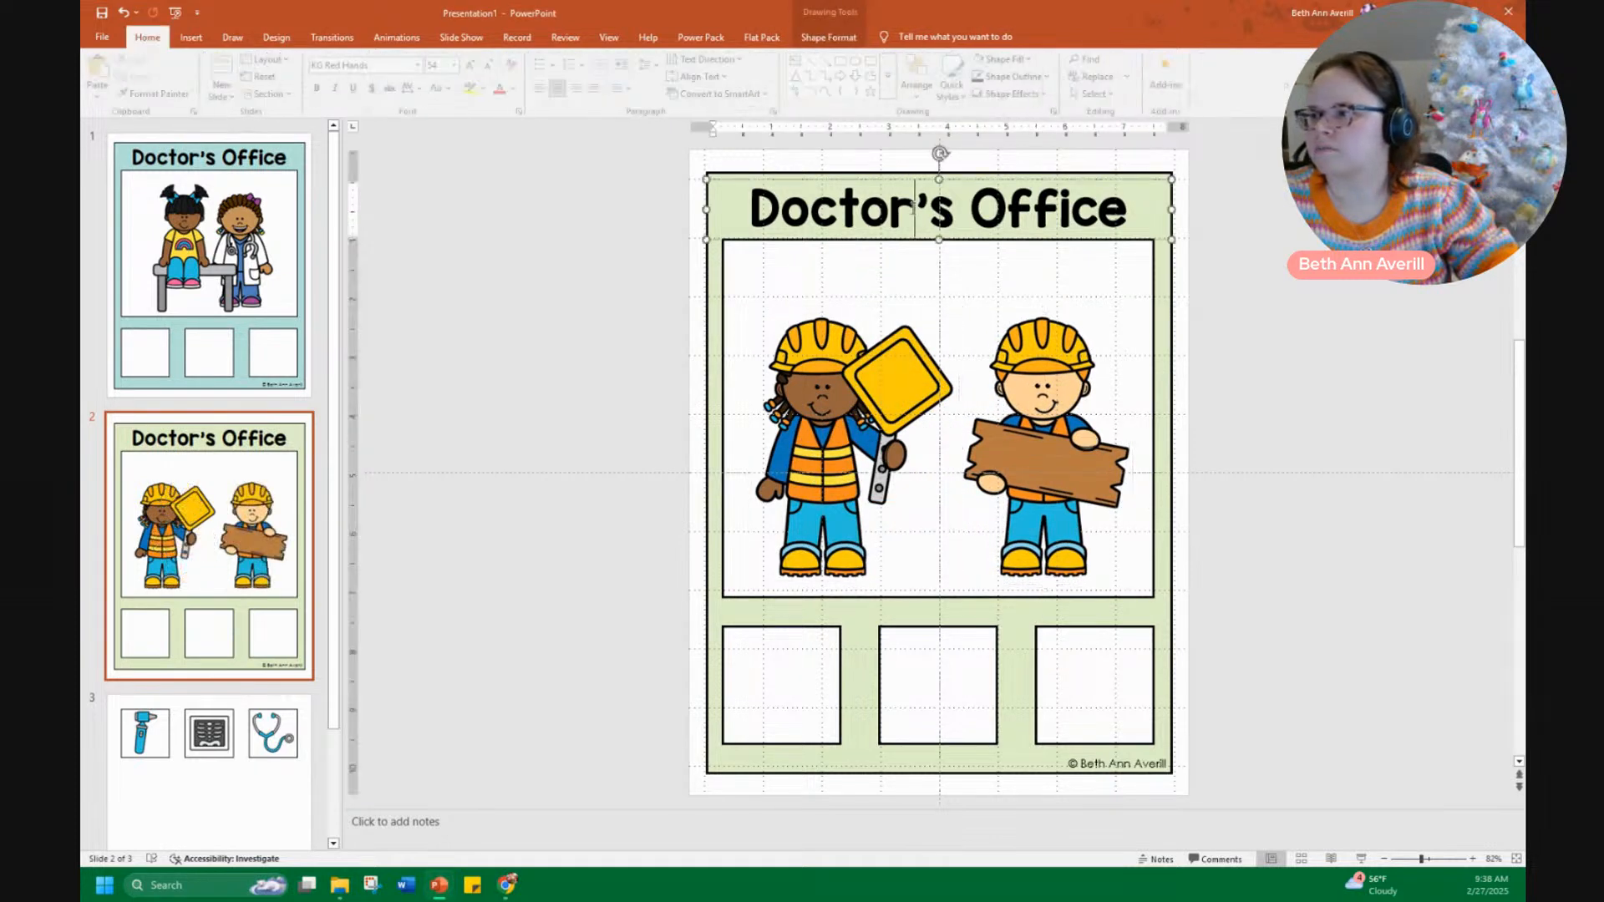
{"action": "triple_click", "coordinate": [912, 208]}
{"action": "type", "text": "Construction Zone"}
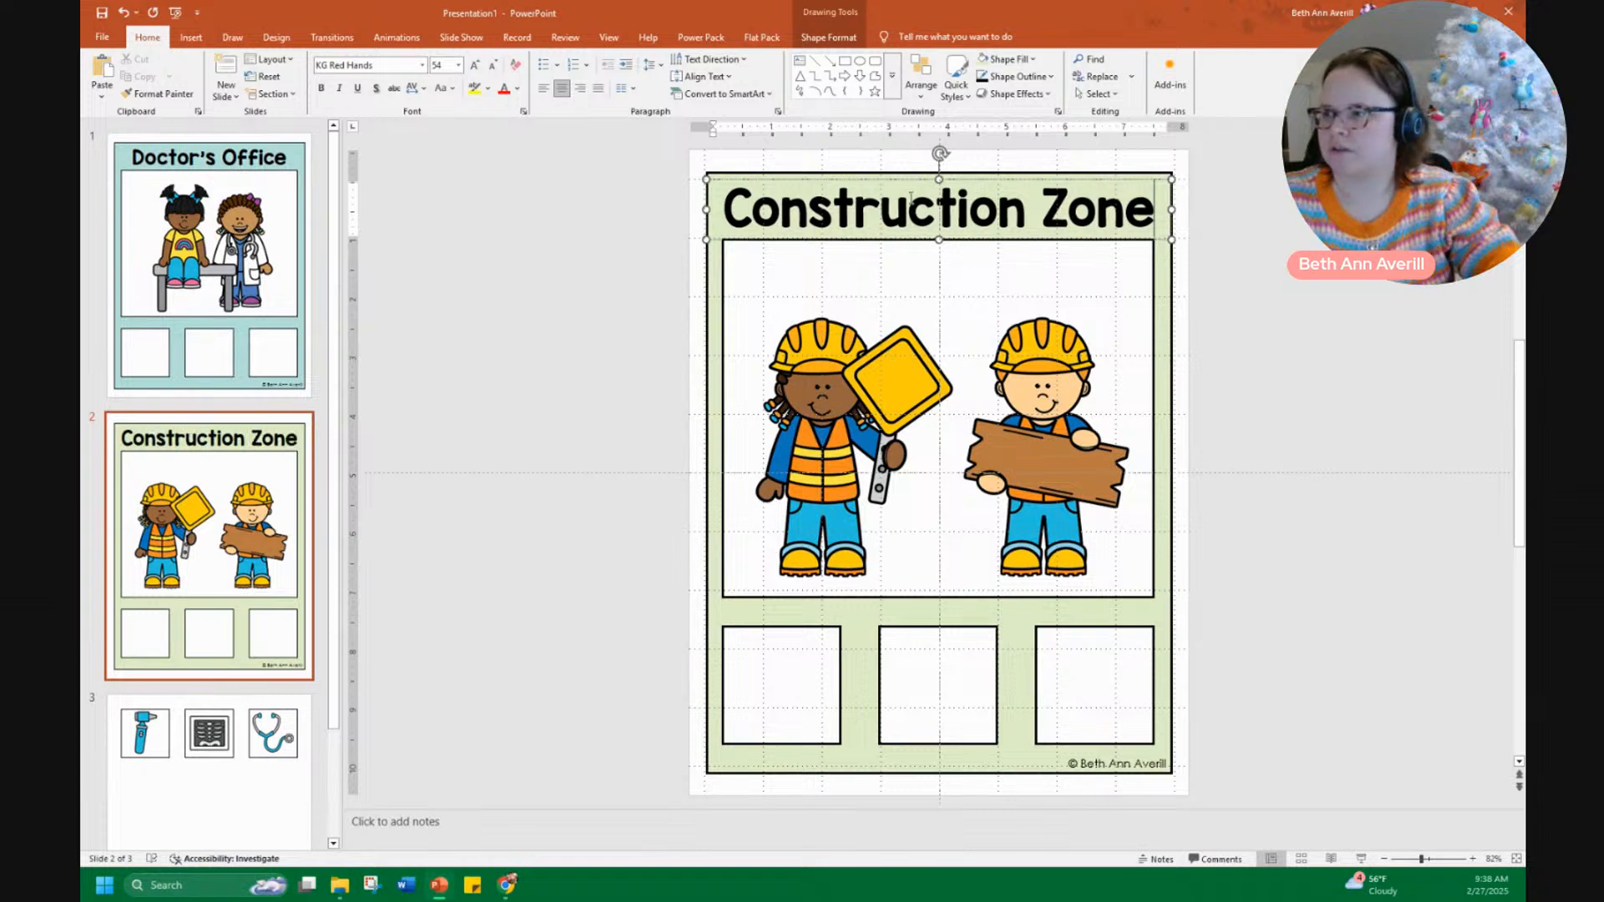
Insert the Cone_Orange_RSS clip art and fit it inside the first small box on the Construction Zone slide
{"action": "left_click", "coordinate": [340, 884]}
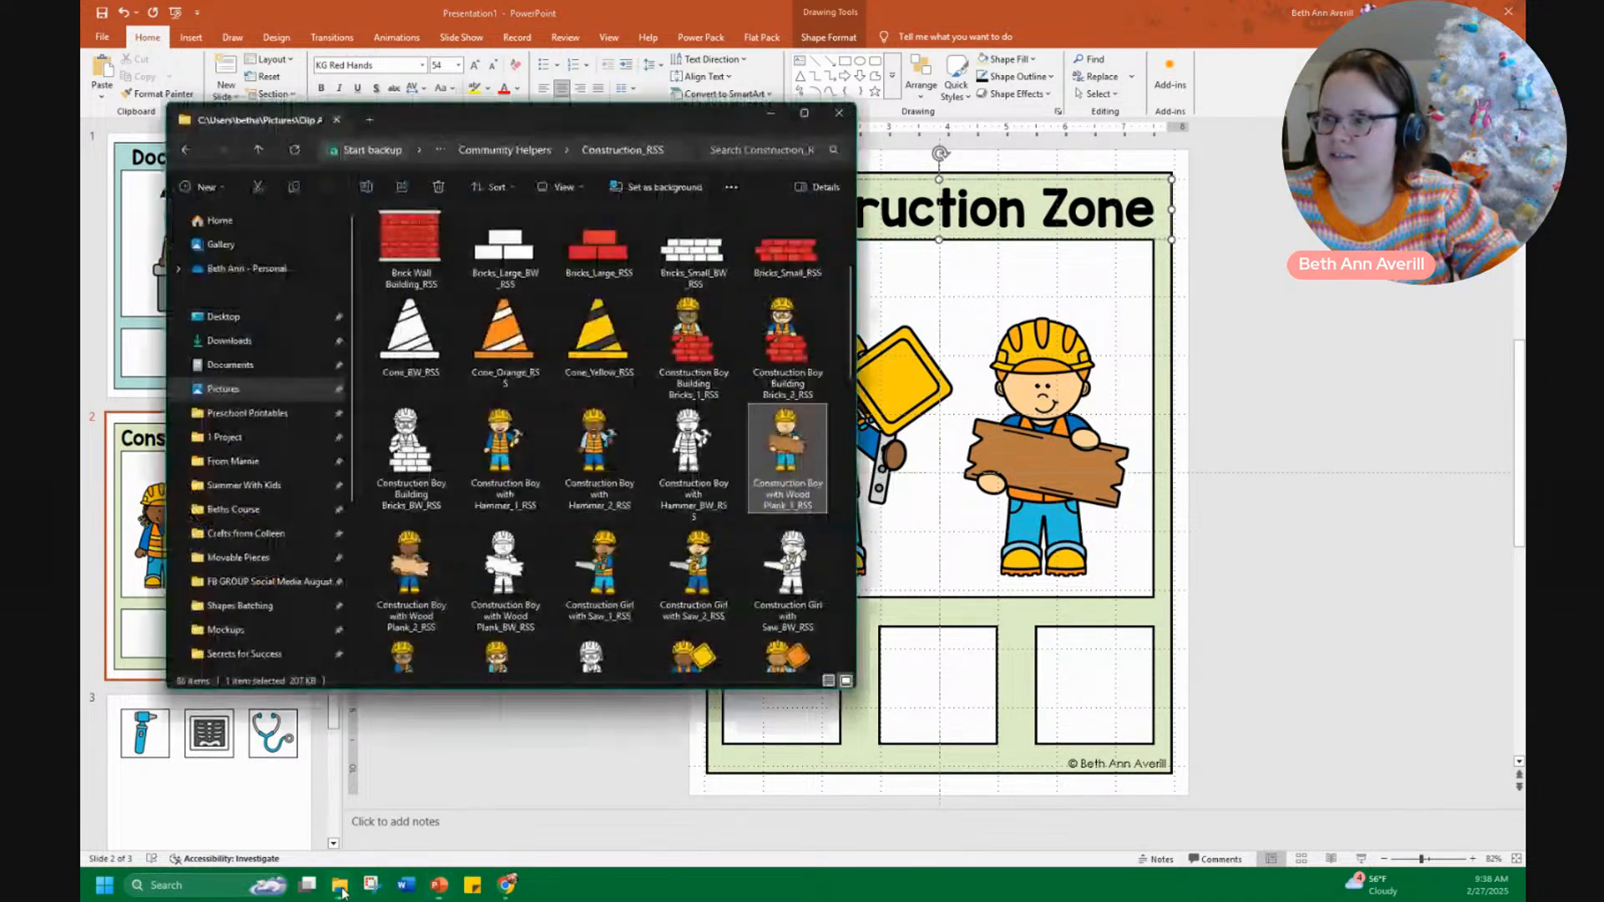
{"action": "left_click_drag", "start_coordinate": [505, 338], "coordinate": [979, 635]}
{"action": "left_click_drag", "start_coordinate": [1062, 347], "coordinate": [781, 684]}
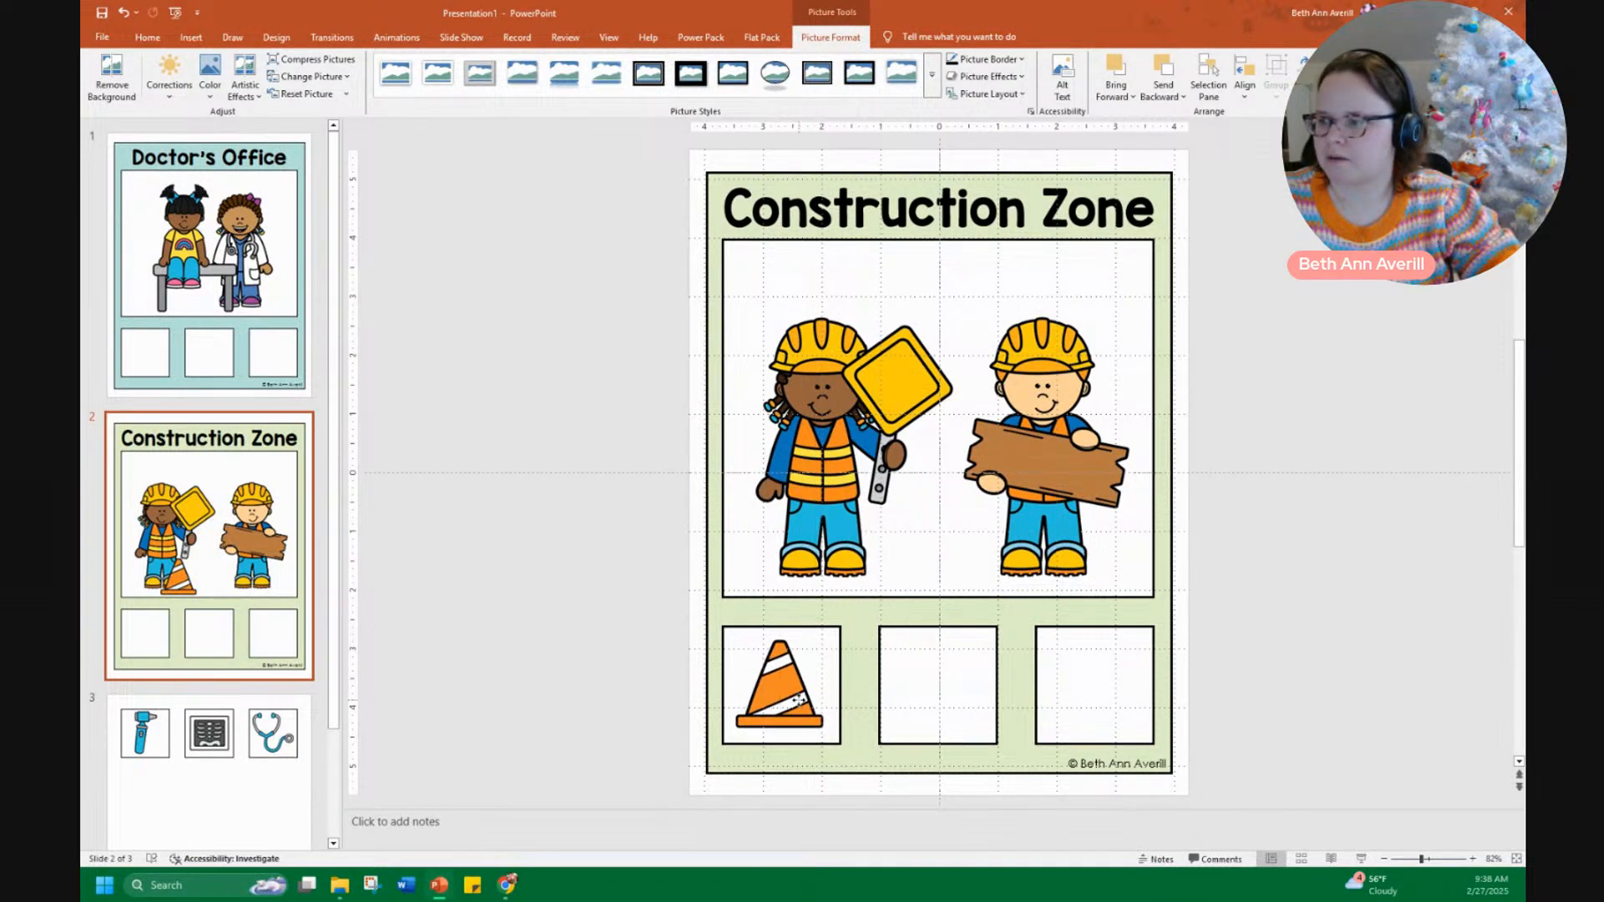
Insert the yellow Hard Hat Helmet_RSS clip art and fit it inside the middle small box
{"action": "left_click", "coordinate": [340, 887]}
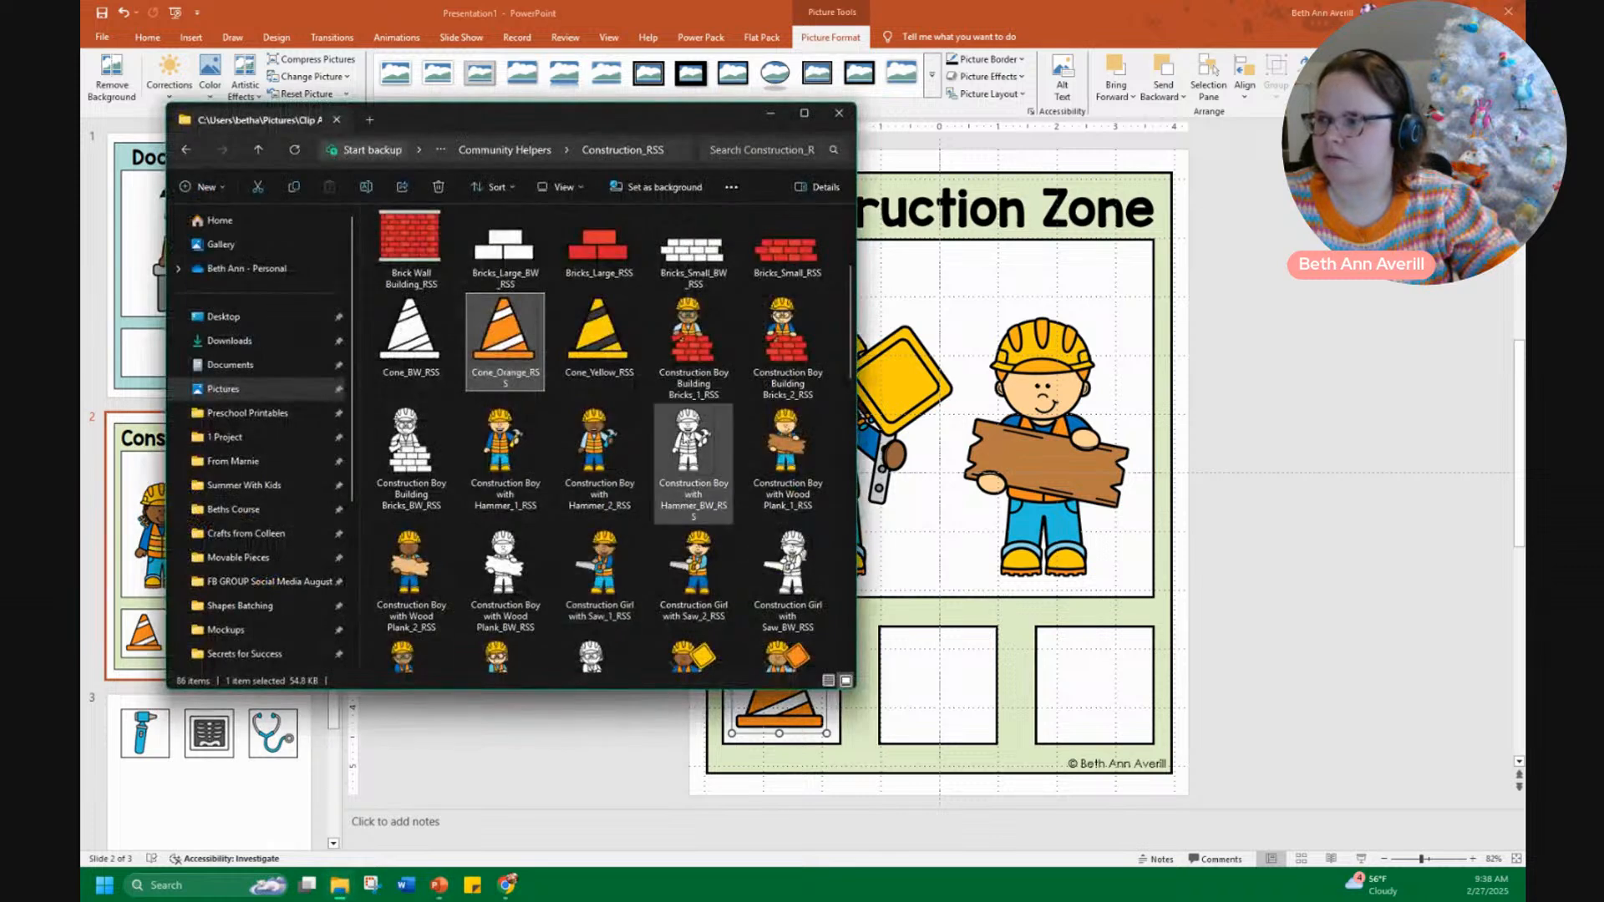
{"action": "scroll", "coordinate": [686, 492], "scroll_direction": "down", "scroll_amount": 3}
{"action": "scroll", "coordinate": [648, 564], "scroll_direction": "down", "scroll_amount": 2}
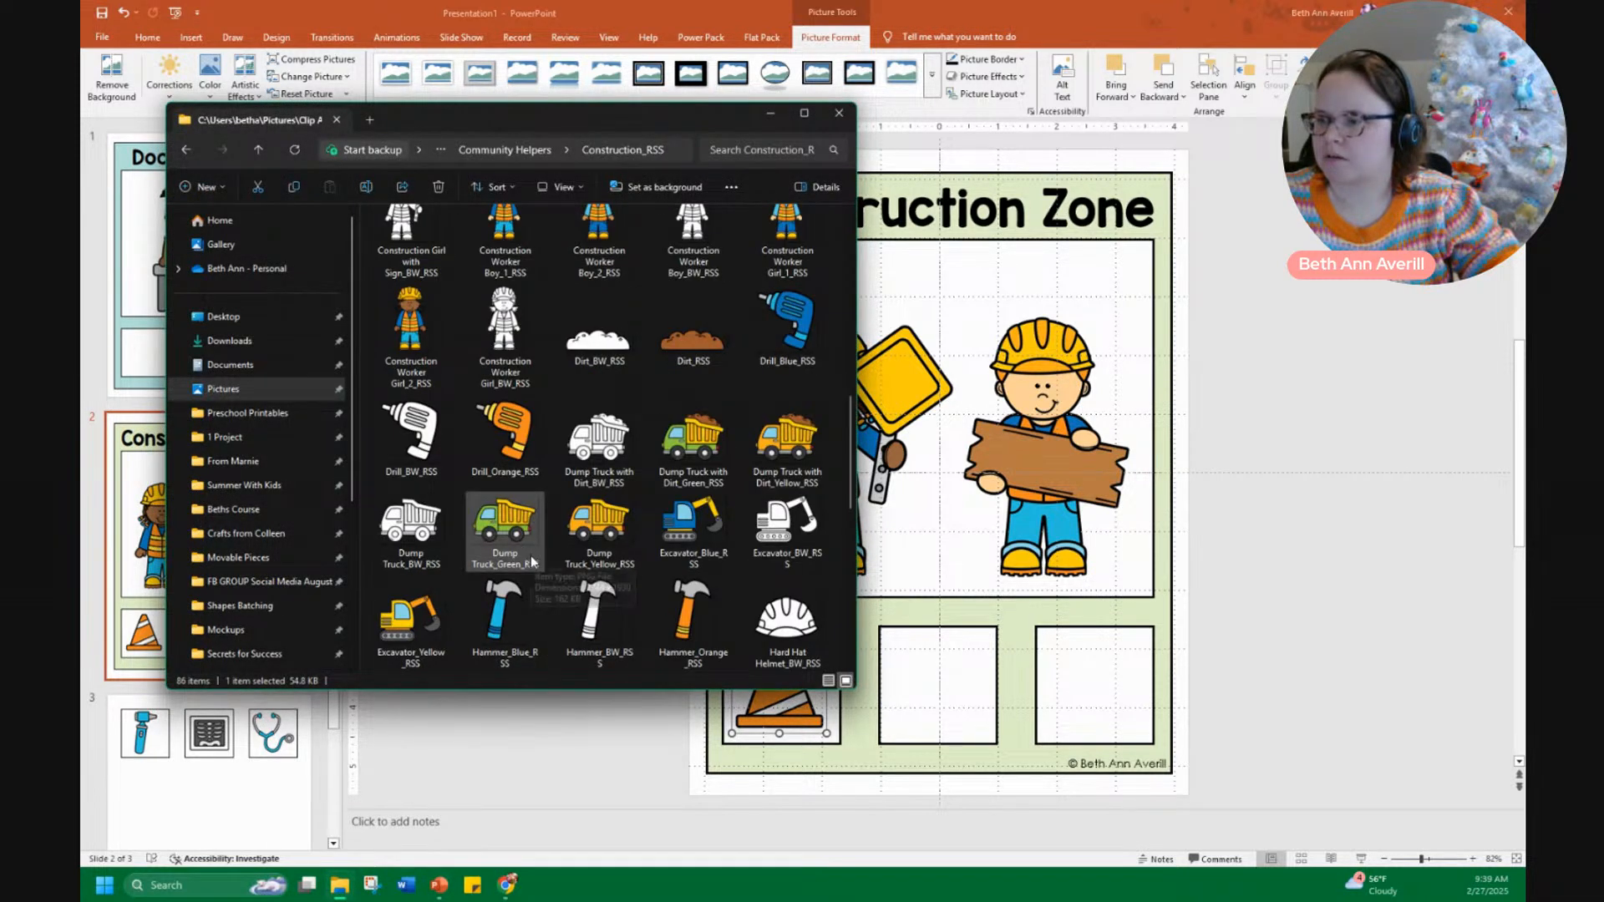
{"action": "scroll", "coordinate": [532, 561], "scroll_direction": "down", "scroll_amount": 3}
{"action": "left_click_drag", "start_coordinate": [413, 430], "coordinate": [958, 676]}
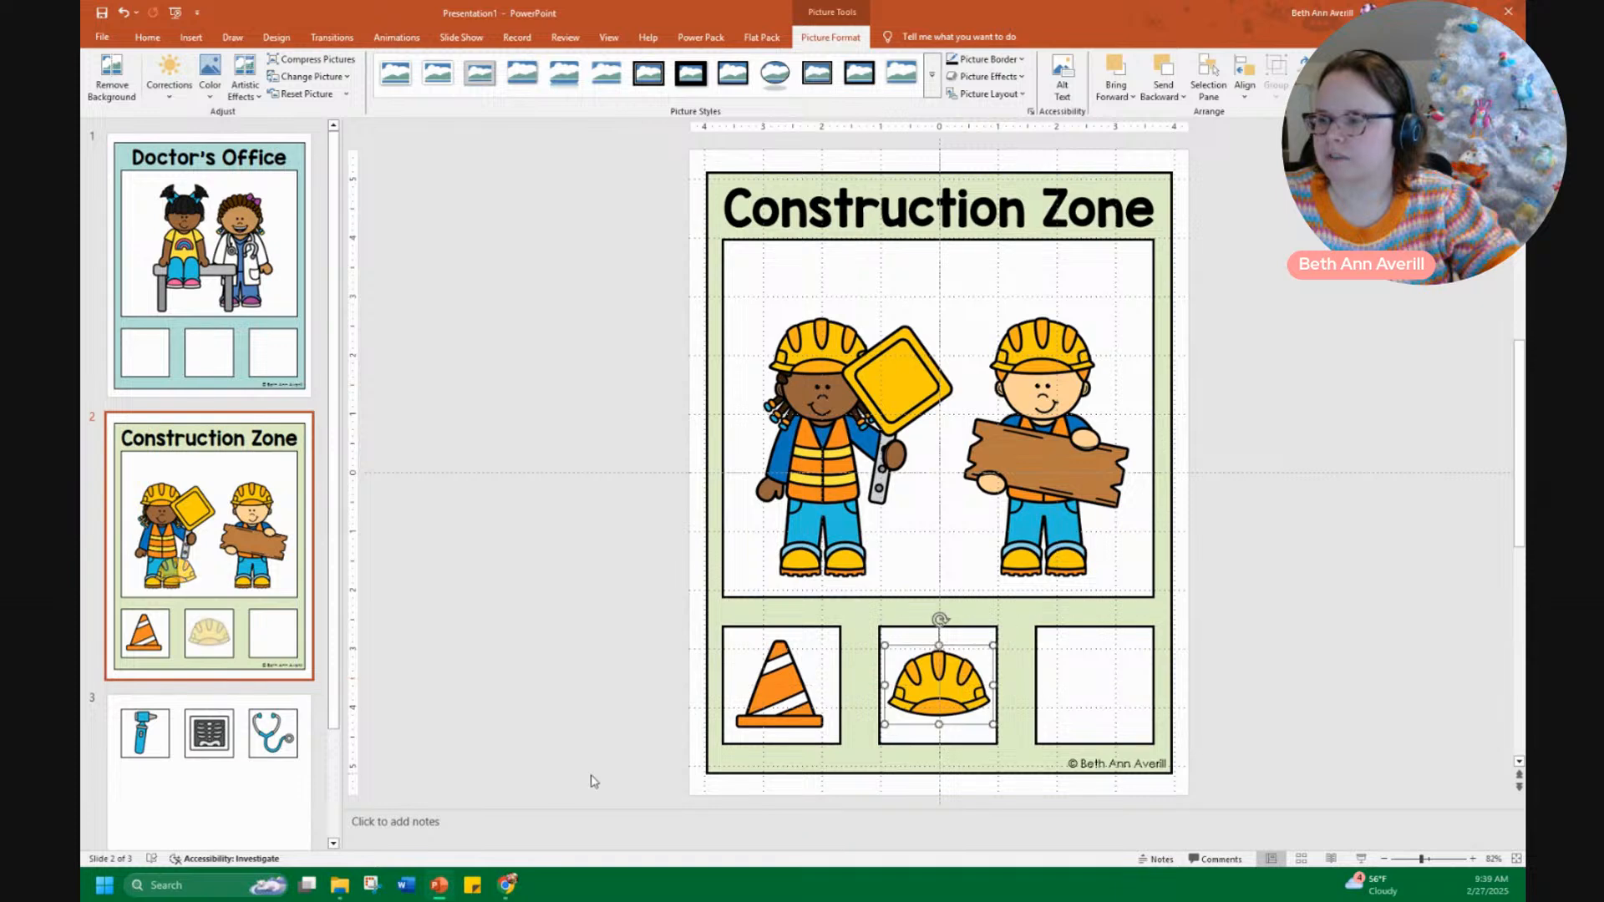
Insert the Sign 1_Orange_RSS clip art, shrink it and center it inside the third small box
{"action": "left_click", "coordinate": [373, 883]}
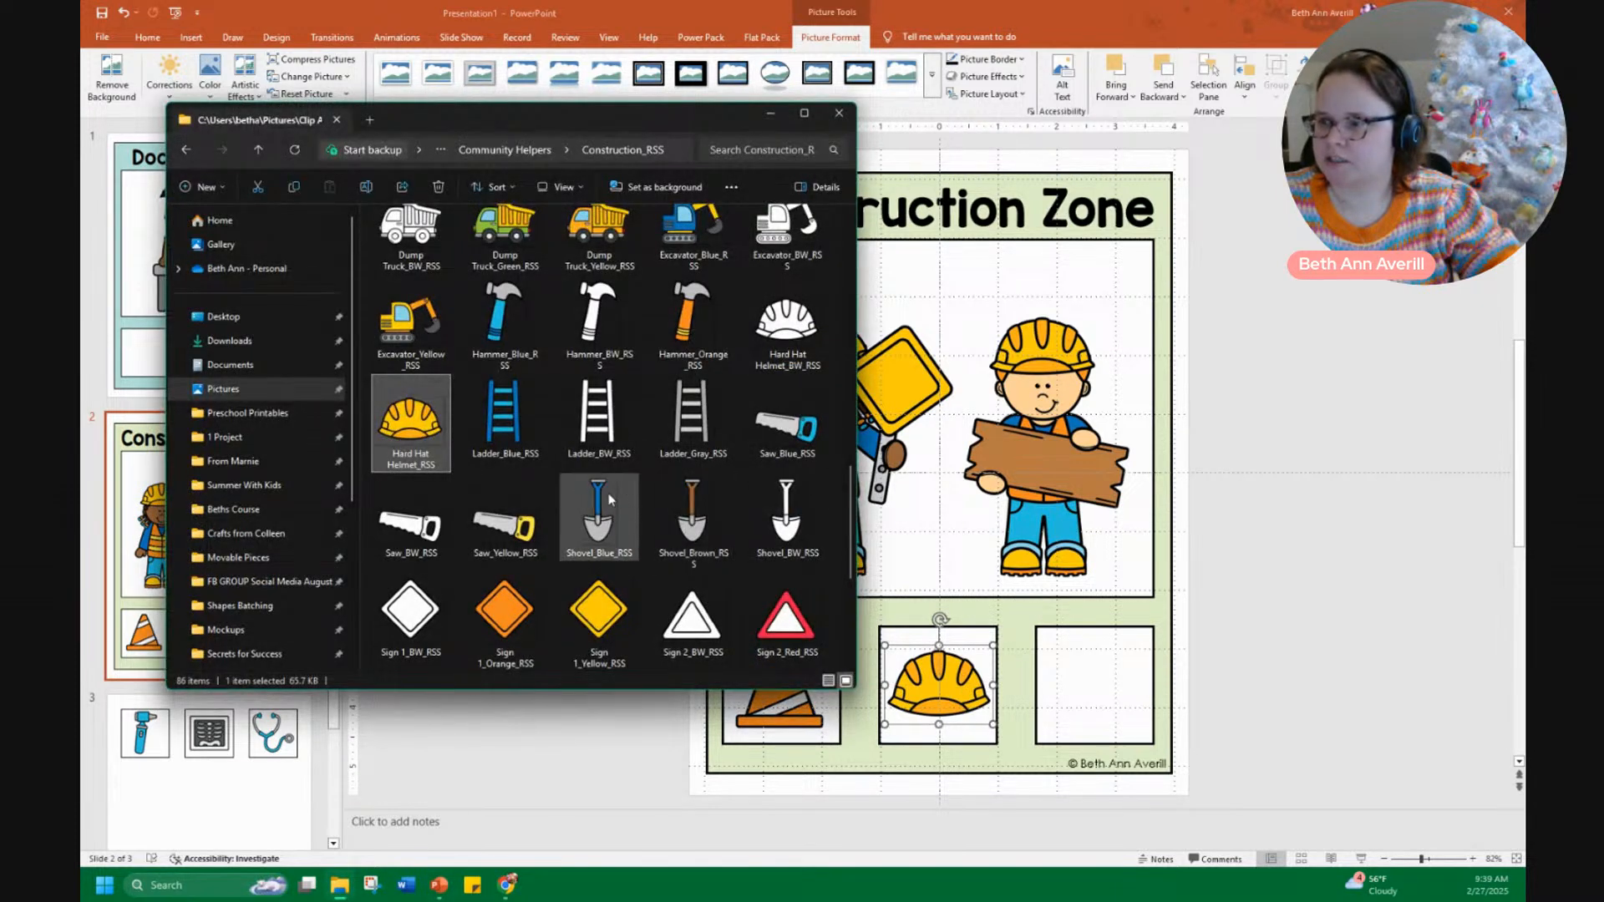
{"action": "scroll", "coordinate": [609, 498], "scroll_direction": "down", "scroll_amount": 3}
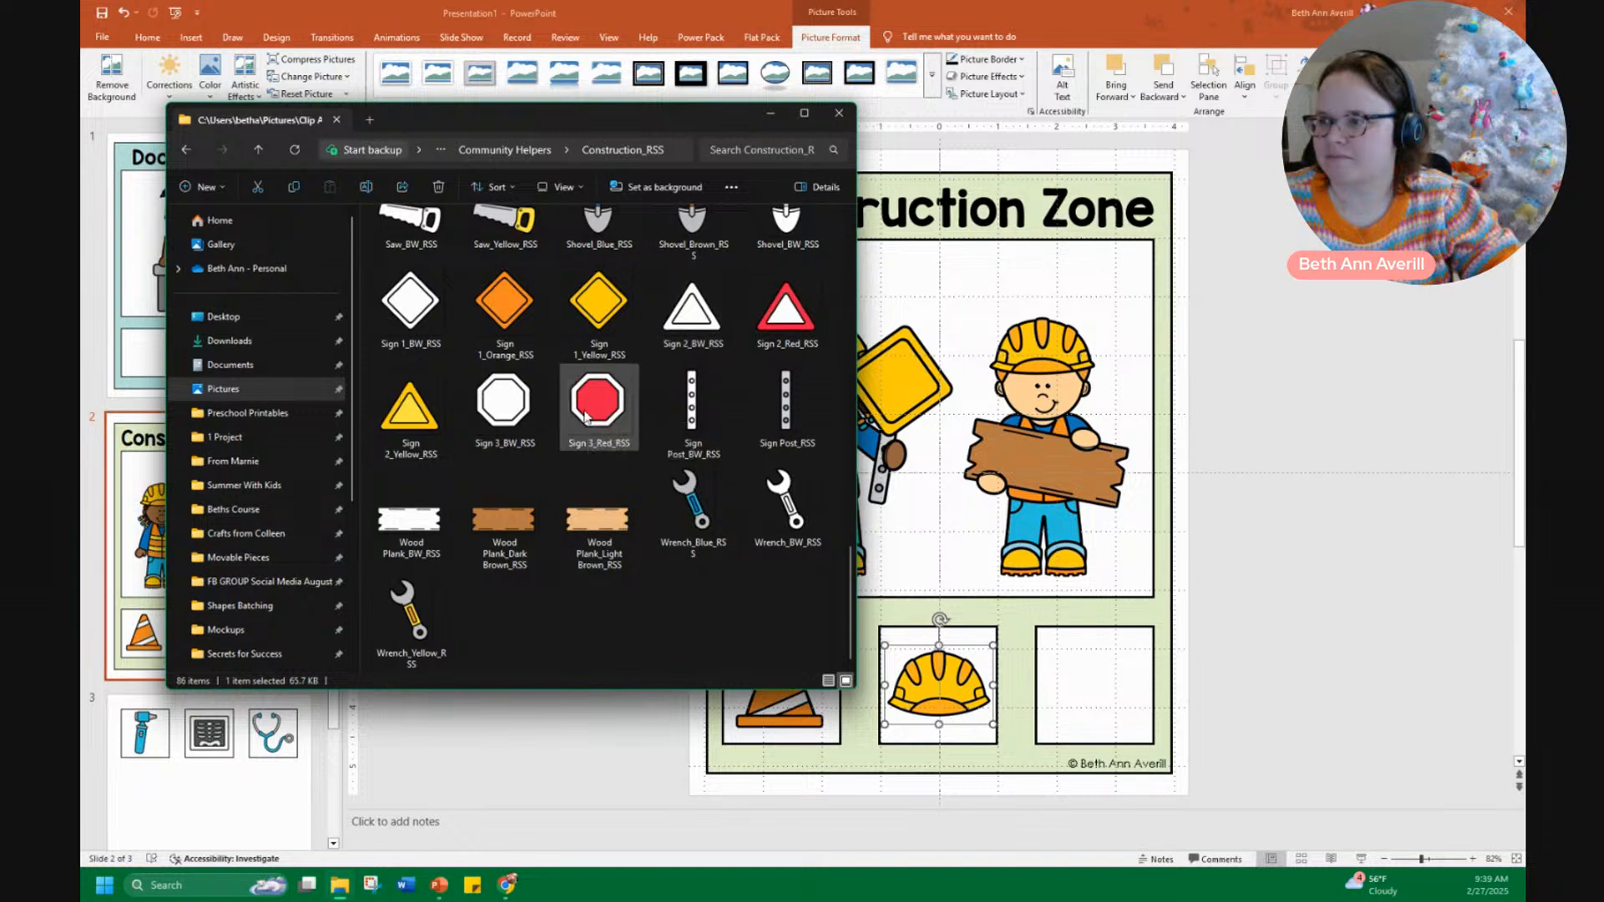
{"action": "left_click_drag", "start_coordinate": [510, 302], "coordinate": [1064, 666]}
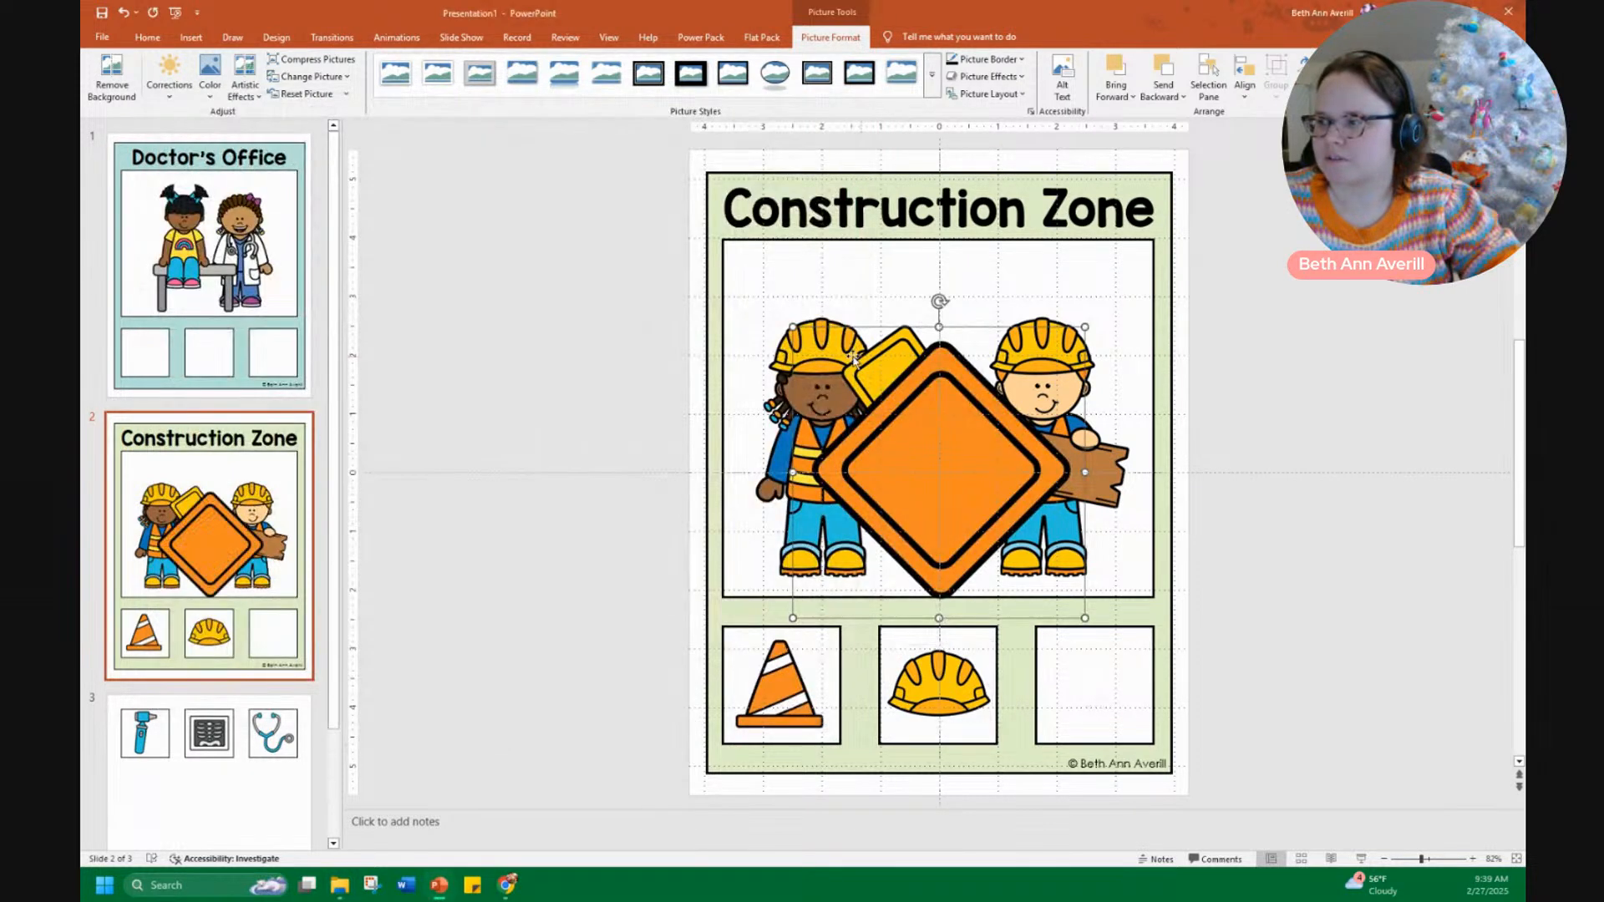
{"action": "left_click_drag", "start_coordinate": [793, 327], "coordinate": [949, 484]}
{"action": "left_click_drag", "start_coordinate": [1007, 551], "coordinate": [1086, 679]}
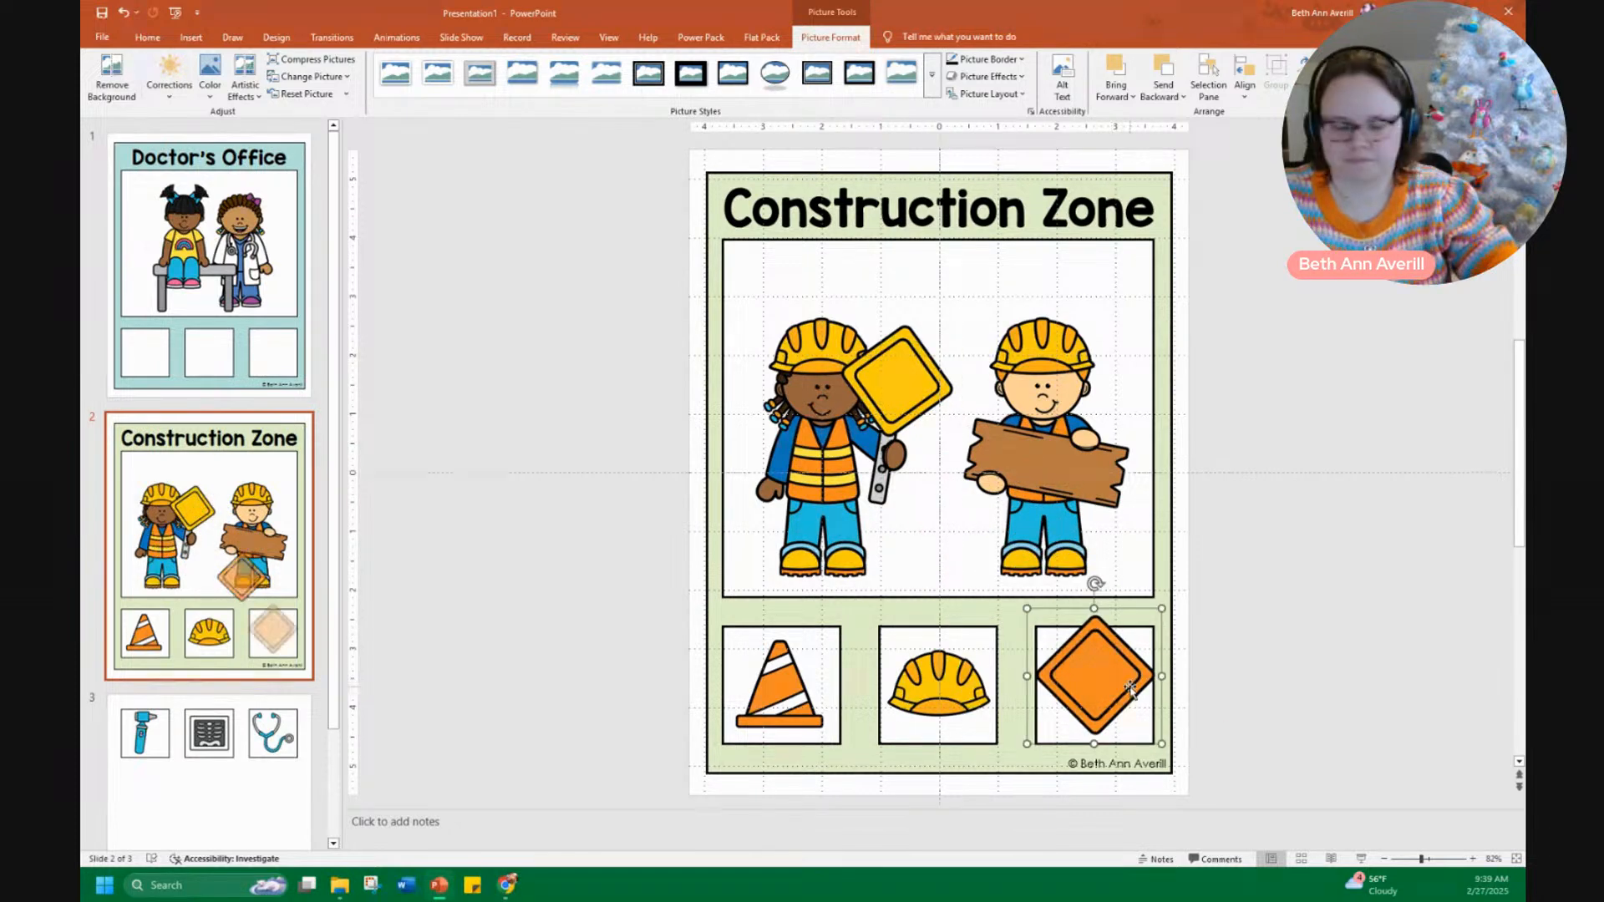
{"action": "left_click_drag", "start_coordinate": [1162, 609], "coordinate": [1144, 630]}
{"action": "left_click_drag", "start_coordinate": [1096, 683], "coordinate": [1097, 692]}
Copy the three construction picture boxes to slide 3 and position them as a row just below the doctor pictures
{"action": "left_click", "coordinate": [1279, 630]}
{"action": "left_click_drag", "start_coordinate": [655, 614], "coordinate": [1197, 754]}
{"action": "key", "text": "ctrl+c"}
{"action": "left_click", "coordinate": [215, 795]}
{"action": "key", "text": "ctrl+v"}
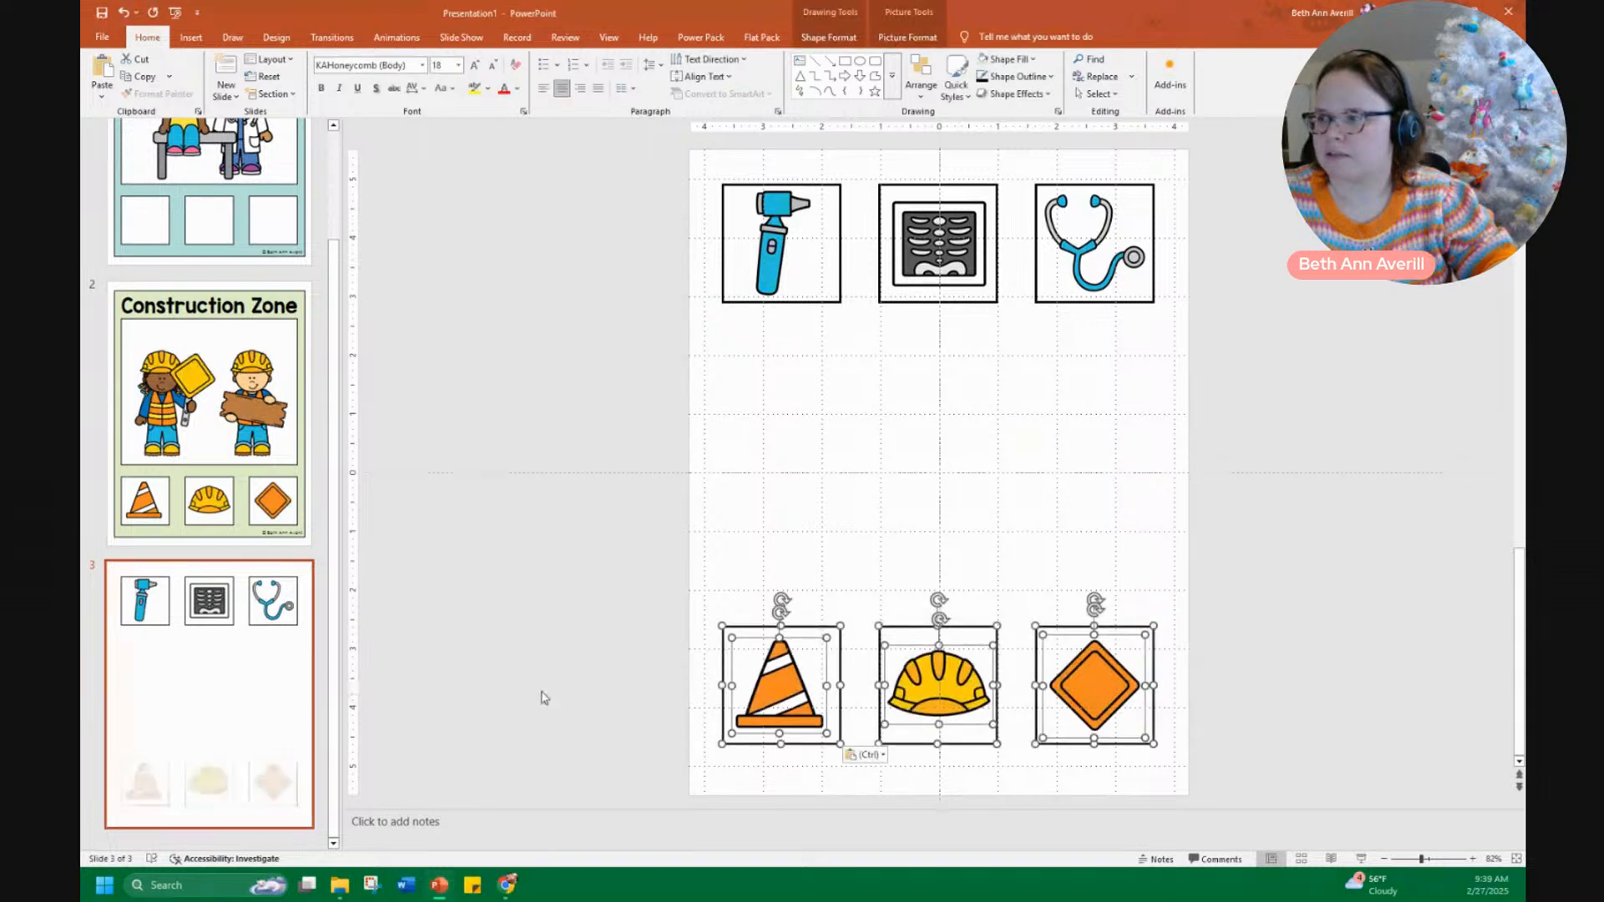
{"action": "left_click_drag", "start_coordinate": [961, 632], "coordinate": [958, 317]}
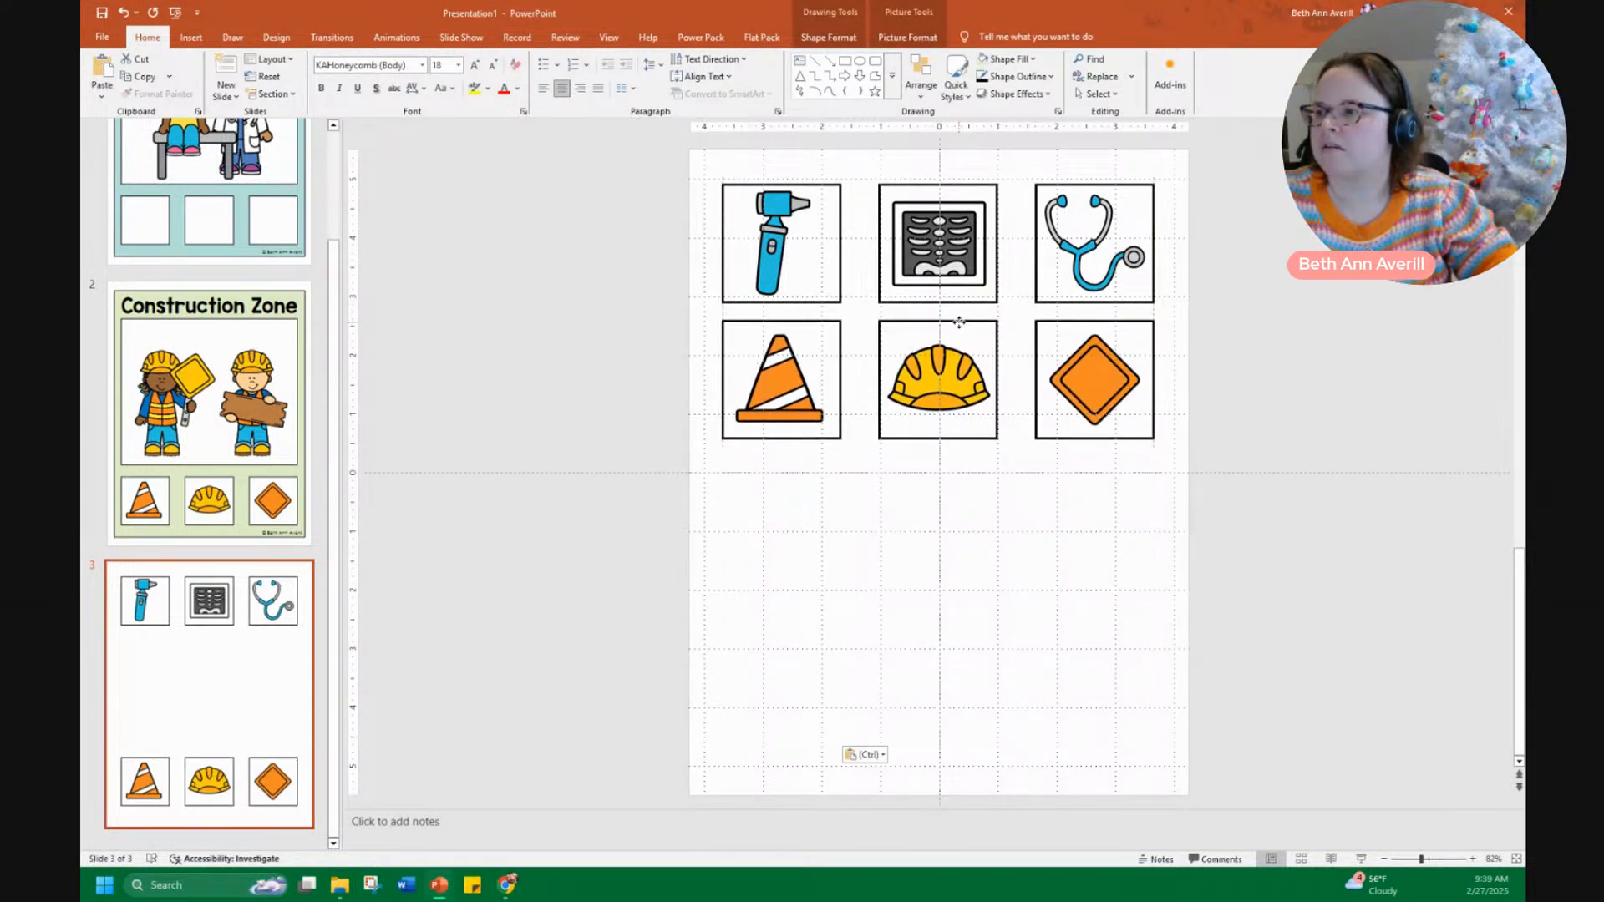
{"action": "left_click", "coordinate": [1123, 573]}
Duplicate the Construction Zone slide and delete the two construction workers from the copy
{"action": "left_click", "coordinate": [197, 444]}
{"action": "right_click", "coordinate": [198, 445]}
{"action": "left_click", "coordinate": [248, 571]}
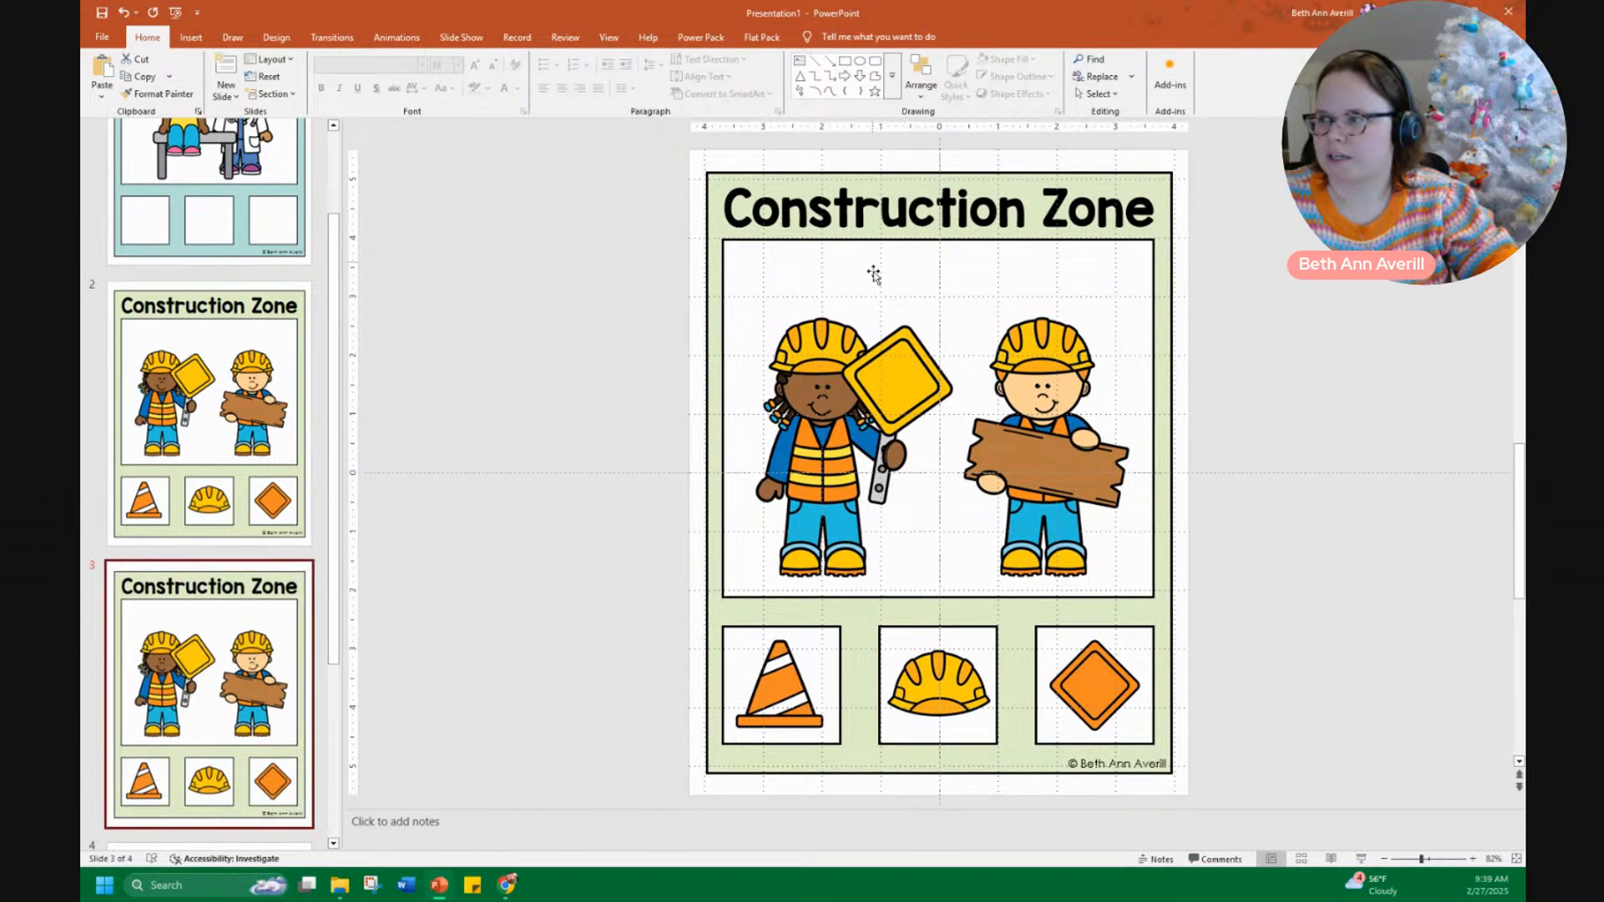
{"action": "left_click", "coordinate": [825, 389]}
{"action": "key", "text": "Delete"}
{"action": "left_click", "coordinate": [971, 432]}
{"action": "key", "text": "Delete"}
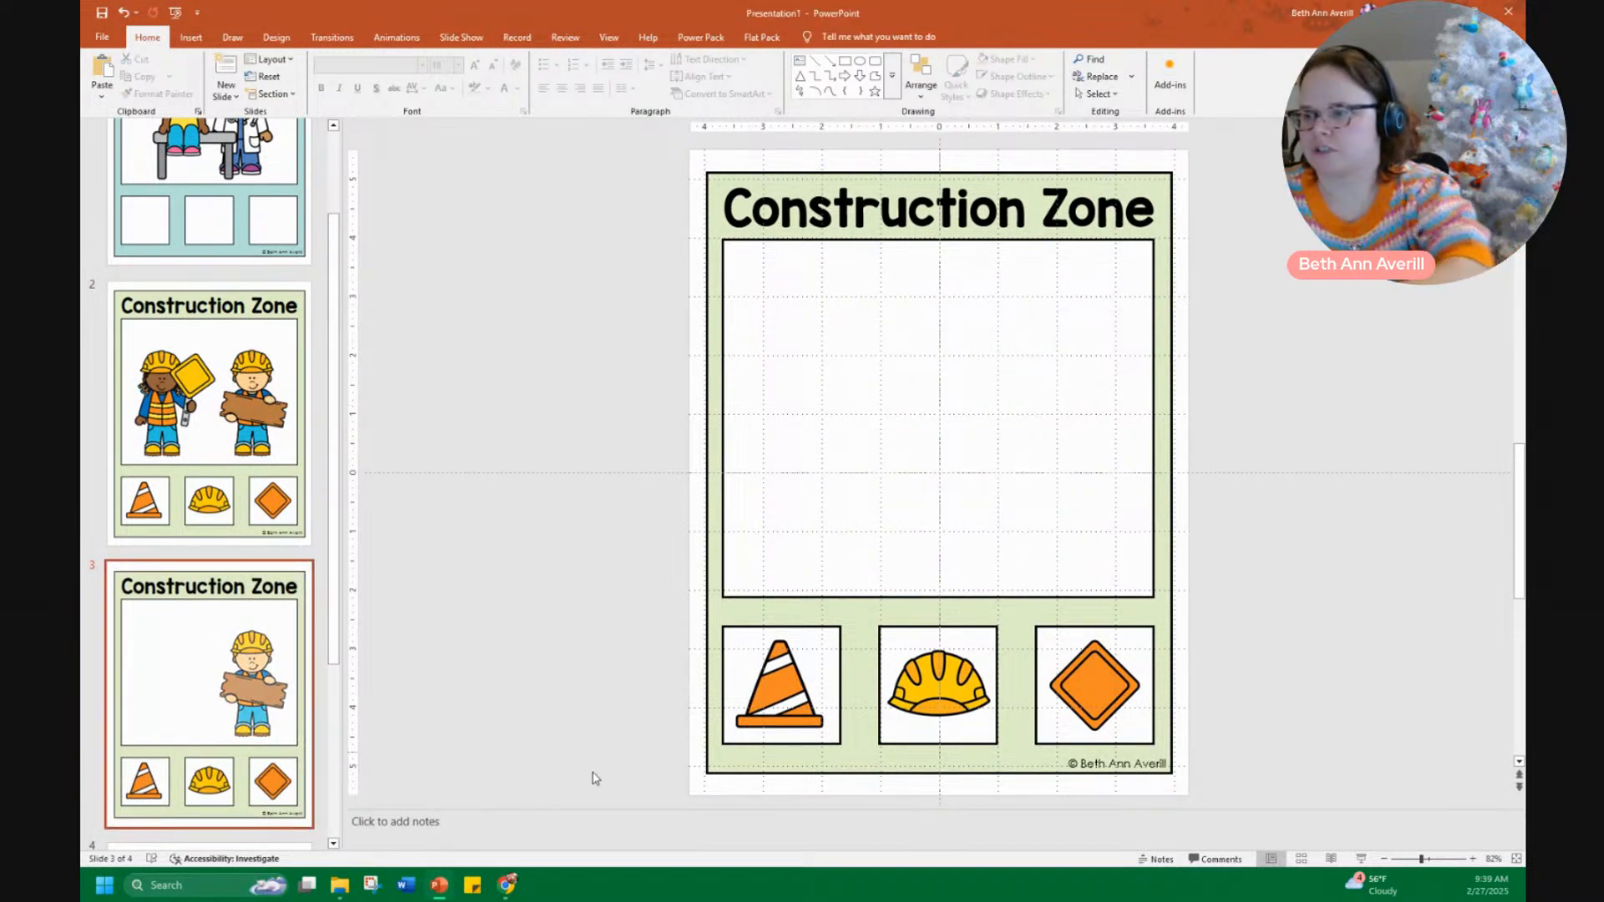
Insert Dentist with Patient_2_RSS from the Dentist_RSS folder, shrink it and center it in the duplicated slide's large frame
{"action": "left_click", "coordinate": [339, 885]}
{"action": "left_click", "coordinate": [504, 151]}
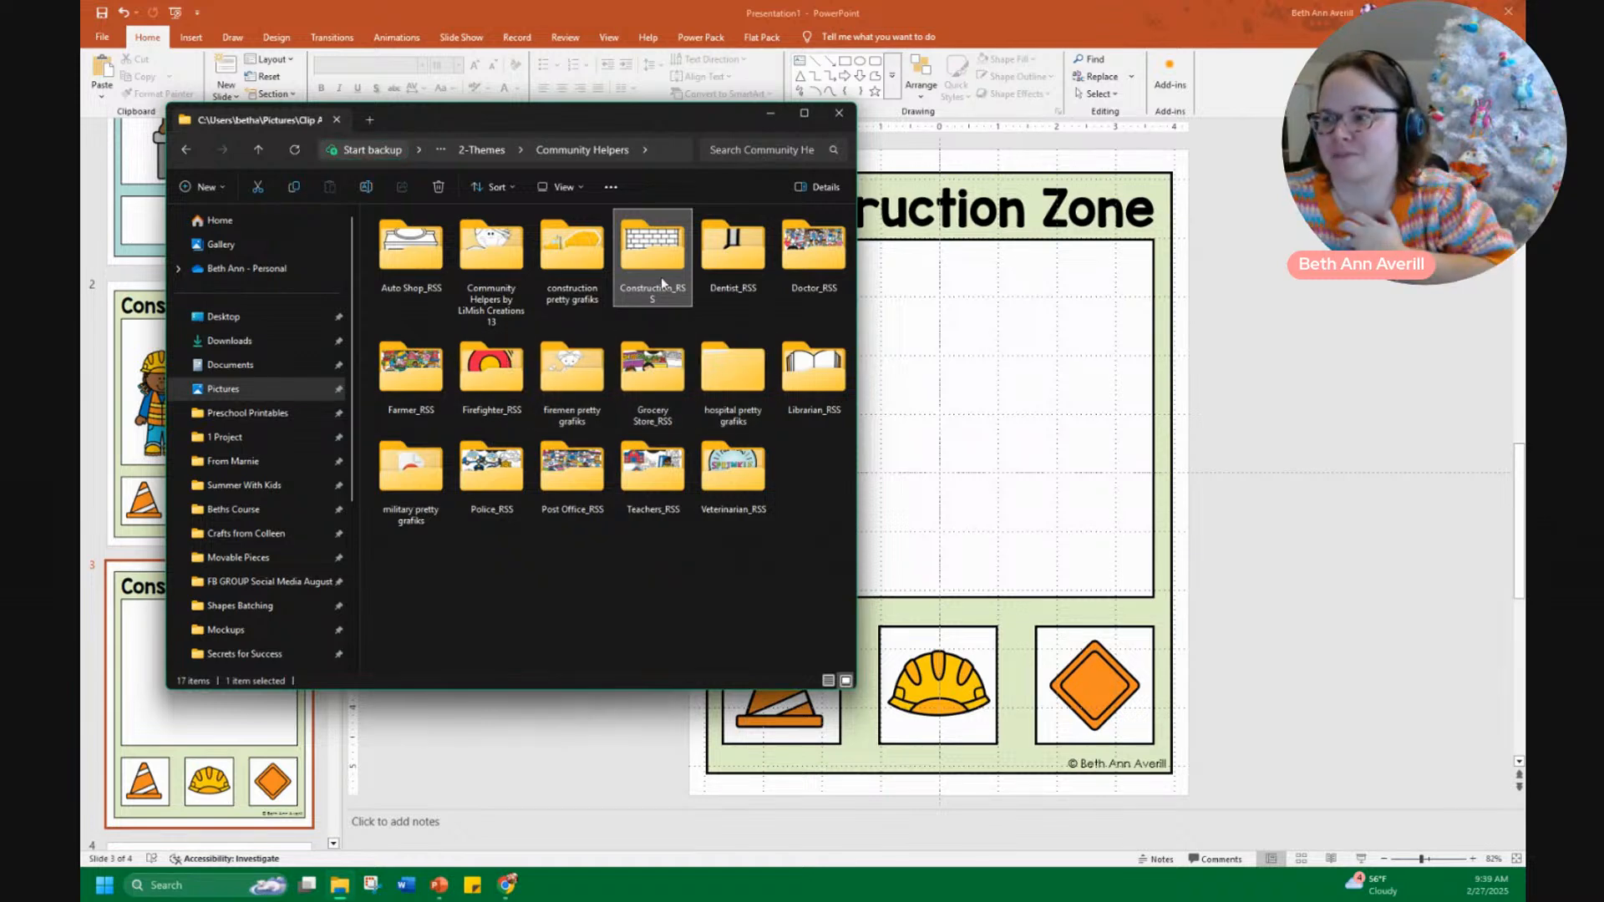
{"action": "double_click", "coordinate": [733, 251]}
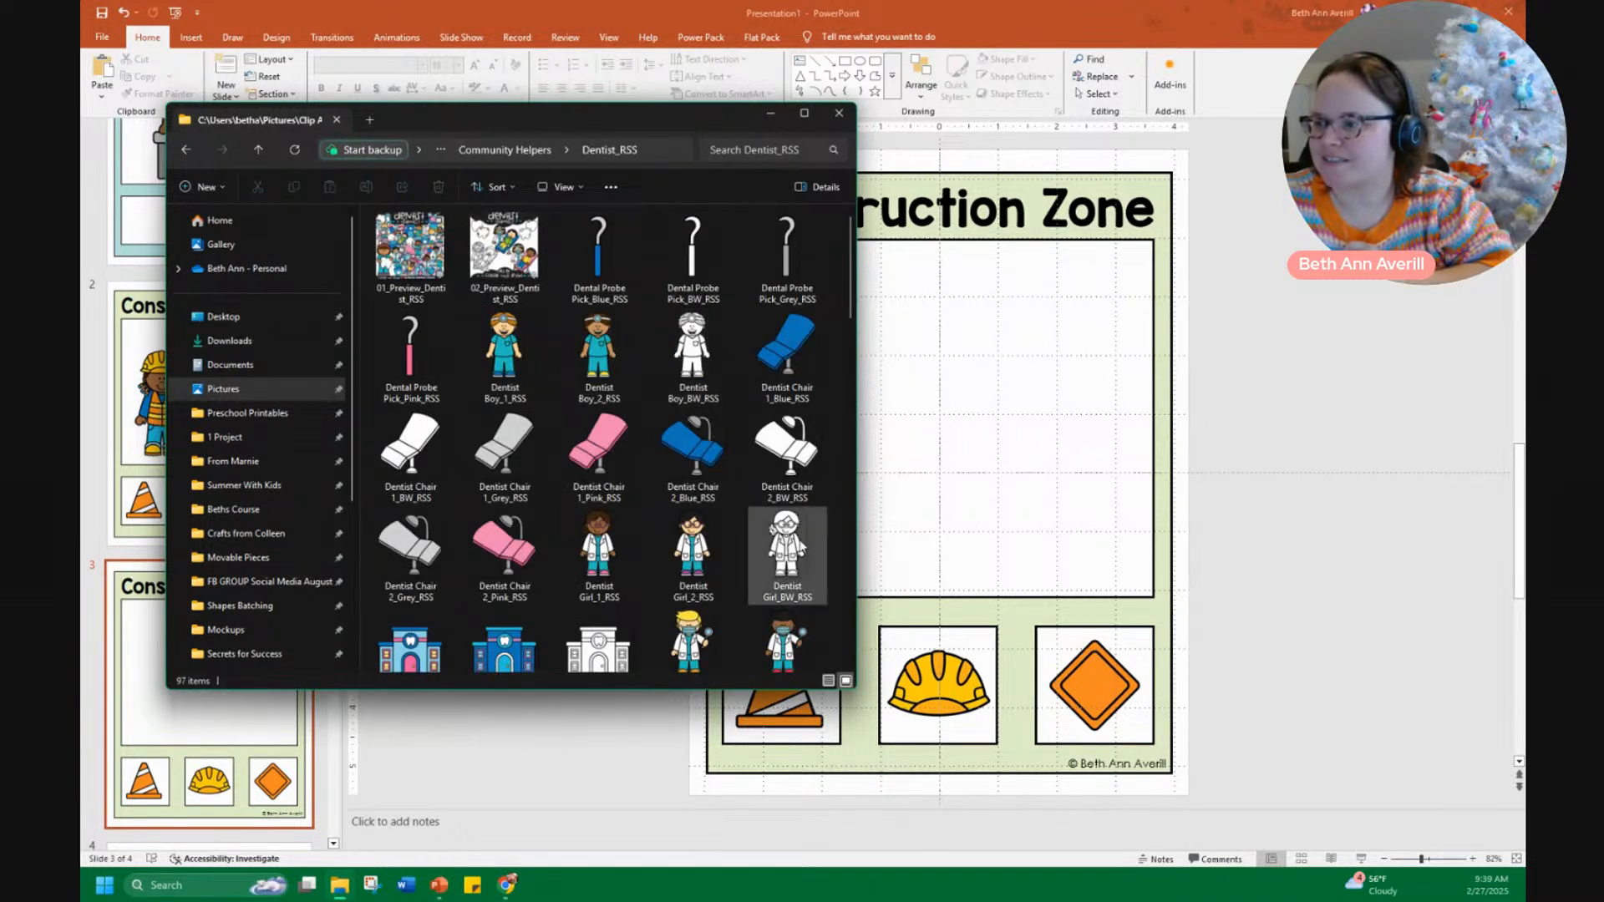
{"action": "scroll", "coordinate": [626, 429], "scroll_direction": "down", "scroll_amount": 3}
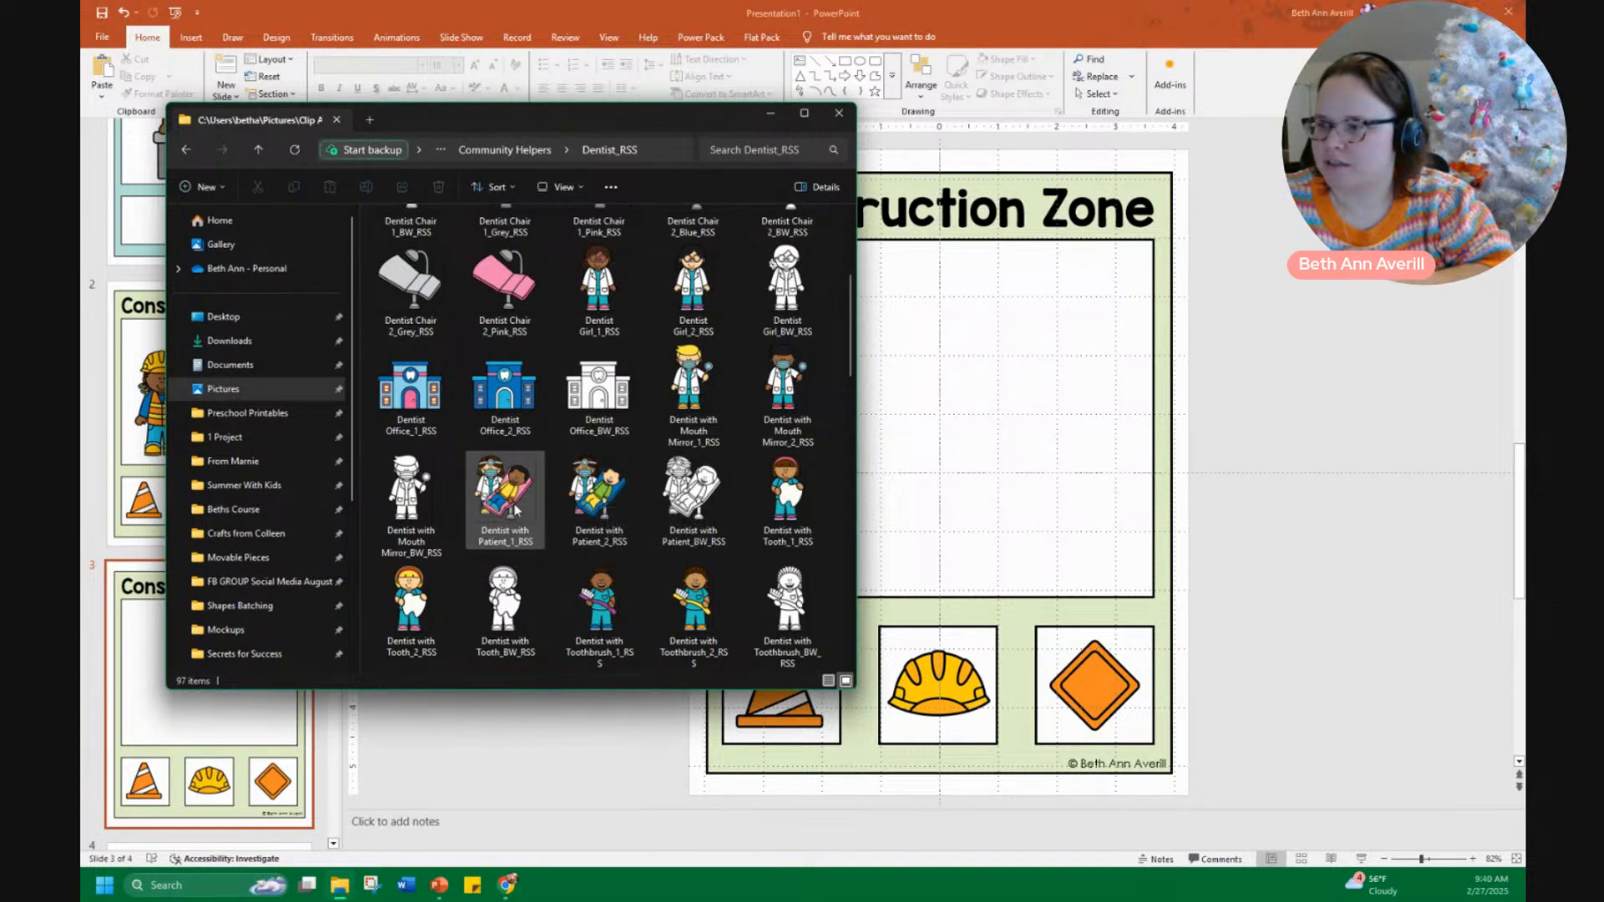
{"action": "left_click_drag", "start_coordinate": [507, 502], "coordinate": [1024, 491]}
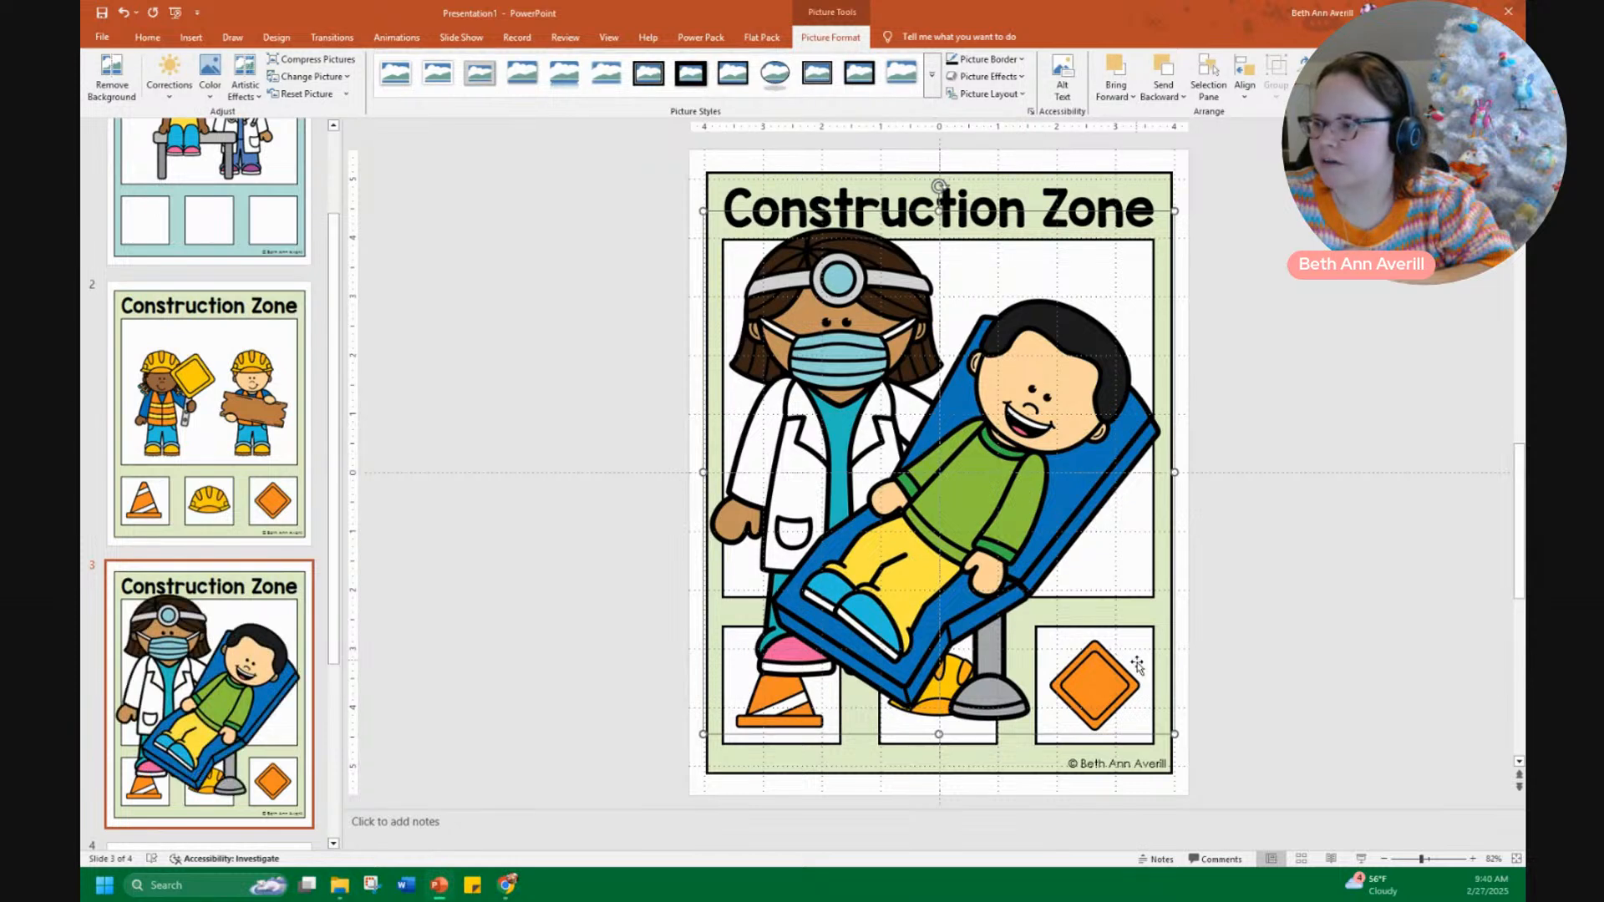
{"action": "left_click_drag", "start_coordinate": [1173, 729], "coordinate": [1012, 557]}
{"action": "left_click_drag", "start_coordinate": [885, 480], "coordinate": [967, 502]}
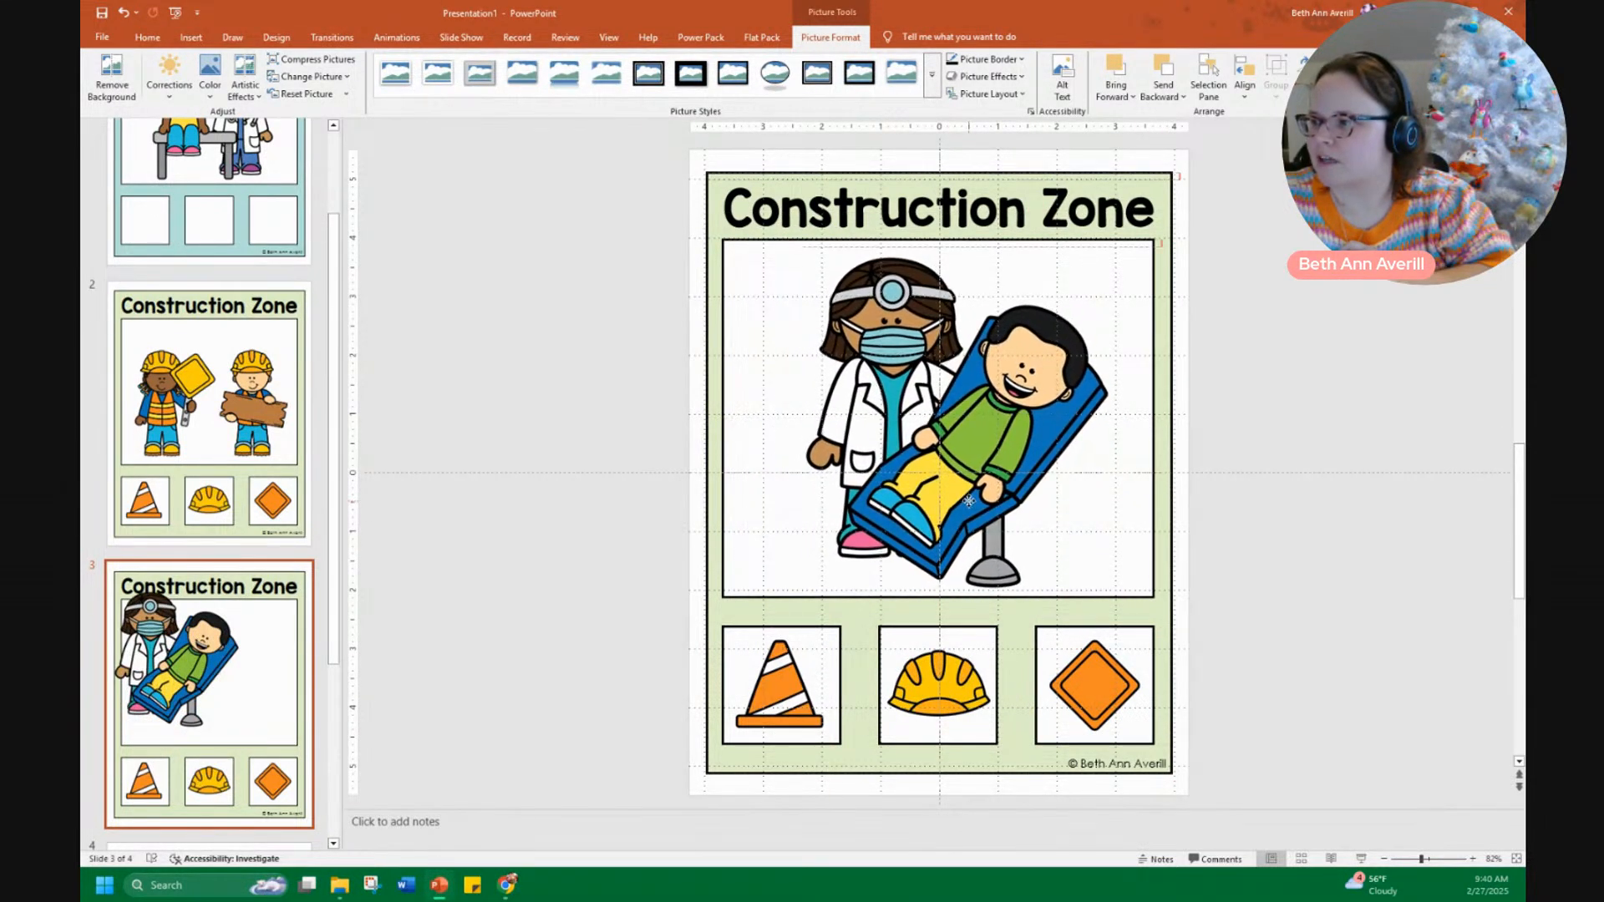
Replace the title on the duplicated slide with "Dentist Office"
{"action": "triple_click", "coordinate": [913, 219]}
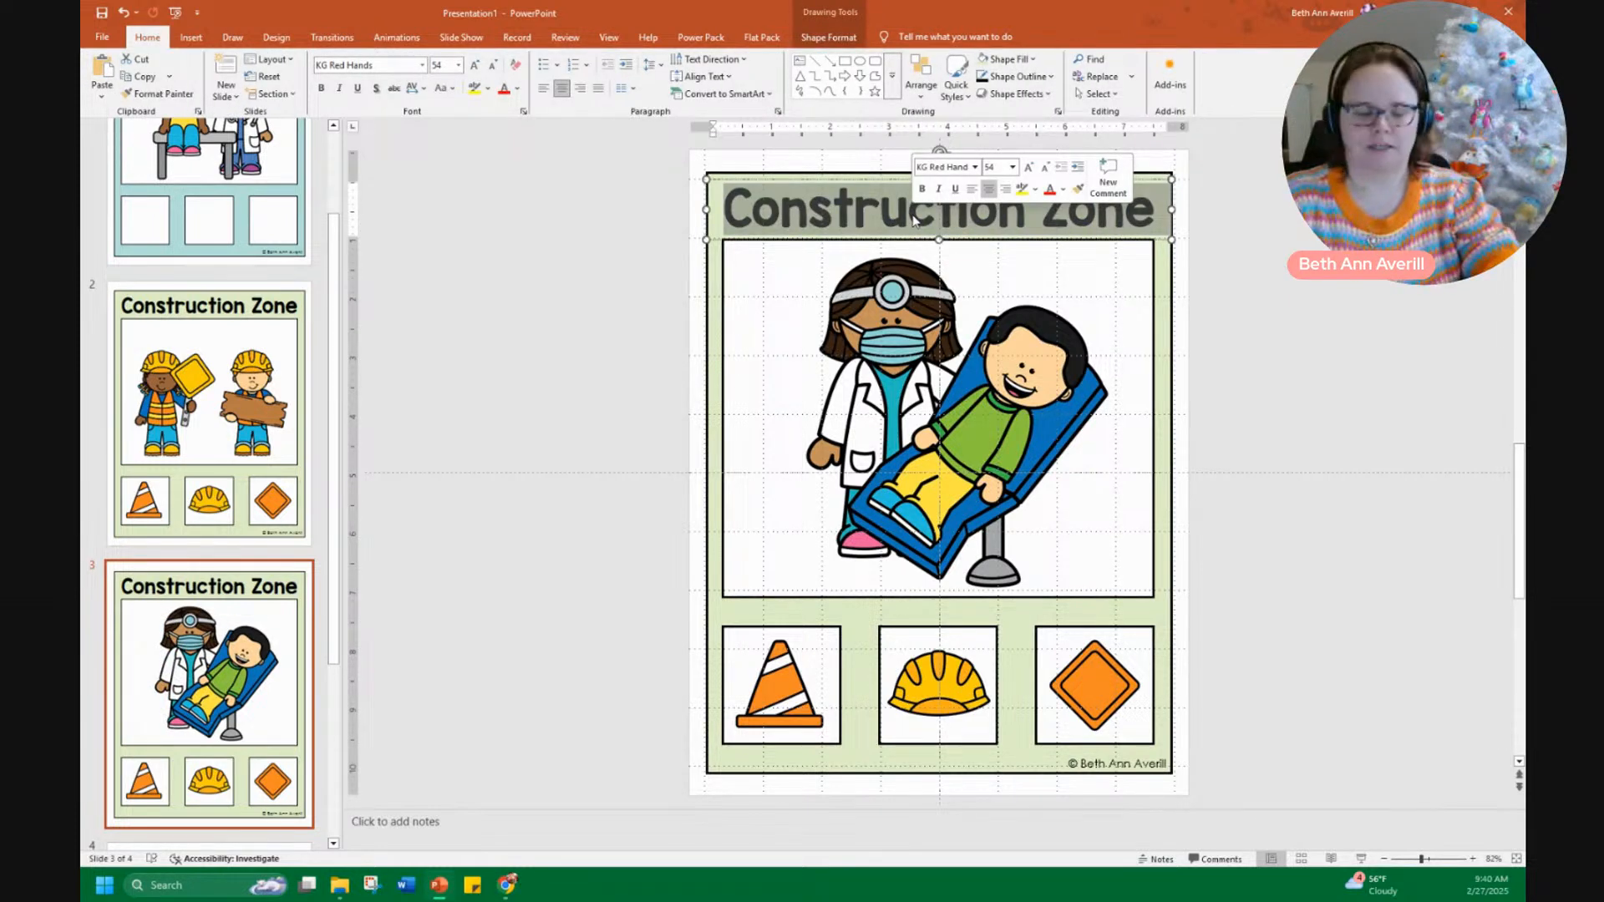
{"action": "type", "text": "Dens"}
{"action": "key", "text": "BackSpace"}
{"action": "type", "text": "tist Office"}
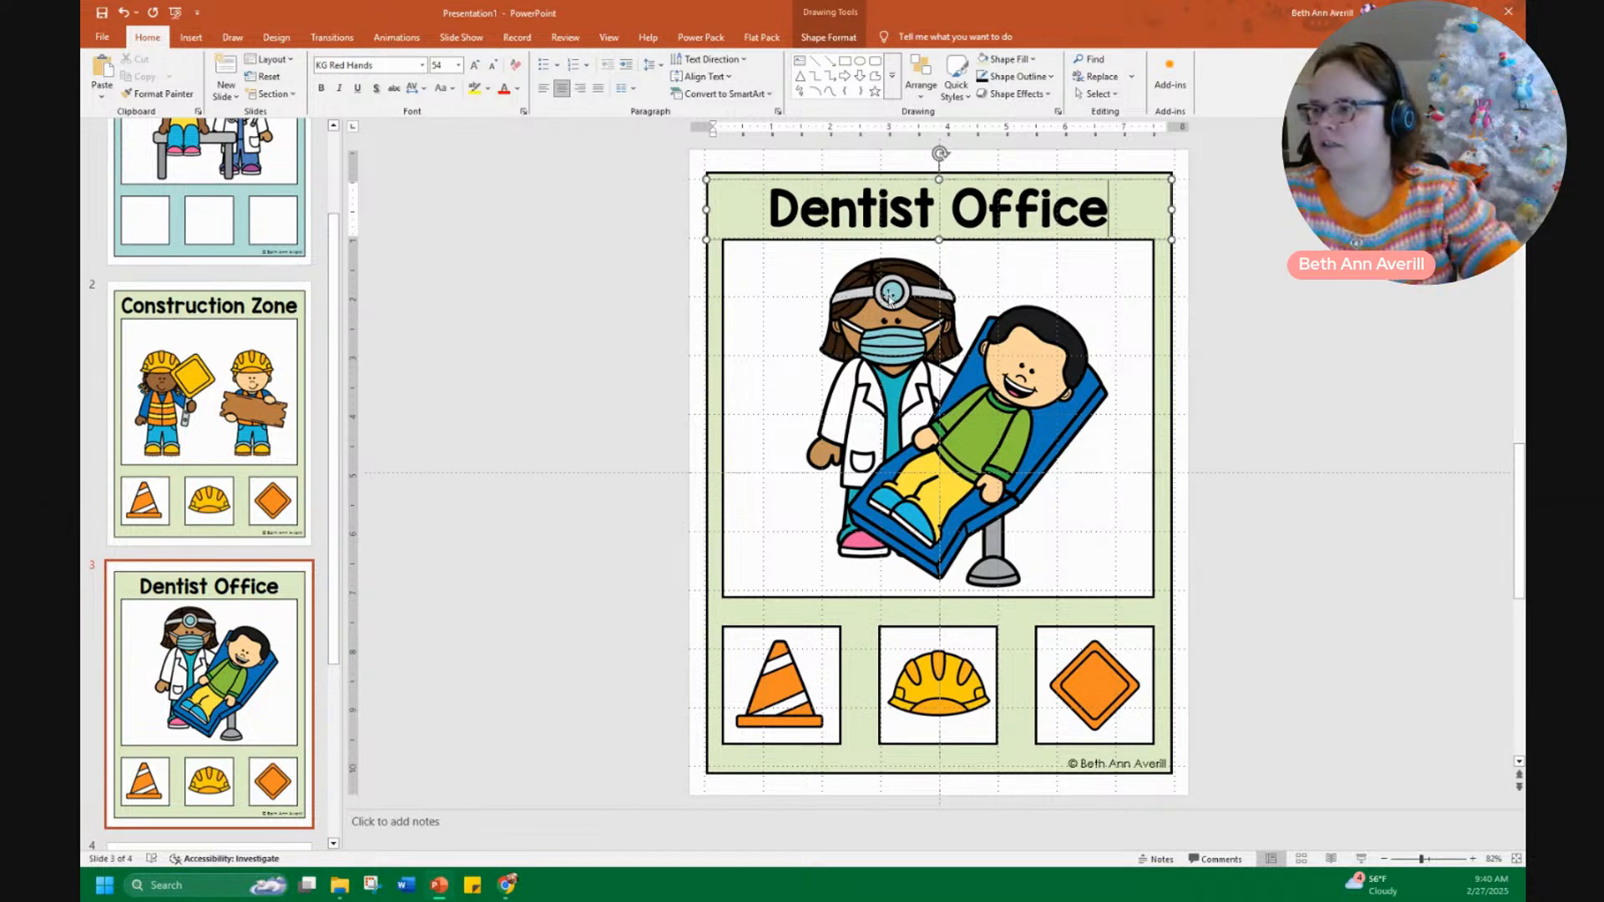
Delete the cone, hard hat and sign pictures from the small boxes on the Dentist Office slide
{"action": "left_click", "coordinate": [775, 725]}
{"action": "key", "text": "Delete"}
{"action": "left_click", "coordinate": [937, 677]}
{"action": "key", "text": "Delete"}
{"action": "left_click", "coordinate": [1094, 685]}
{"action": "key", "text": "Delete"}
Delete the cone, hard hat and sign pictures from the small boxes on the Construction Zone slide
{"action": "left_click", "coordinate": [245, 378]}
{"action": "left_click", "coordinate": [777, 693]}
{"action": "key", "text": "Delete"}
{"action": "left_click", "coordinate": [937, 676]}
{"action": "key", "text": "Delete"}
{"action": "left_click", "coordinate": [1096, 685]}
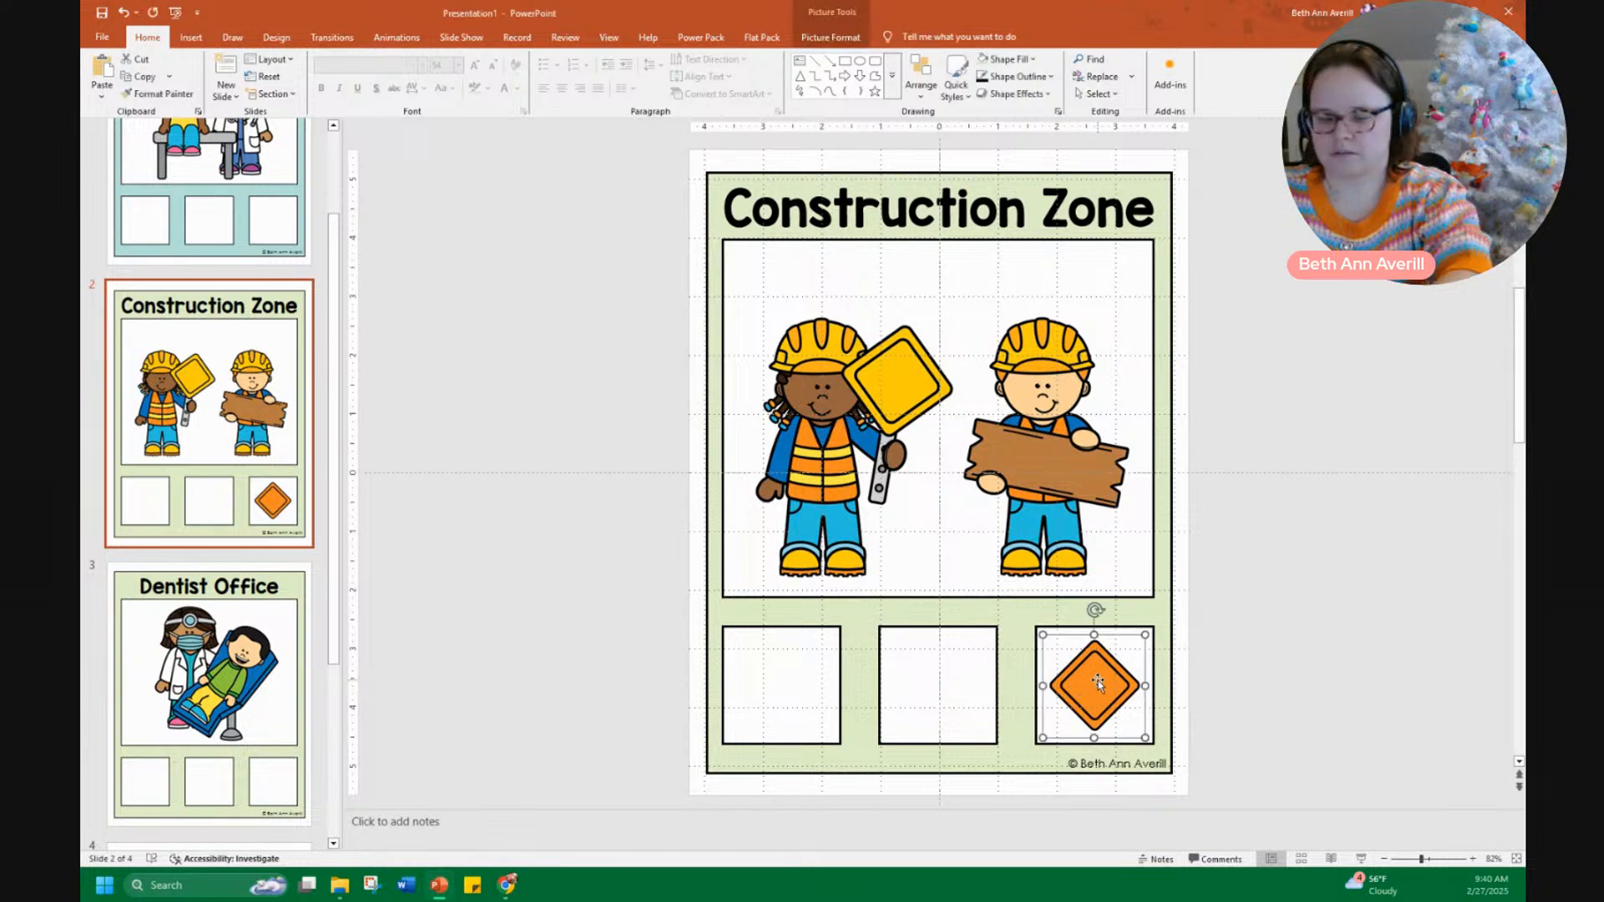
{"action": "key", "text": "Delete"}
Change the fill of the Dentist Office slide's background rectangle to light pink
{"action": "scroll", "coordinate": [961, 538], "scroll_direction": "down", "scroll_amount": 1}
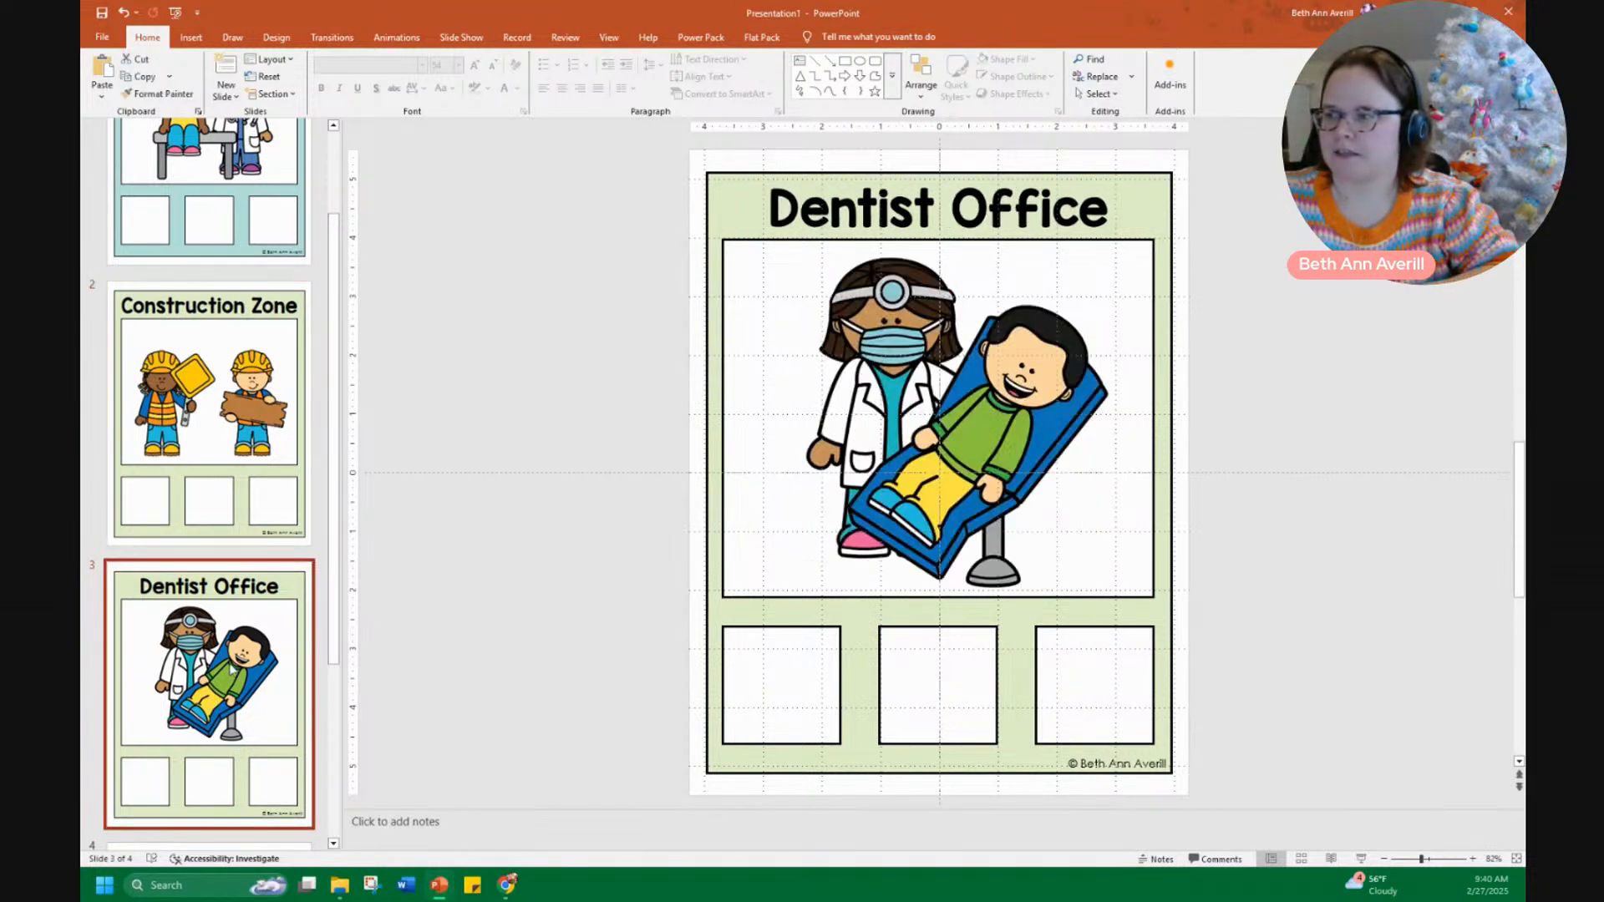
{"action": "left_click", "coordinate": [712, 299]}
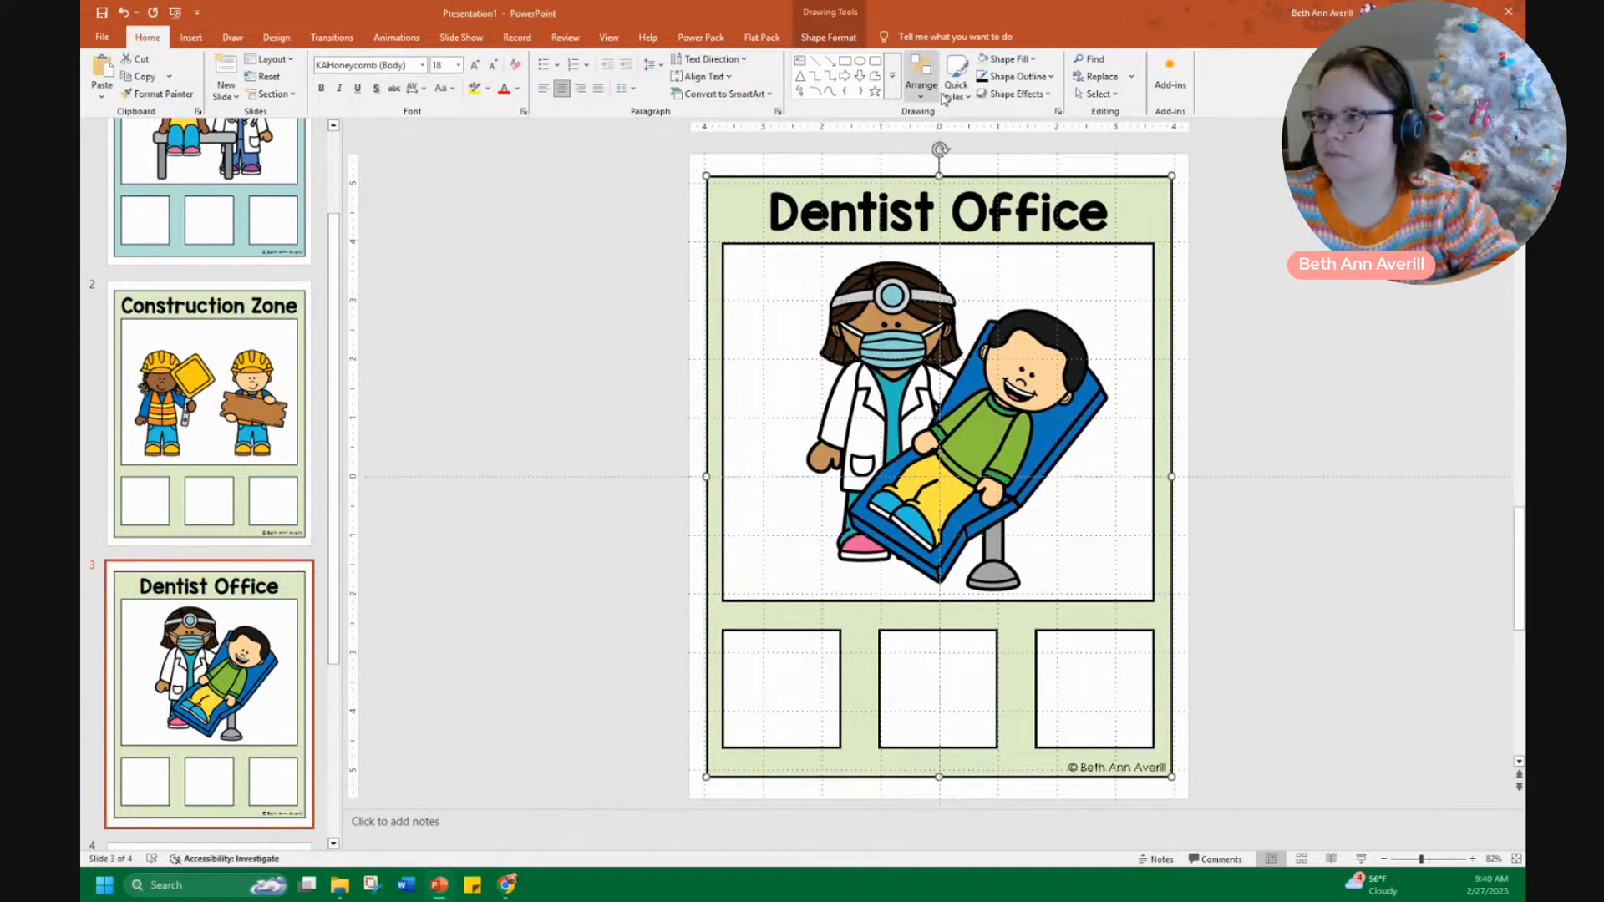
{"action": "left_click", "coordinate": [1035, 64]}
{"action": "left_click", "coordinate": [1072, 175]}
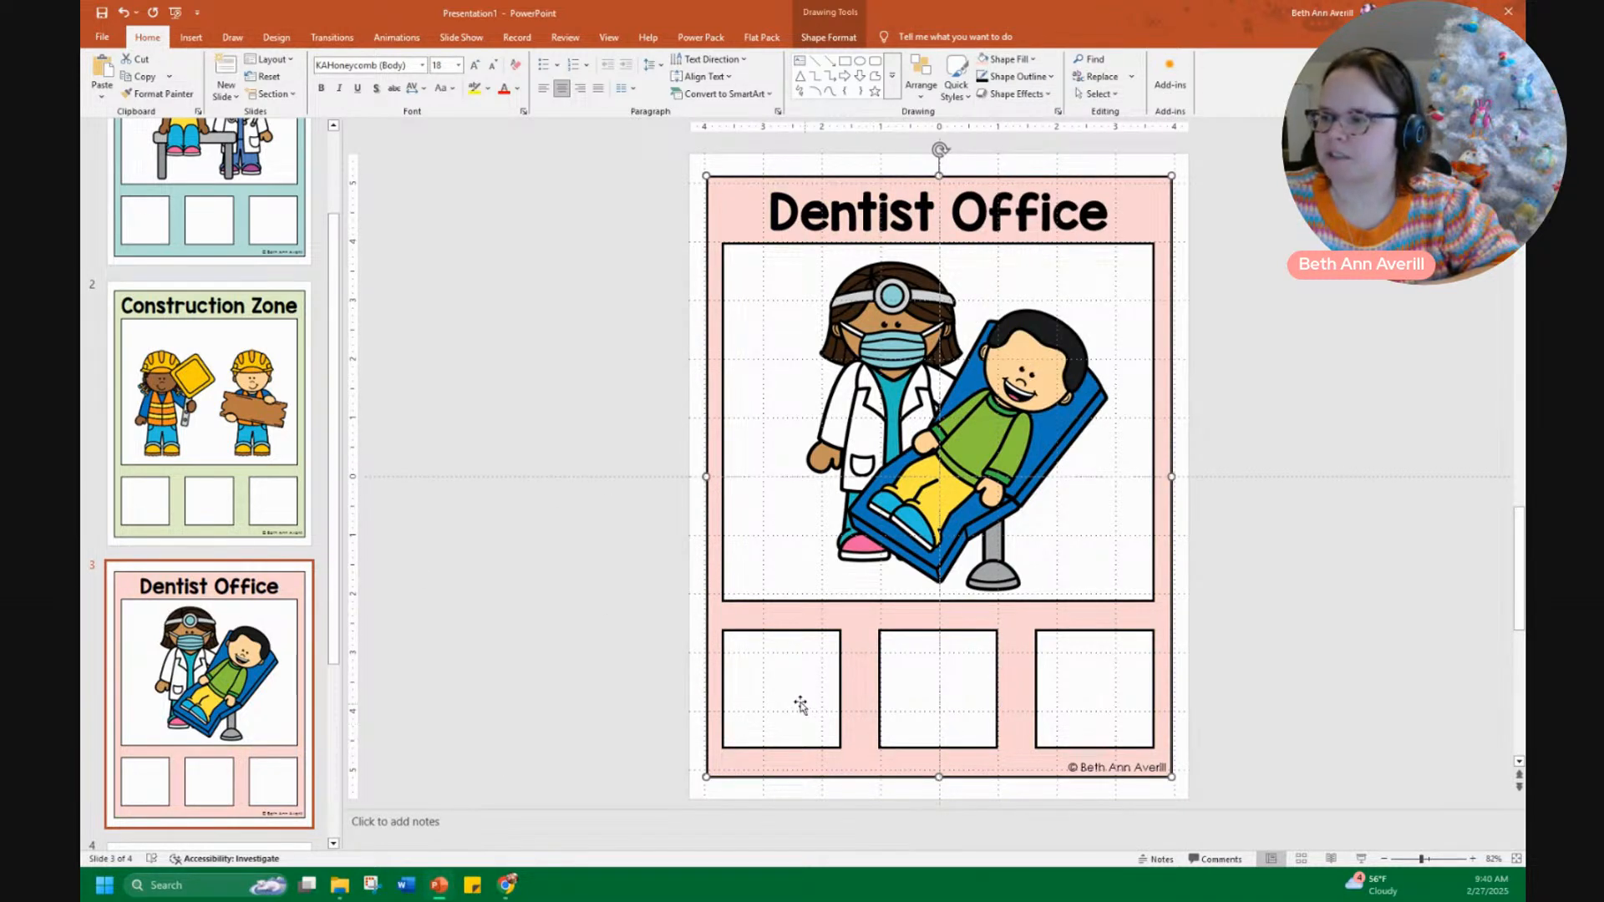
{"action": "left_click", "coordinate": [644, 723]}
Insert the Floss 1_Light Blue picture from the Dentist_RSS clip art folder and shrink it into the first small box on the Dentist Office slide
{"action": "left_click", "coordinate": [338, 885]}
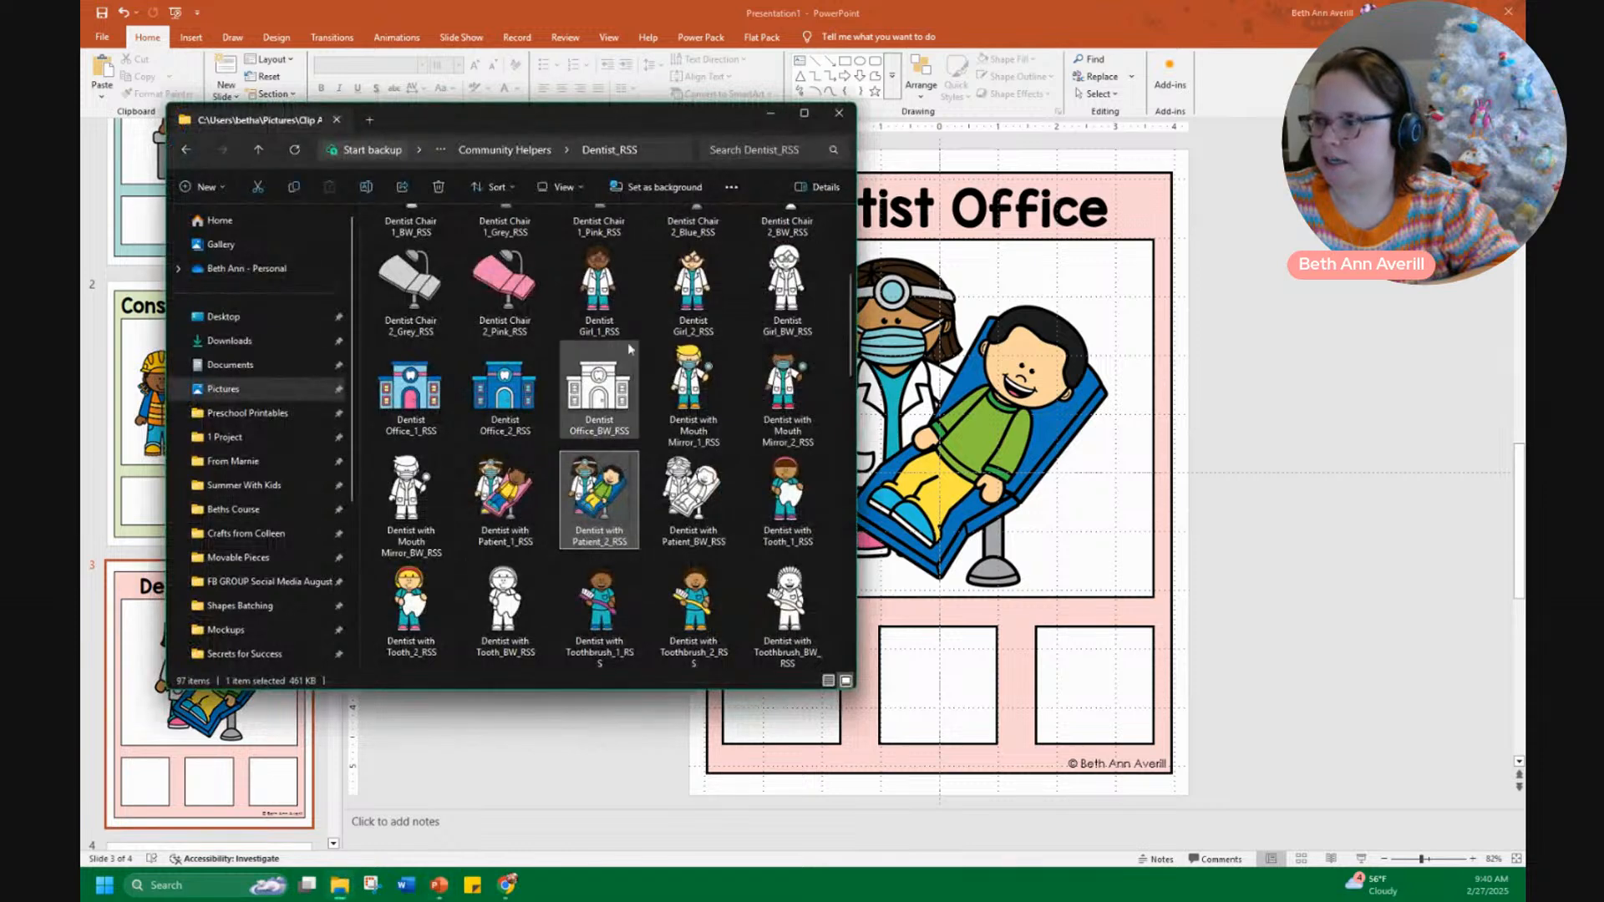
{"action": "scroll", "coordinate": [573, 433], "scroll_direction": "up", "scroll_amount": 2}
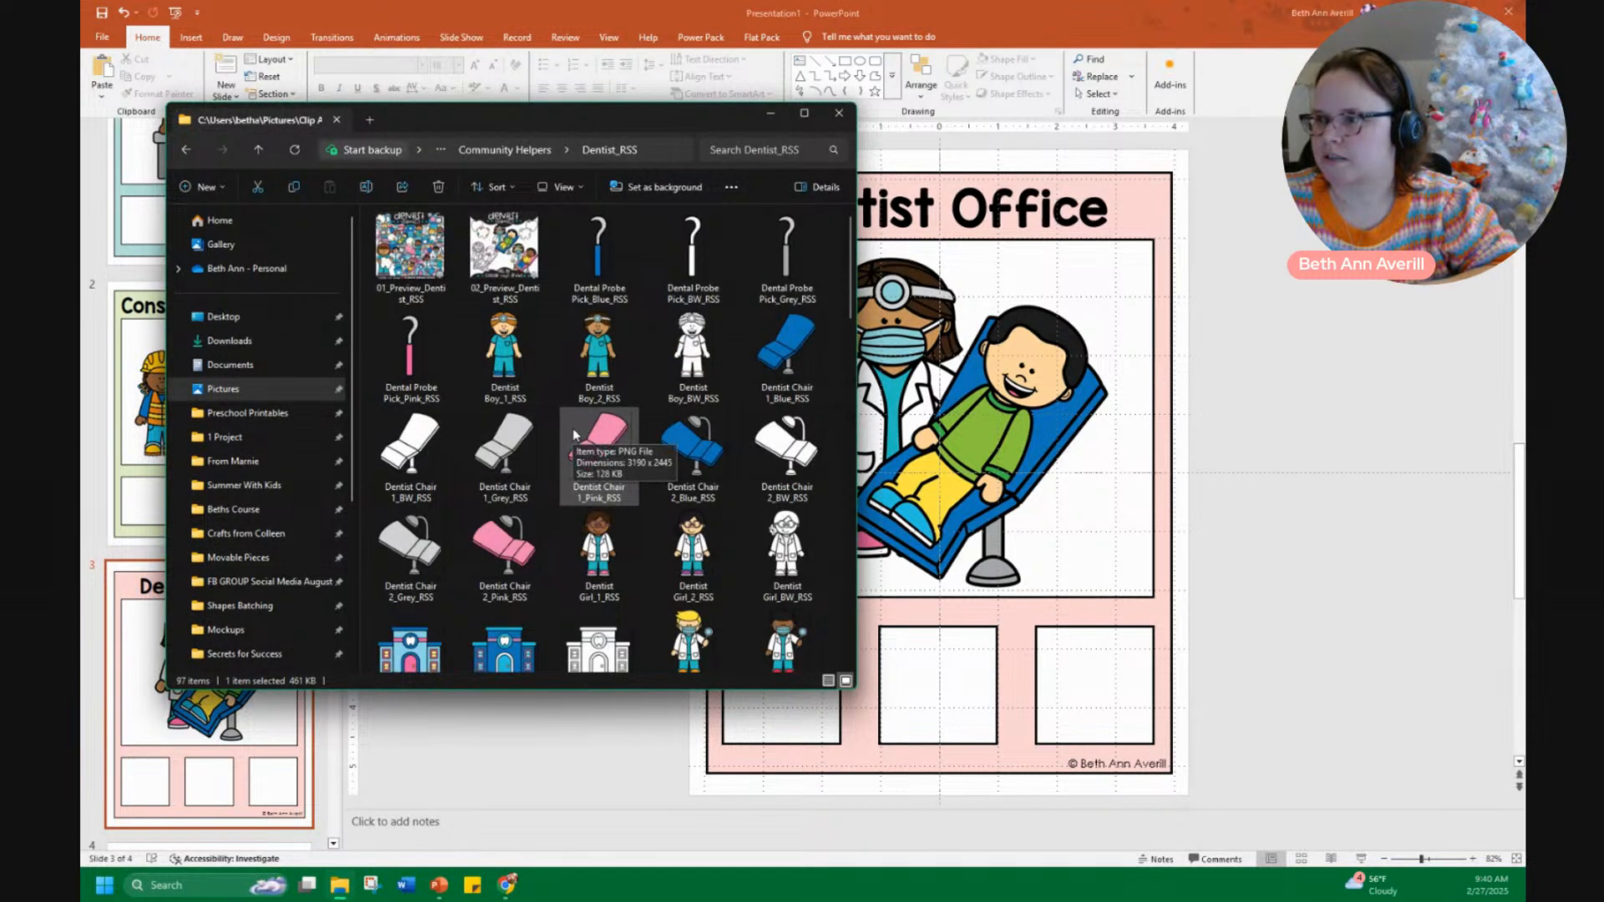
{"action": "scroll", "coordinate": [603, 393], "scroll_direction": "down", "scroll_amount": 5}
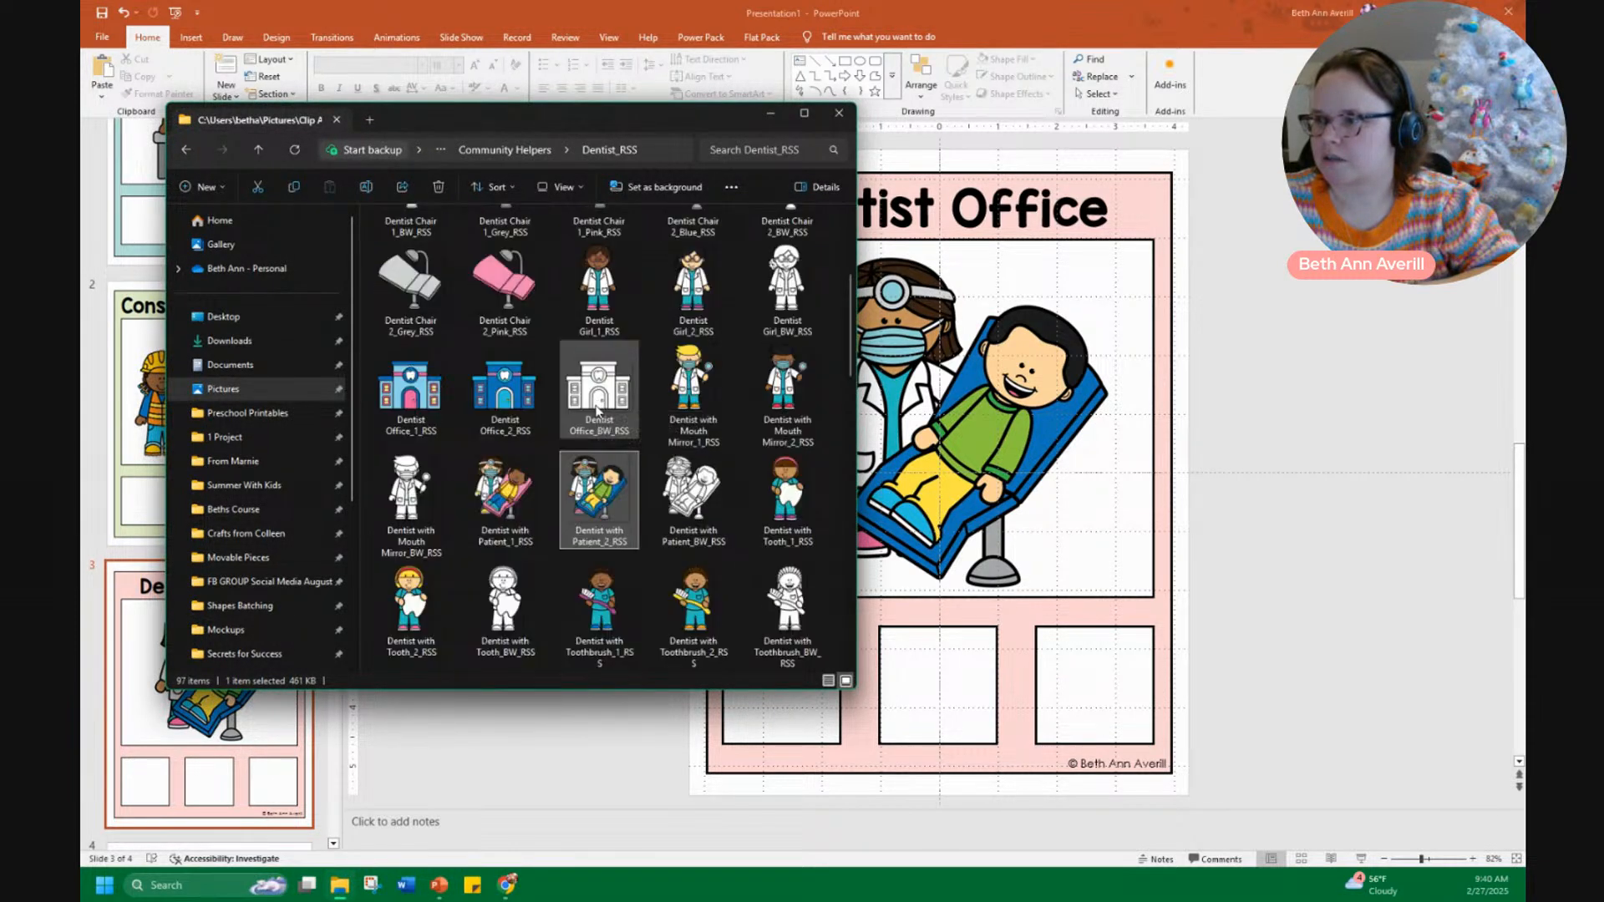
{"action": "scroll", "coordinate": [565, 512], "scroll_direction": "down", "scroll_amount": 3}
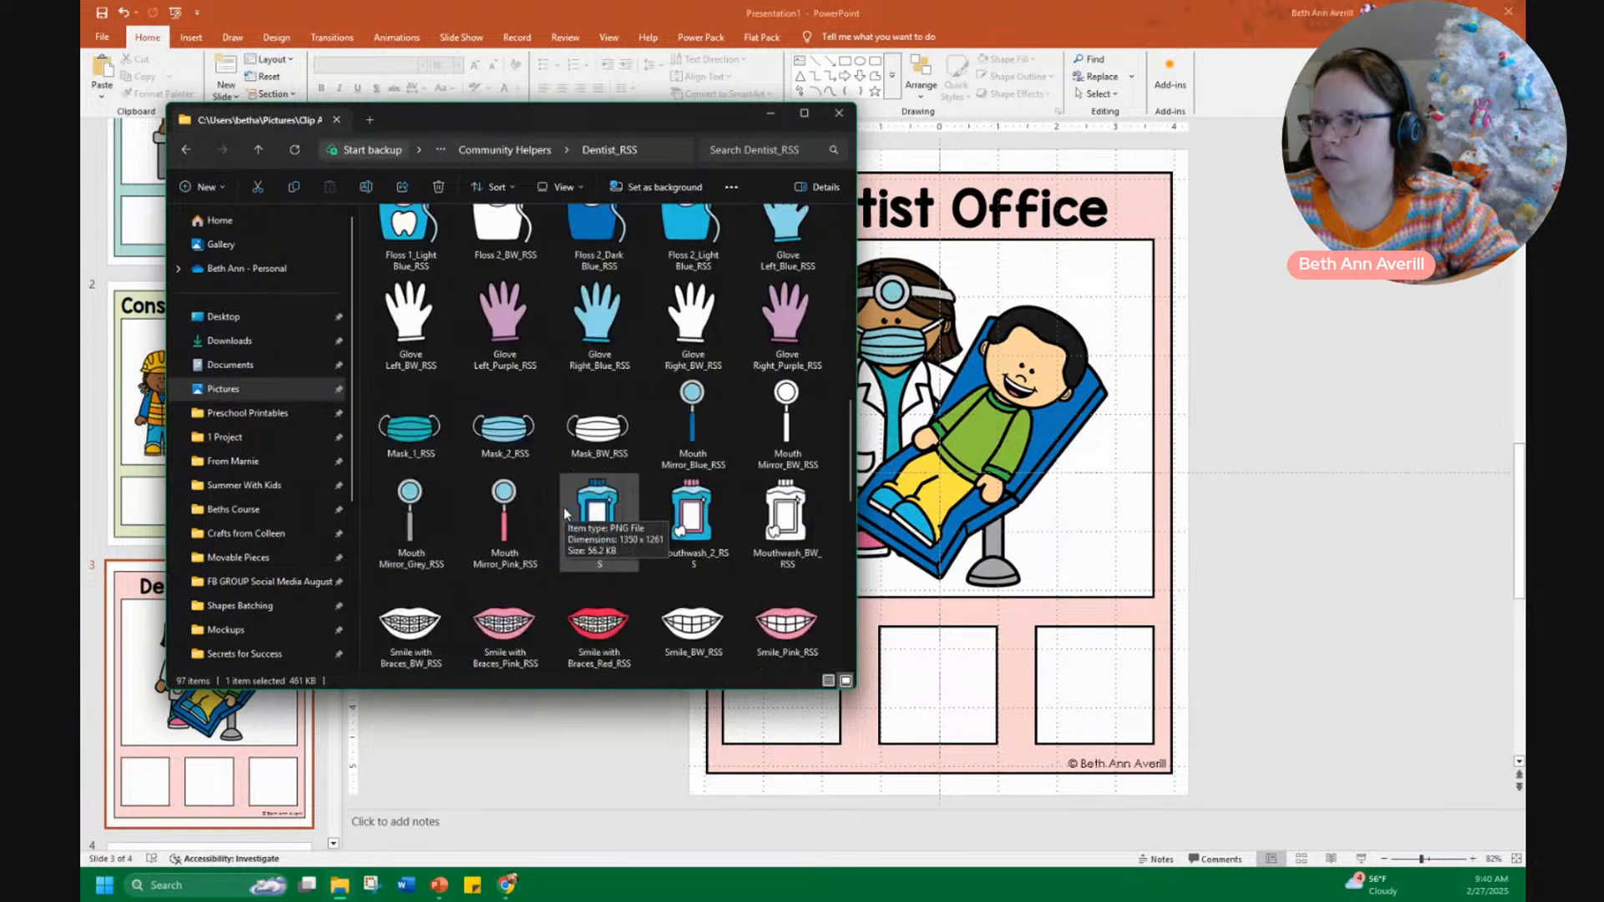
{"action": "scroll", "coordinate": [569, 502], "scroll_direction": "up", "scroll_amount": 2}
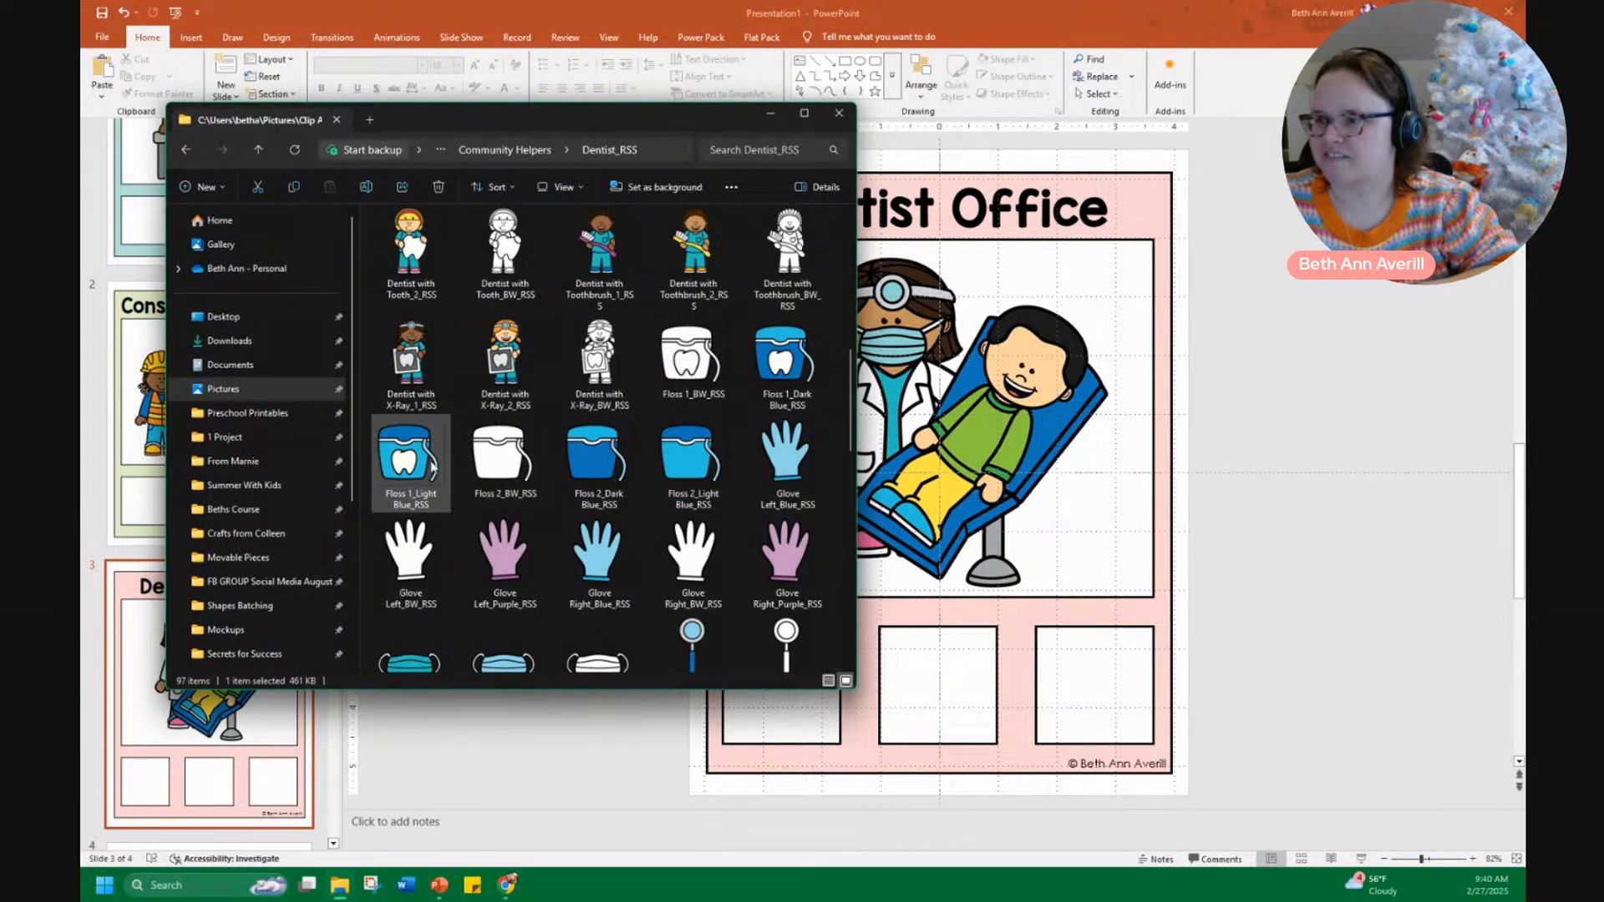
{"action": "left_click_drag", "start_coordinate": [415, 455], "coordinate": [957, 693]}
{"action": "left_click_drag", "start_coordinate": [1070, 349], "coordinate": [914, 495]}
{"action": "left_click_drag", "start_coordinate": [869, 547], "coordinate": [776, 704]}
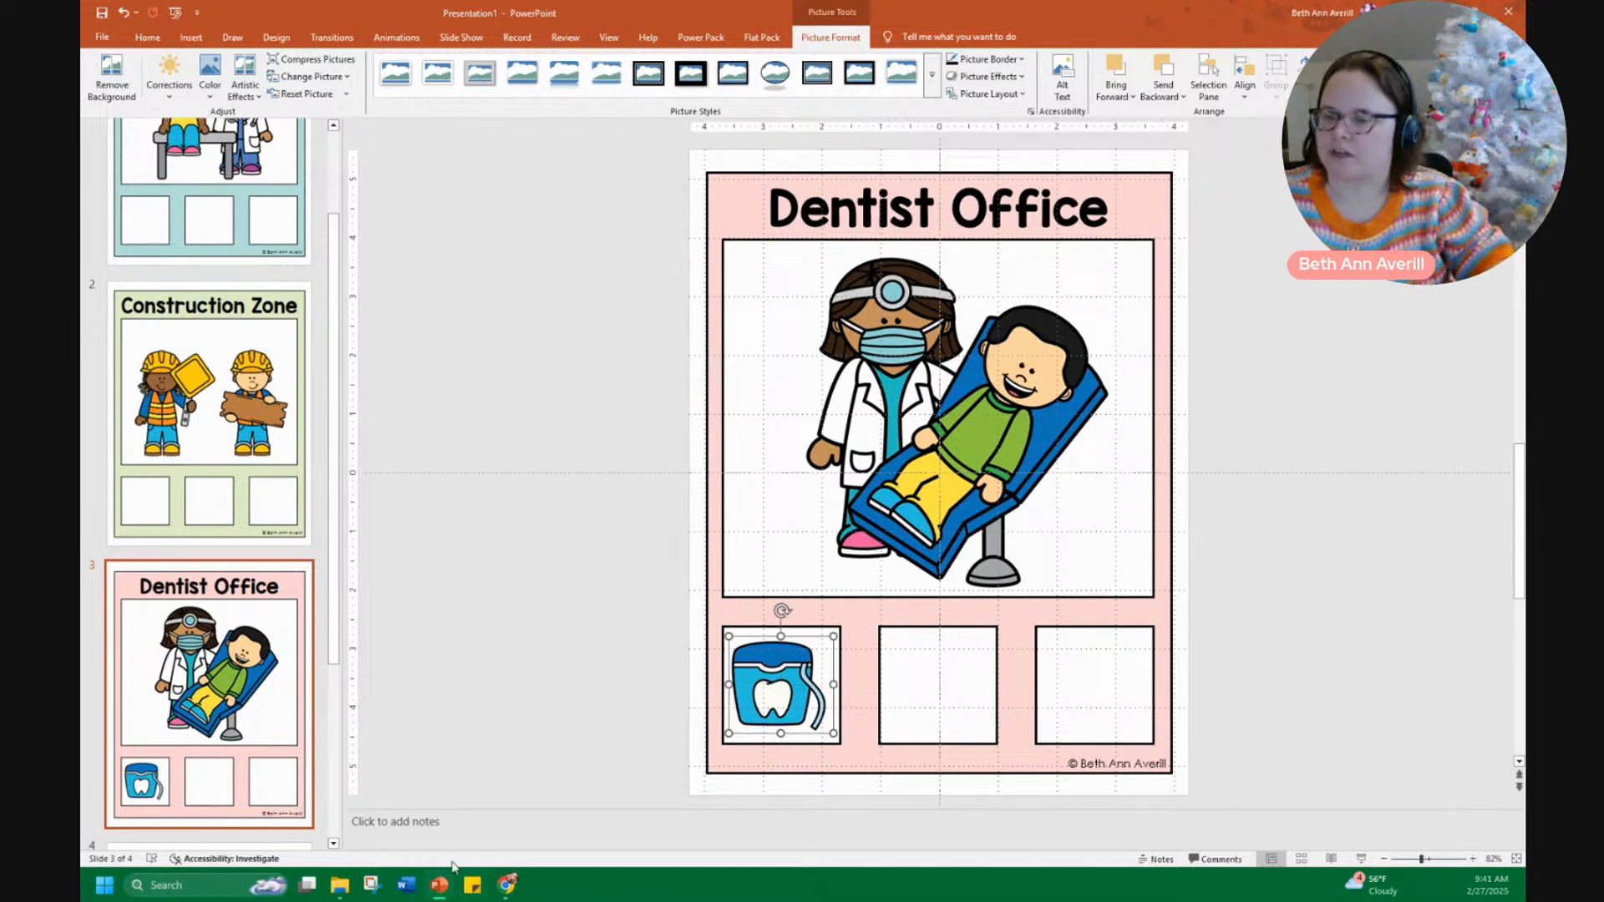
Insert the Smile with Braces_Red clip art and scale it down to fit the middle small box
{"action": "left_click", "coordinate": [339, 887]}
{"action": "scroll", "coordinate": [842, 468], "scroll_direction": "down", "scroll_amount": 3}
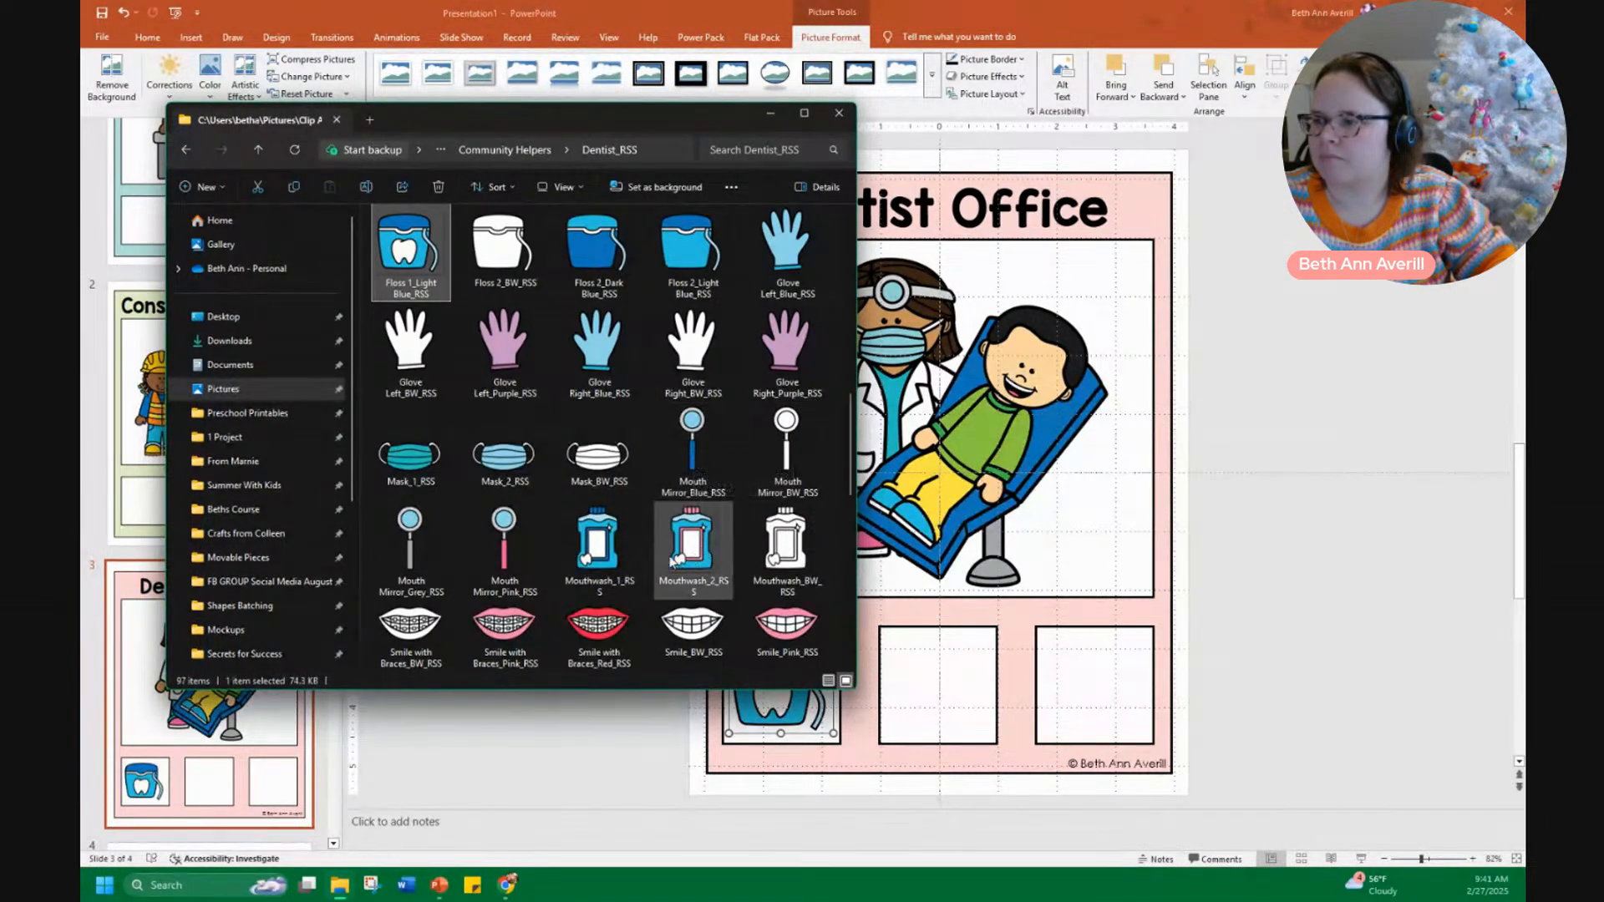
{"action": "scroll", "coordinate": [669, 555], "scroll_direction": "down", "scroll_amount": 3}
{"action": "left_click_drag", "start_coordinate": [582, 301], "coordinate": [965, 704]}
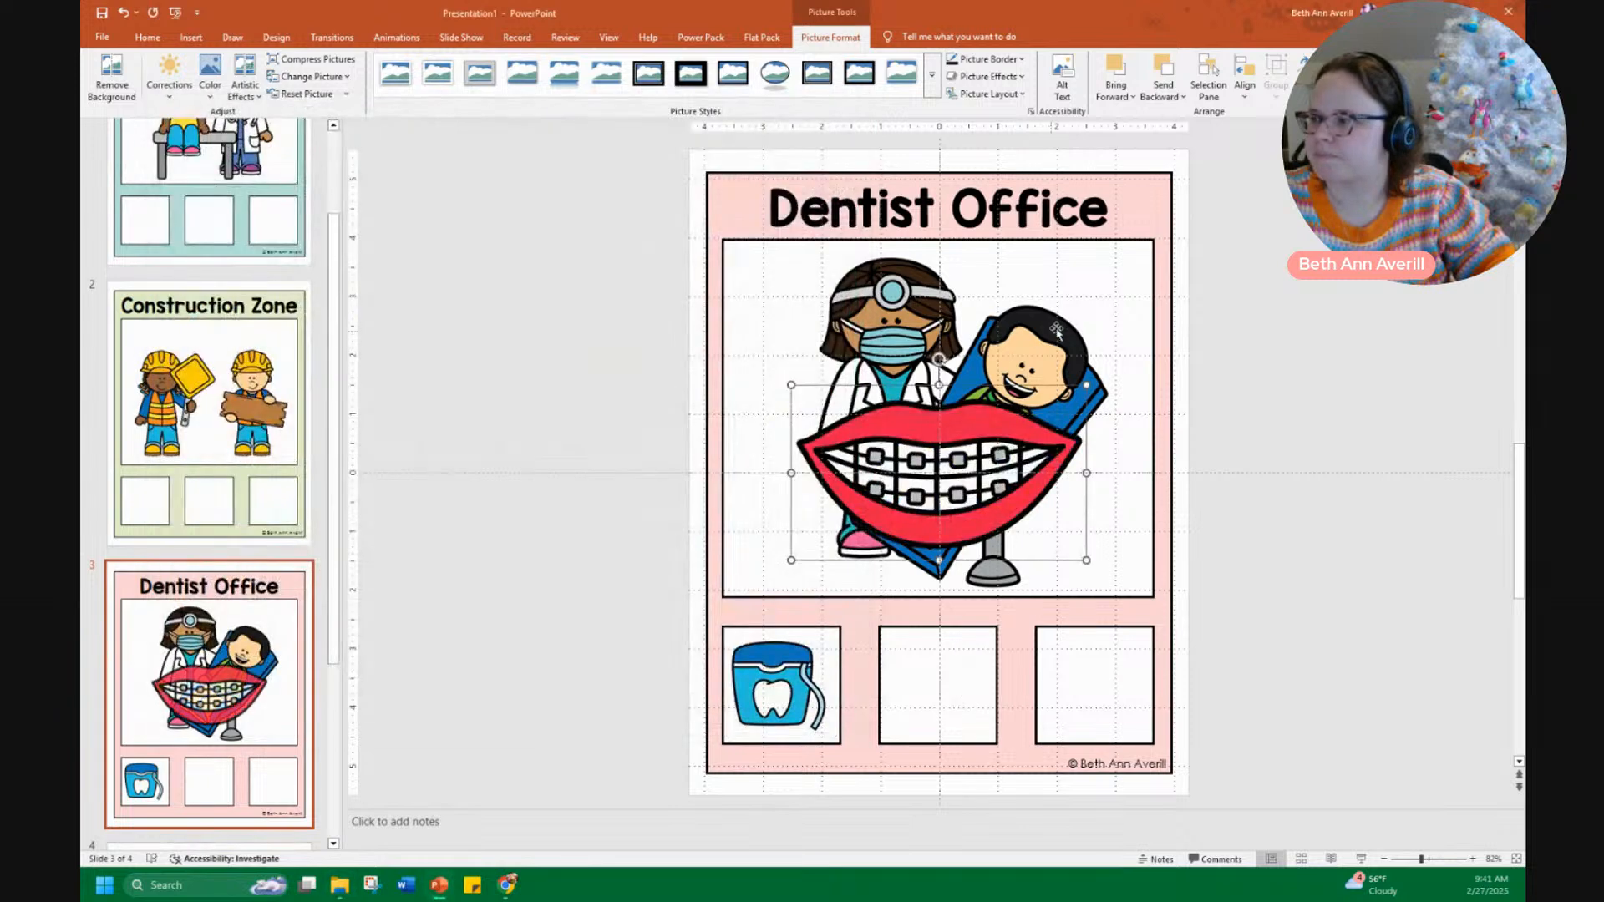
{"action": "left_click_drag", "start_coordinate": [1086, 385], "coordinate": [945, 675]}
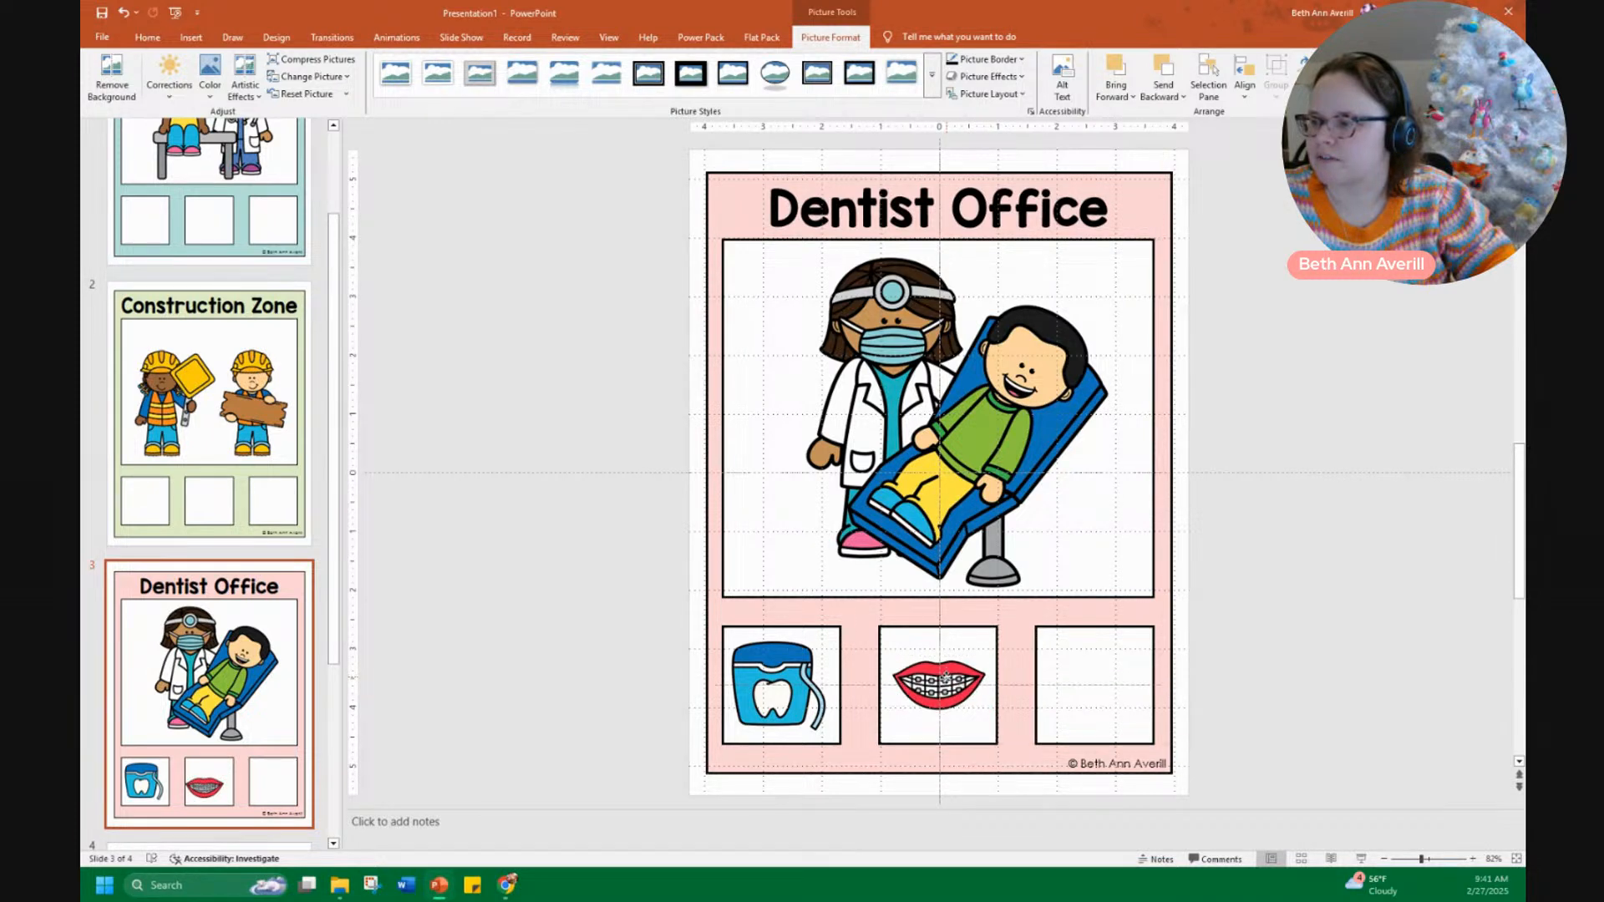
Insert the Toothbrush with Toothpaste_Yellow clip art and scale it down to fit the third small box
{"action": "left_click", "coordinate": [337, 890]}
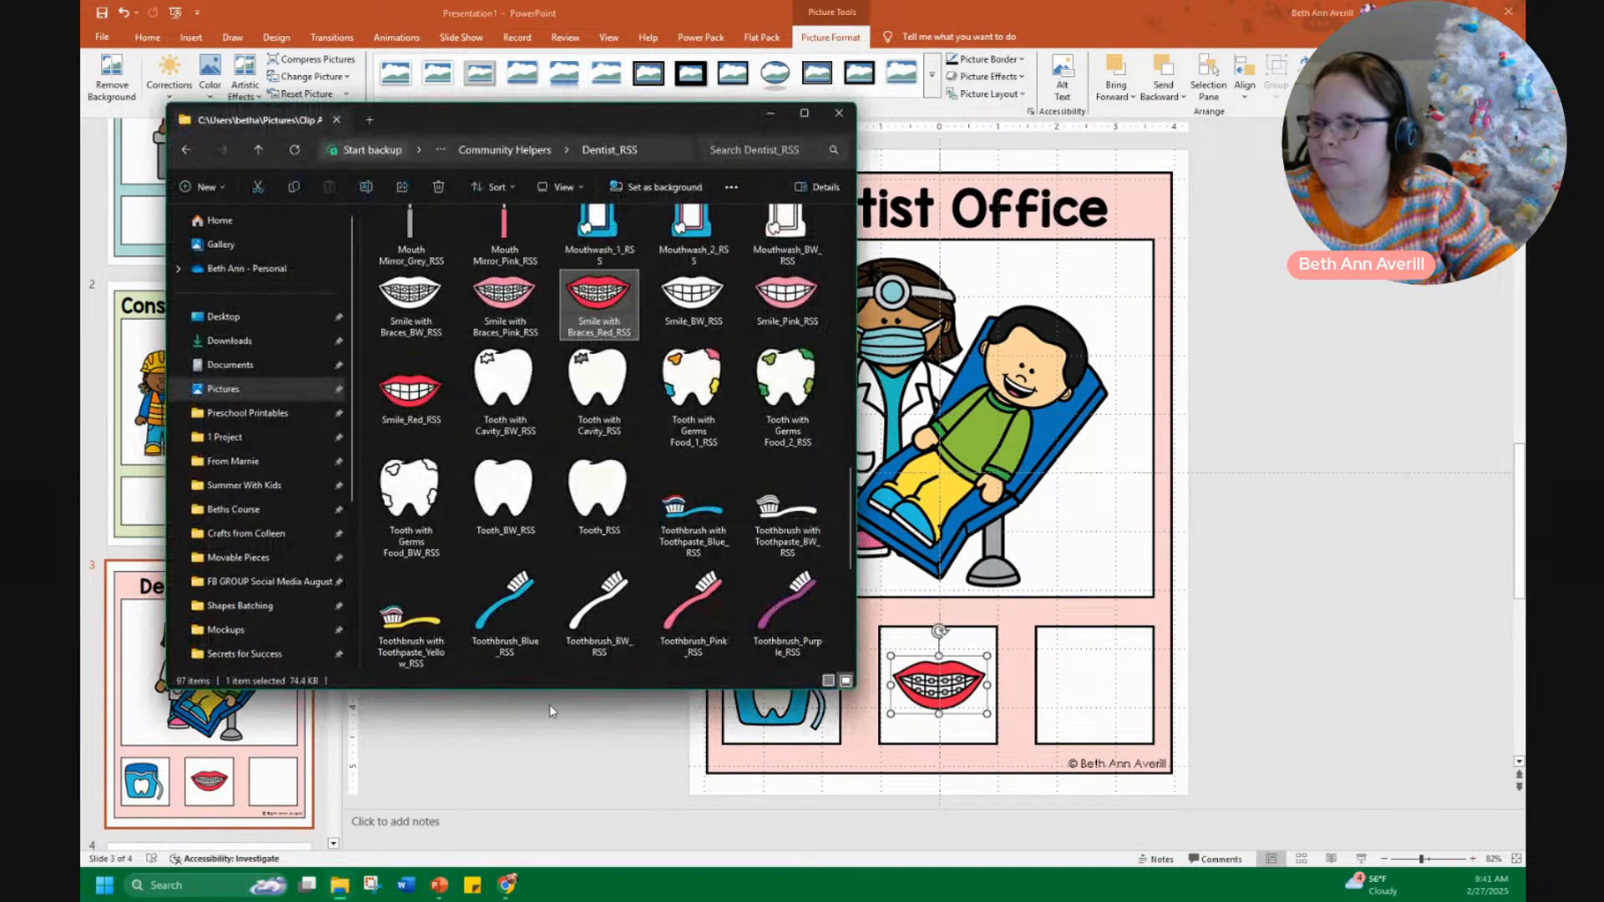
{"action": "scroll", "coordinate": [586, 571], "scroll_direction": "down", "scroll_amount": 3}
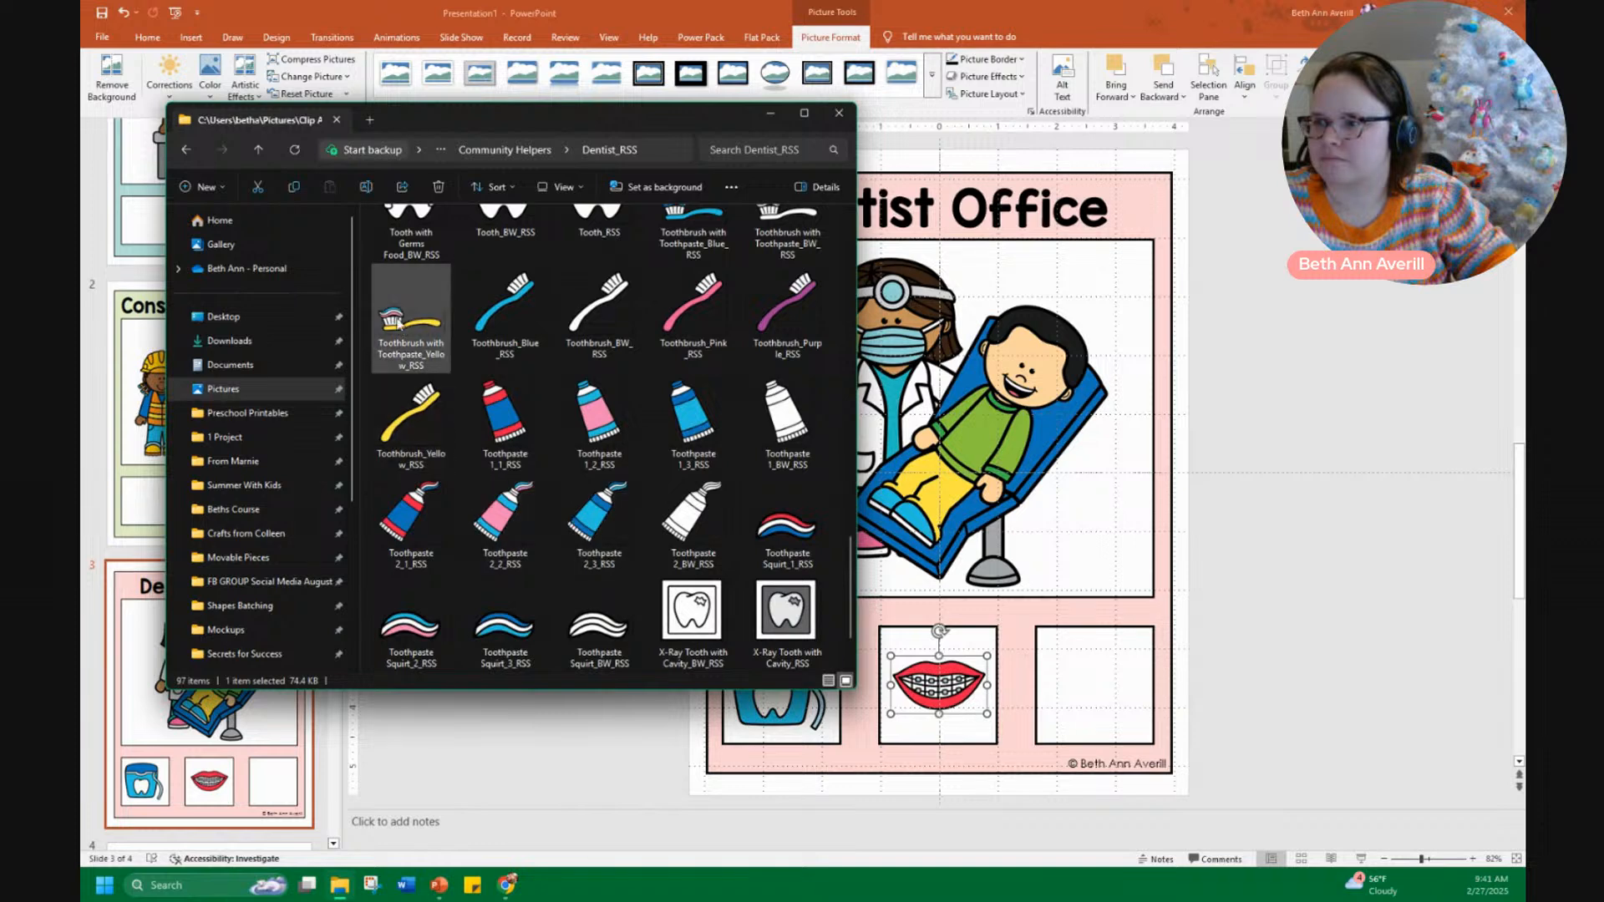
{"action": "left_click_drag", "start_coordinate": [1040, 732], "coordinate": [864, 618]}
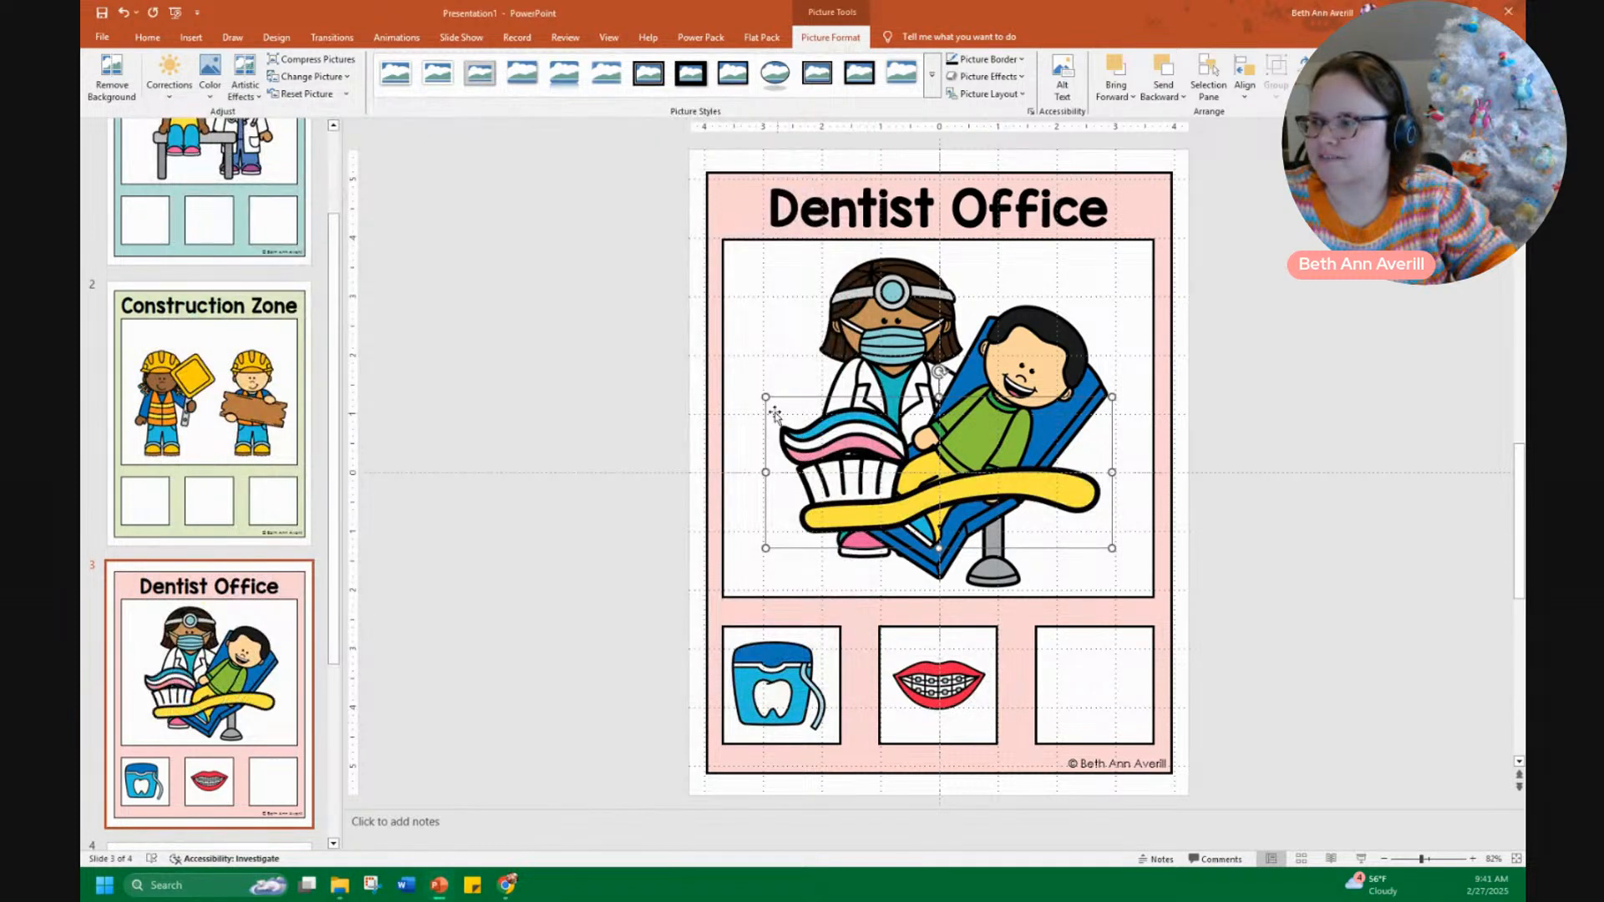
{"action": "left_click_drag", "start_coordinate": [764, 397], "coordinate": [1106, 685]}
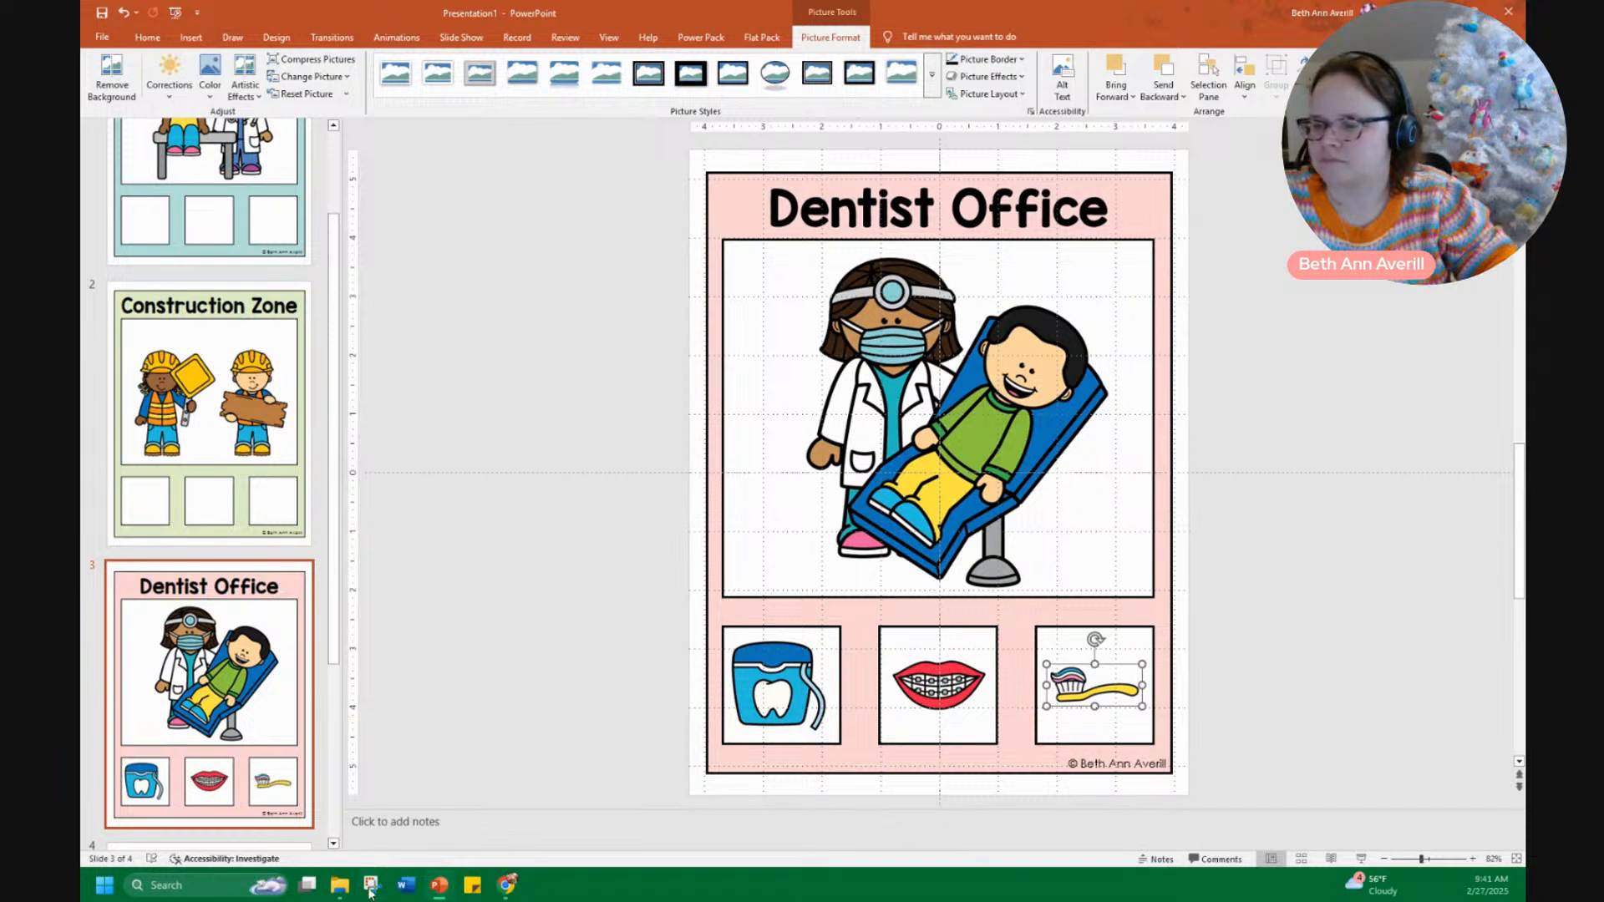
Look through the rest of the Dentist_RSS clip art folder and return to the Dentist Office slide
{"action": "left_click", "coordinate": [339, 885]}
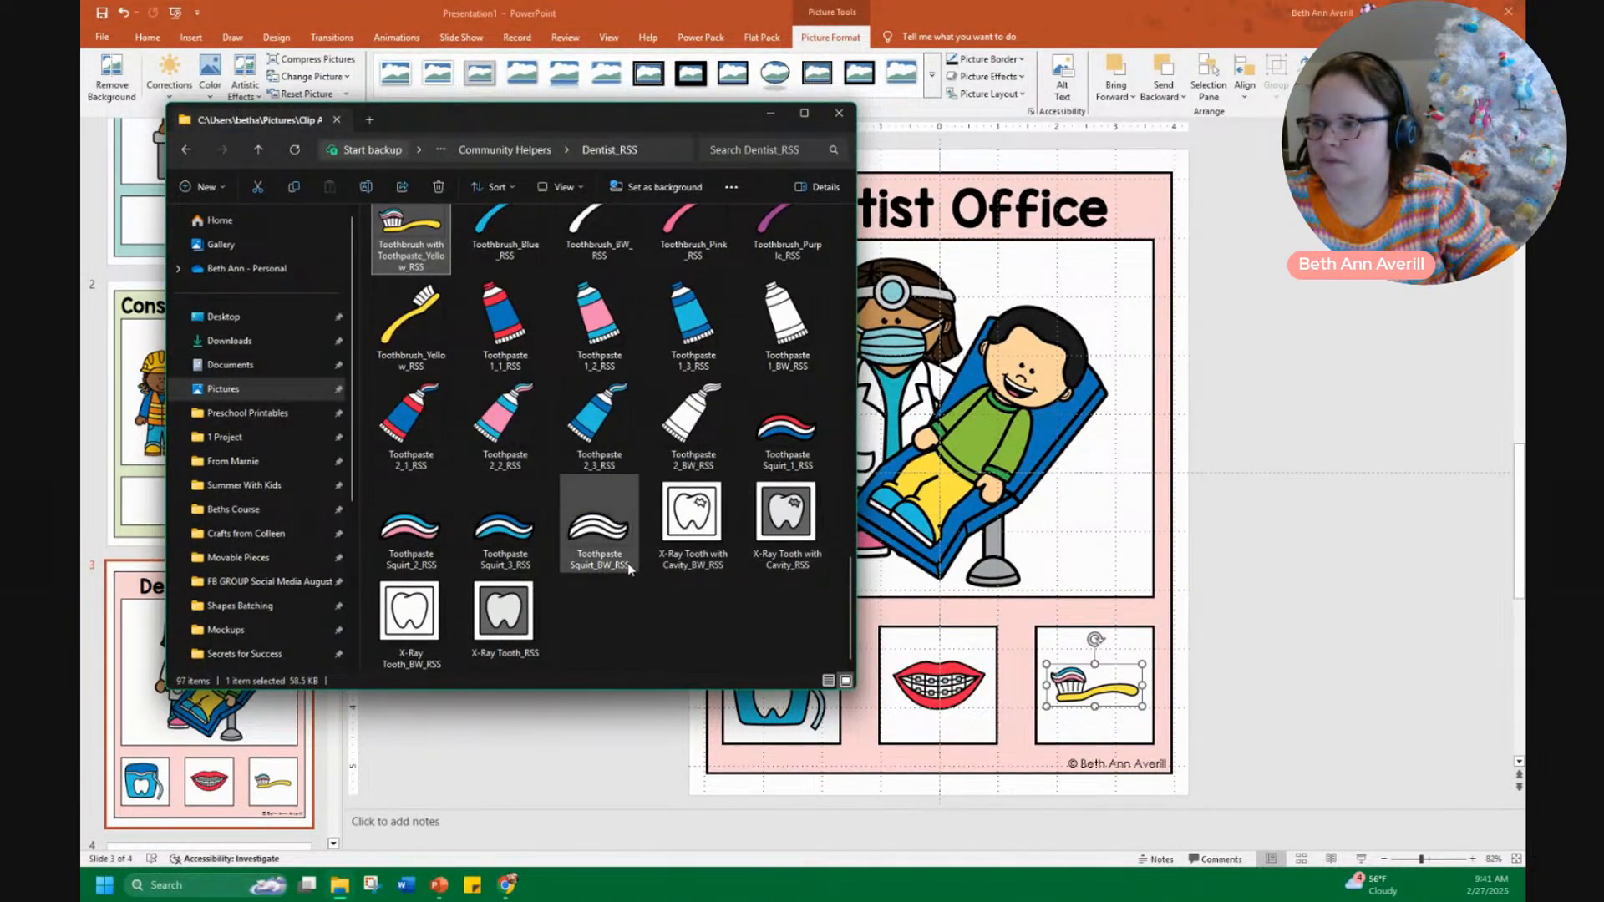
{"action": "scroll", "coordinate": [660, 480], "scroll_direction": "up", "scroll_amount": 10}
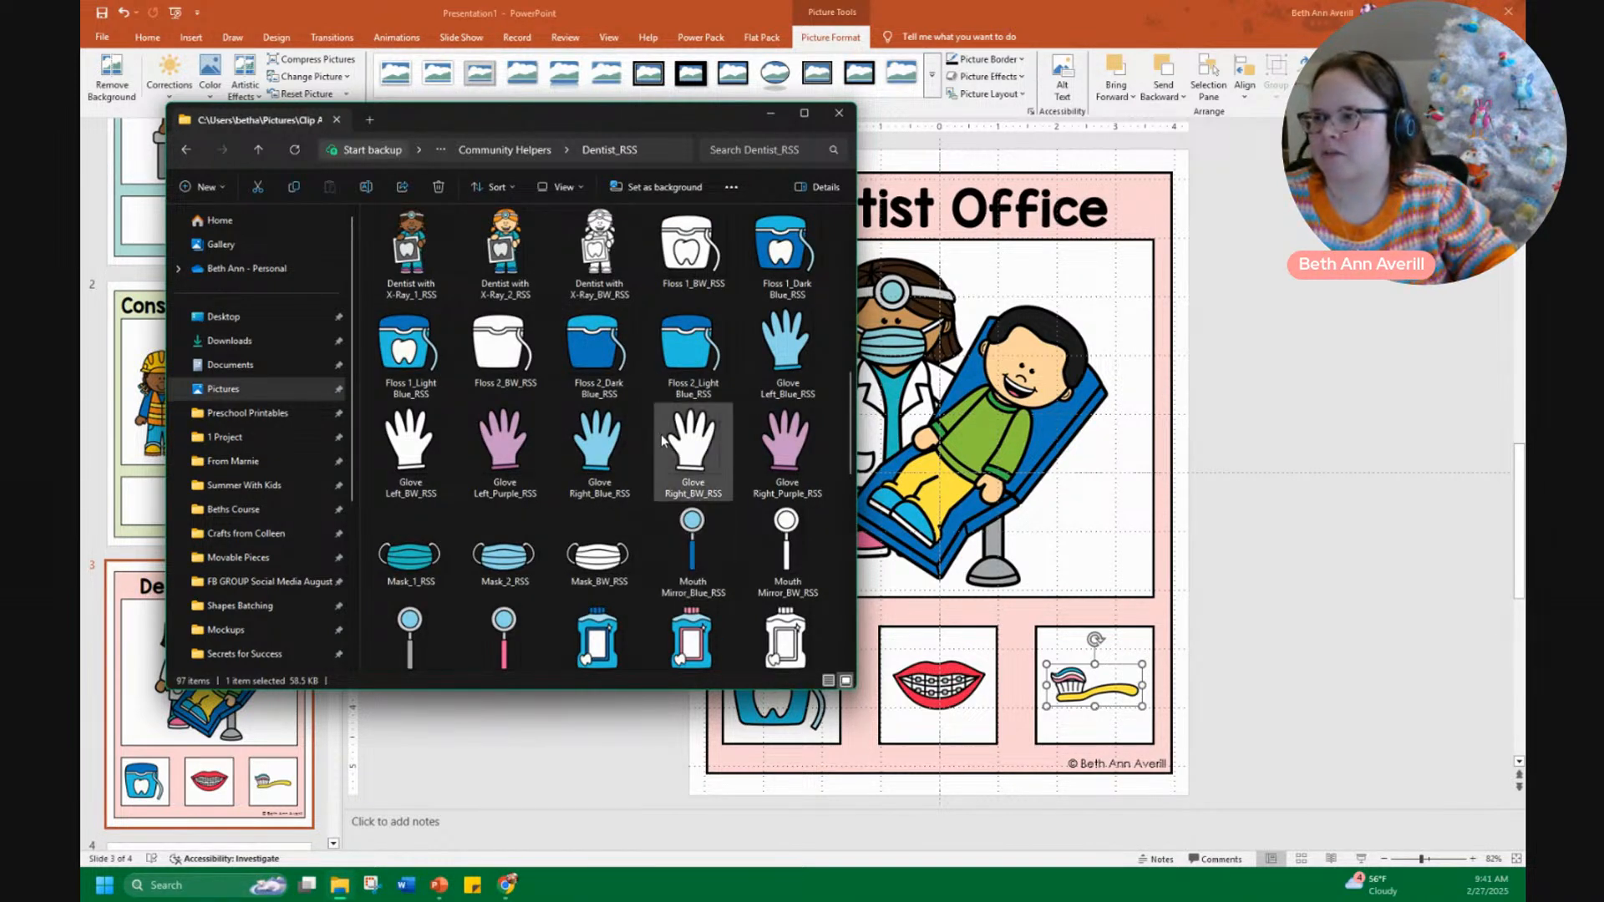
{"action": "scroll", "coordinate": [659, 434], "scroll_direction": "up", "scroll_amount": 3}
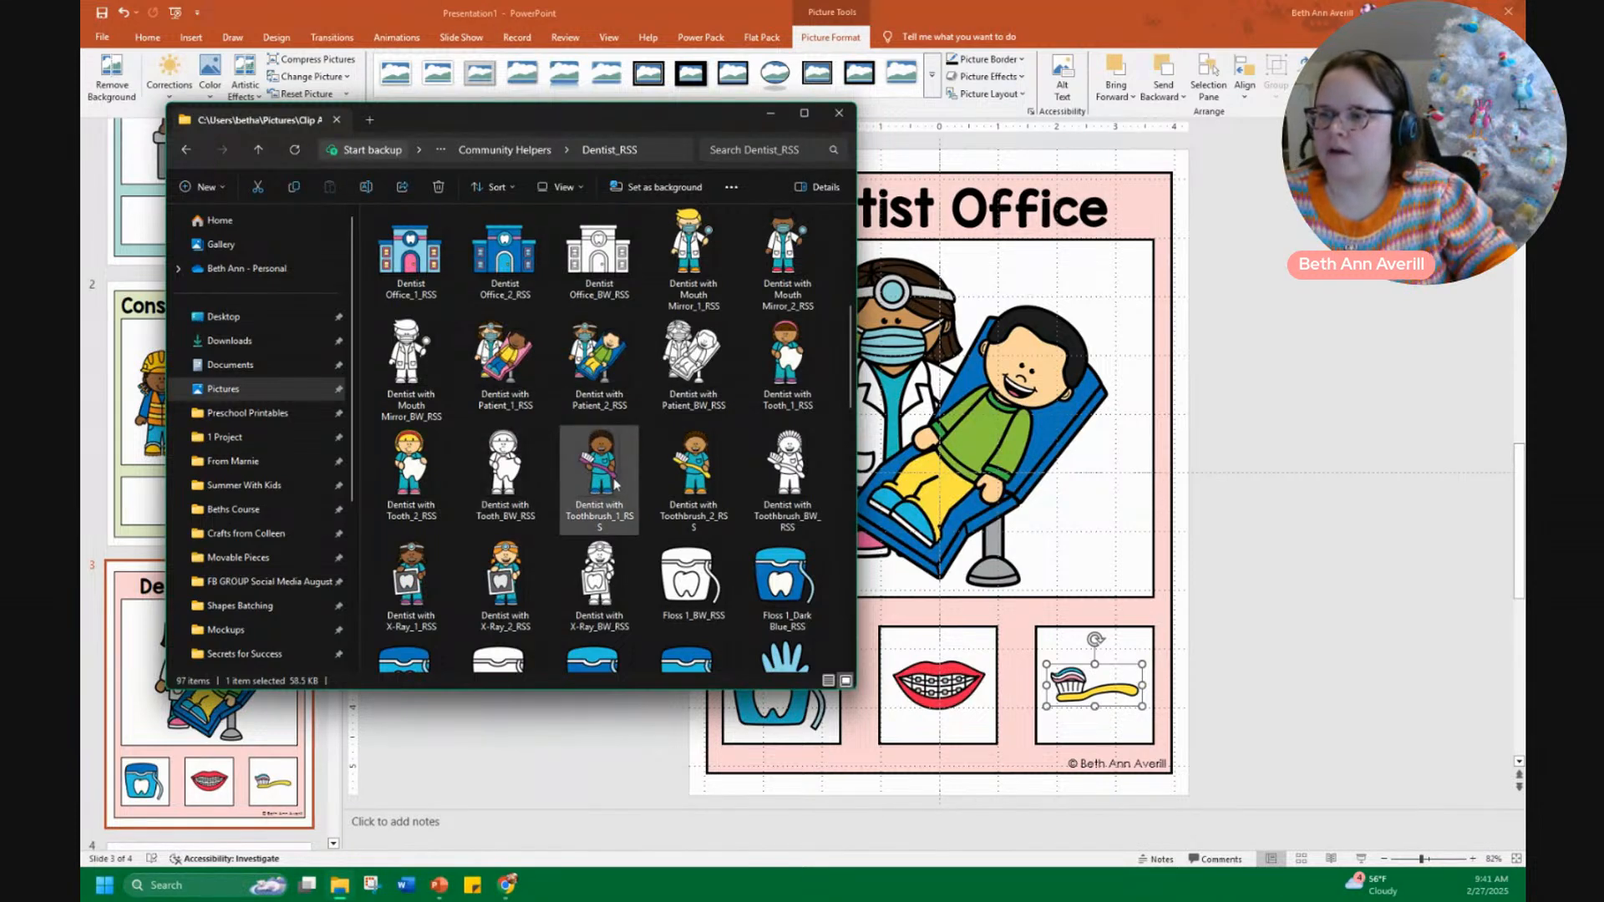
{"action": "scroll", "coordinate": [635, 438], "scroll_direction": "up", "scroll_amount": 4}
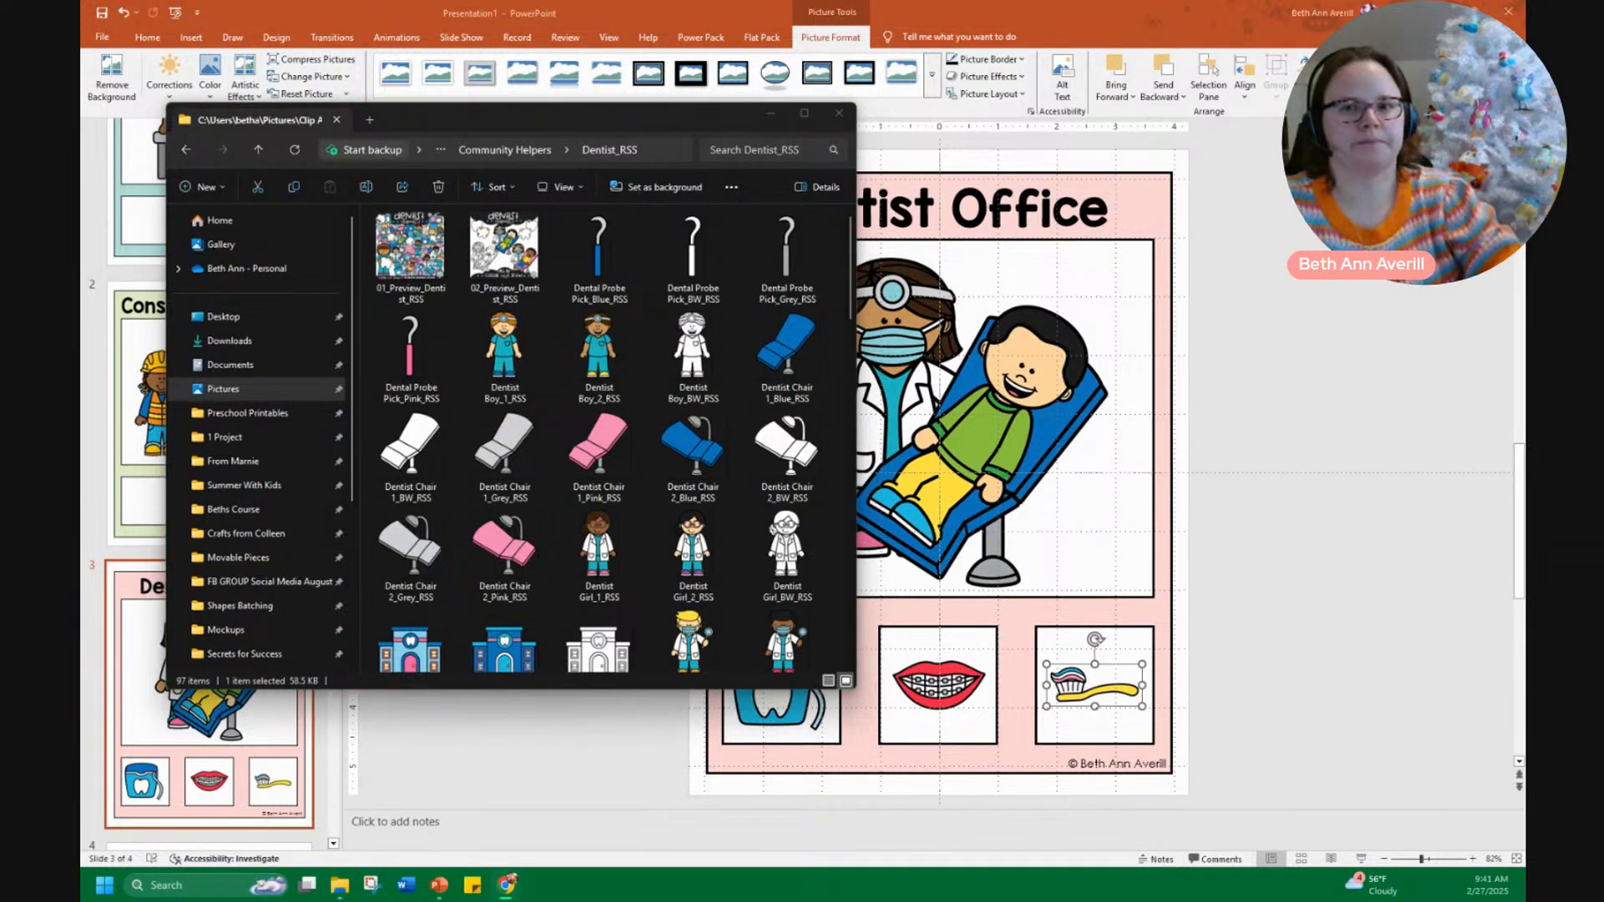
{"action": "left_click", "coordinate": [529, 155]}
{"action": "left_click", "coordinate": [458, 757]}
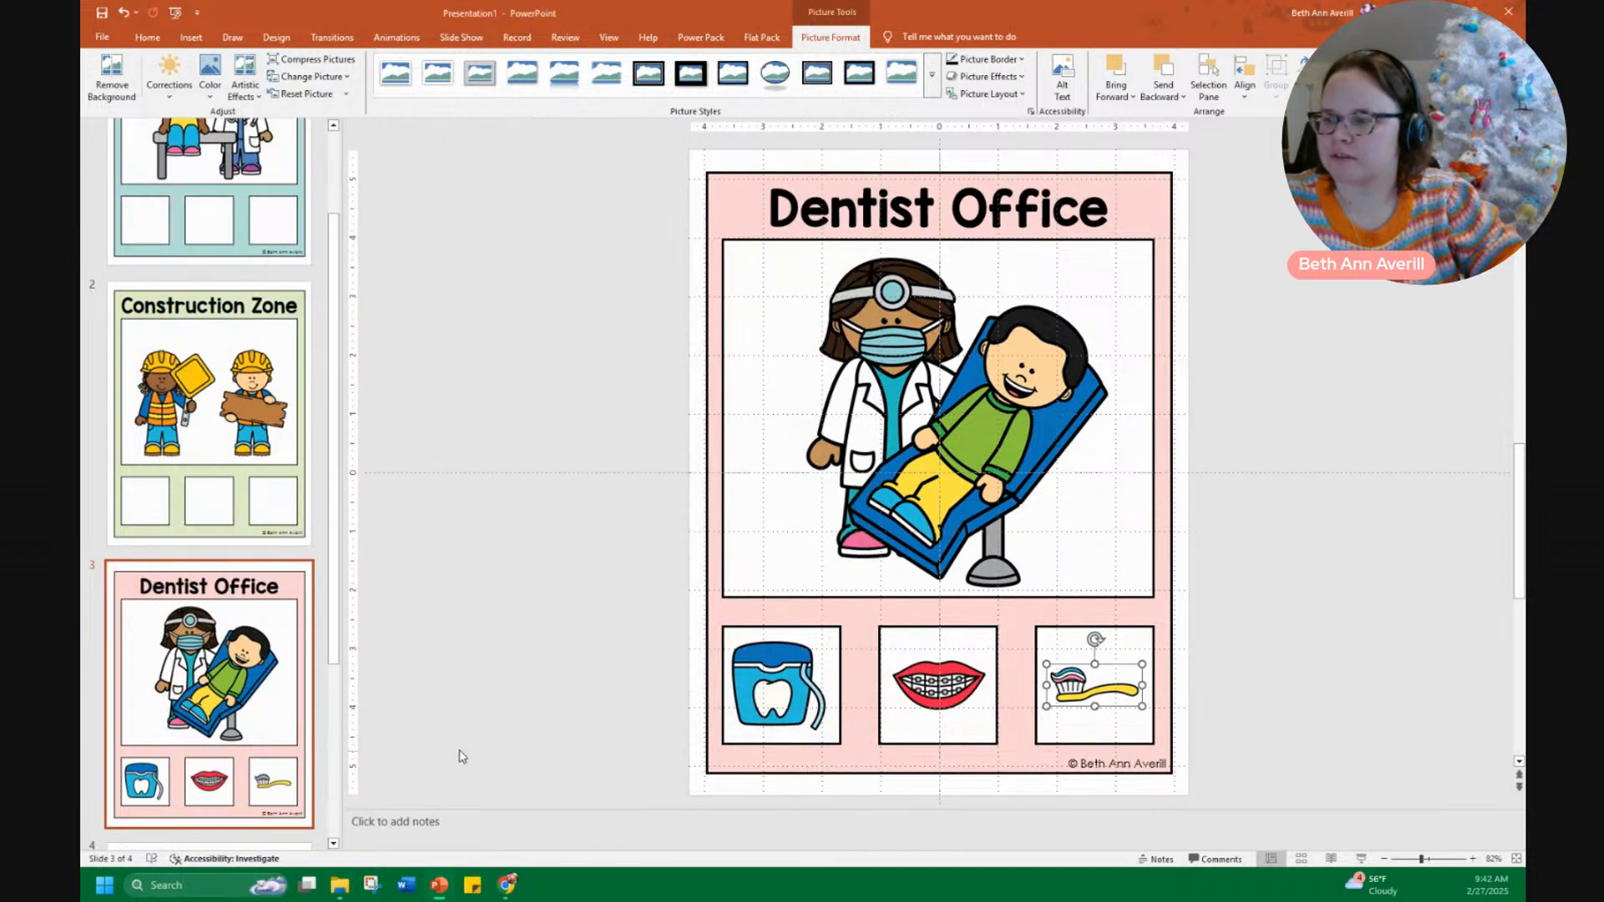
Copy the three small boxes with their dentist pictures to the picture-card slide and align them as a third row below the construction cards
{"action": "mouse_move", "coordinate": [640, 611]}
{"action": "left_mouse_down"}
{"action": "mouse_move", "coordinate": [1270, 752]}
{"action": "mouse_move", "coordinate": [1289, 773]}
{"action": "left_mouse_up"}
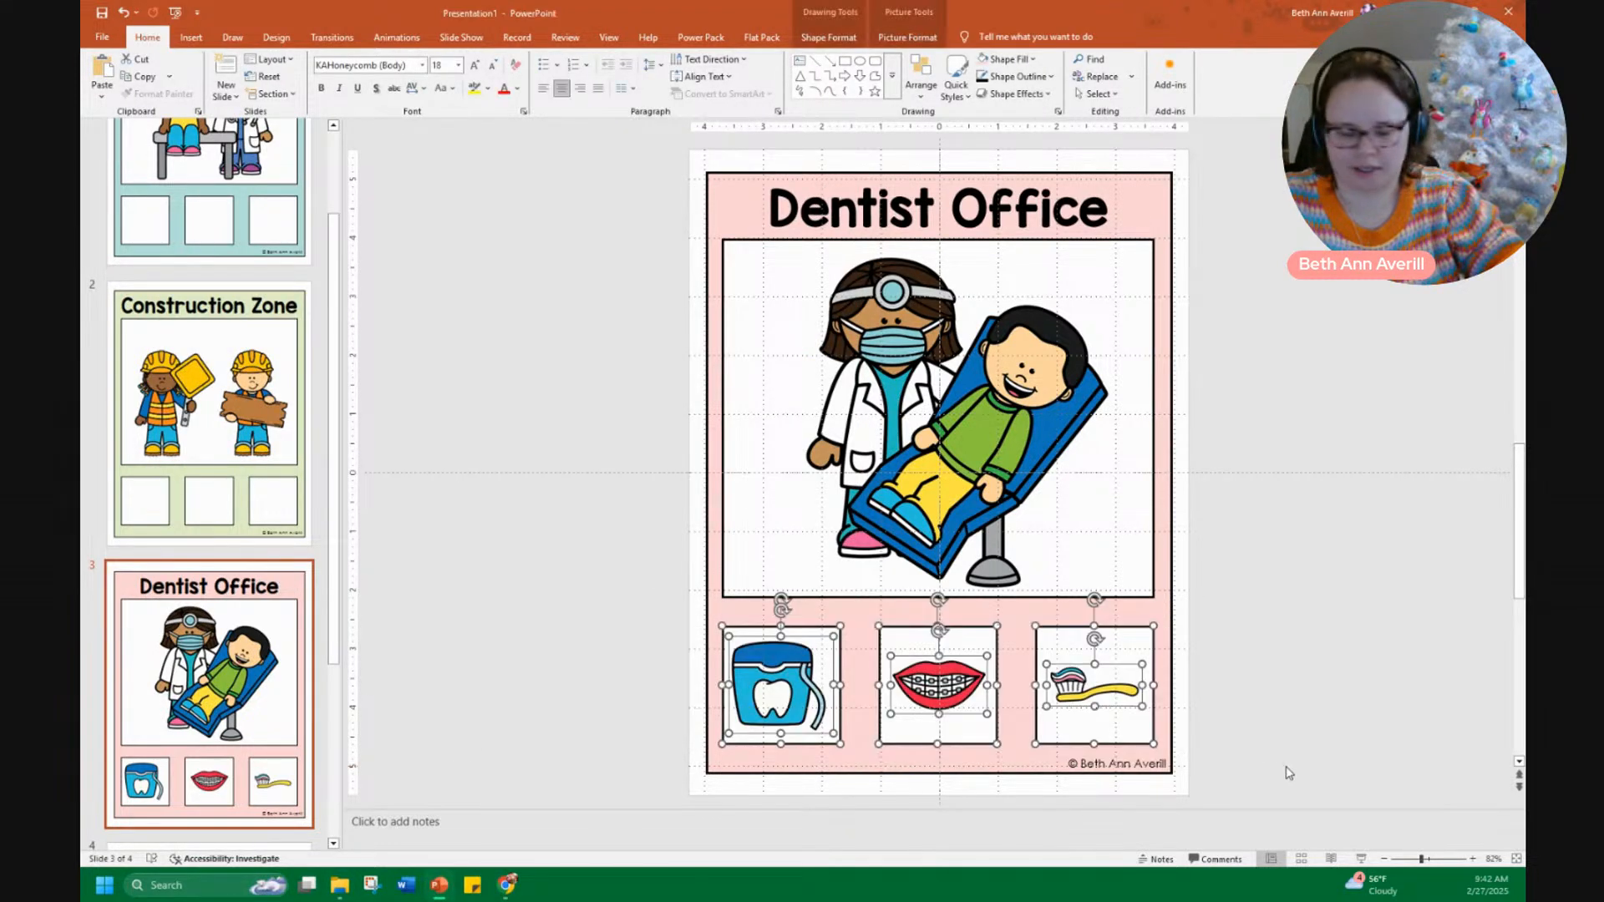
{"action": "key", "text": "ctrl+c"}
{"action": "scroll", "coordinate": [274, 714], "scroll_direction": "down", "scroll_amount": 3}
{"action": "left_click", "coordinate": [274, 714]}
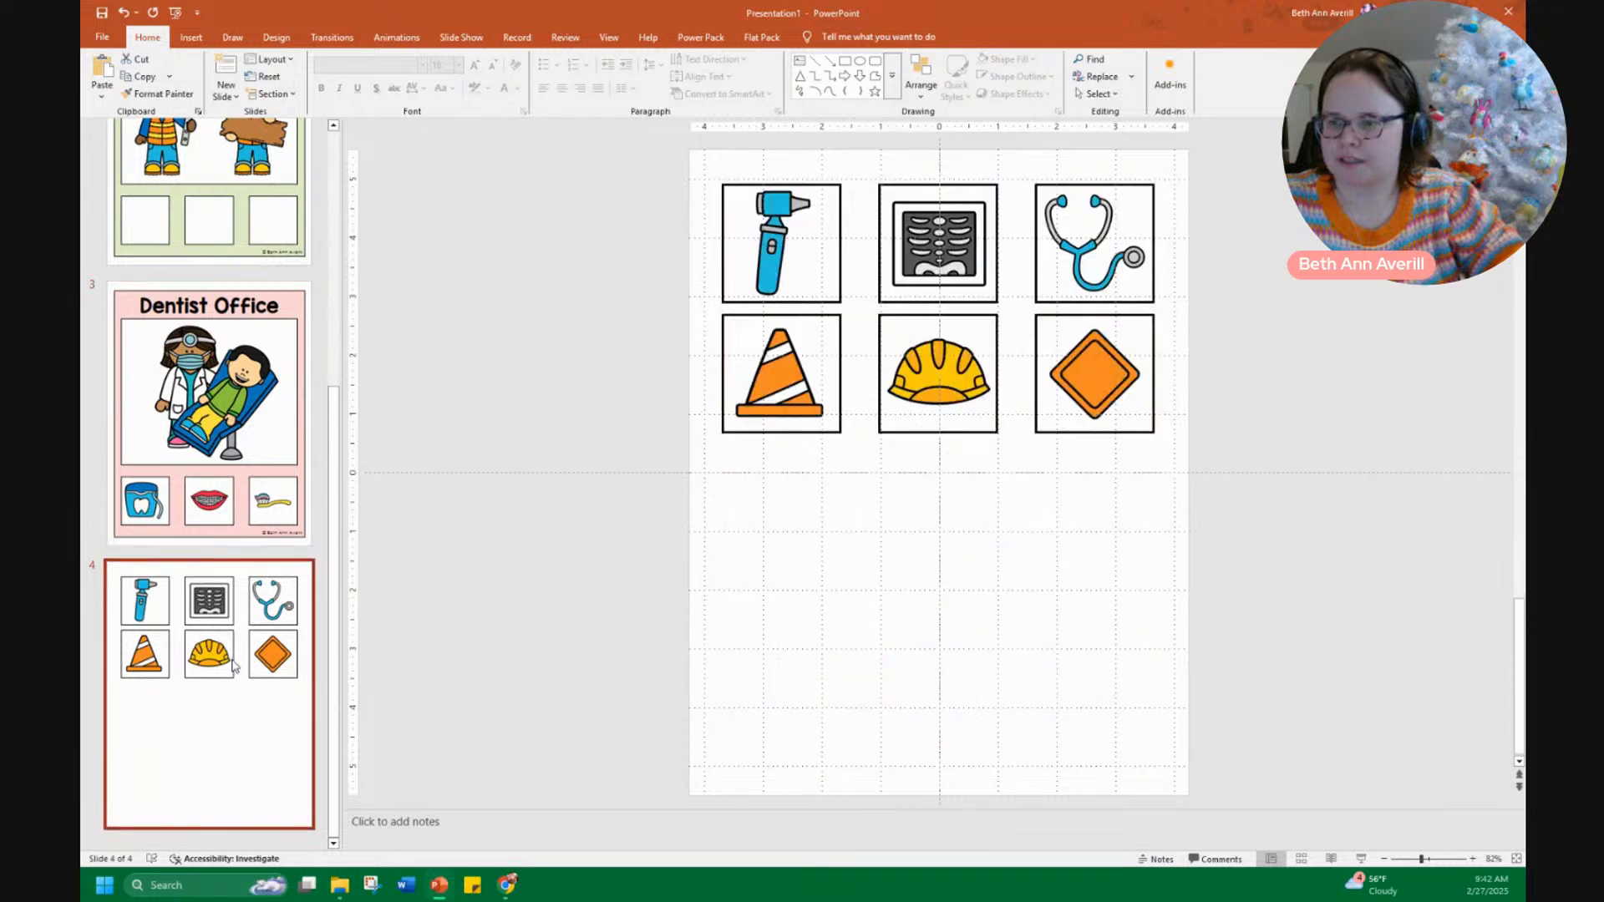
{"action": "key", "text": "ctrl+v"}
{"action": "left_click_drag", "start_coordinate": [980, 628], "coordinate": [982, 440]}
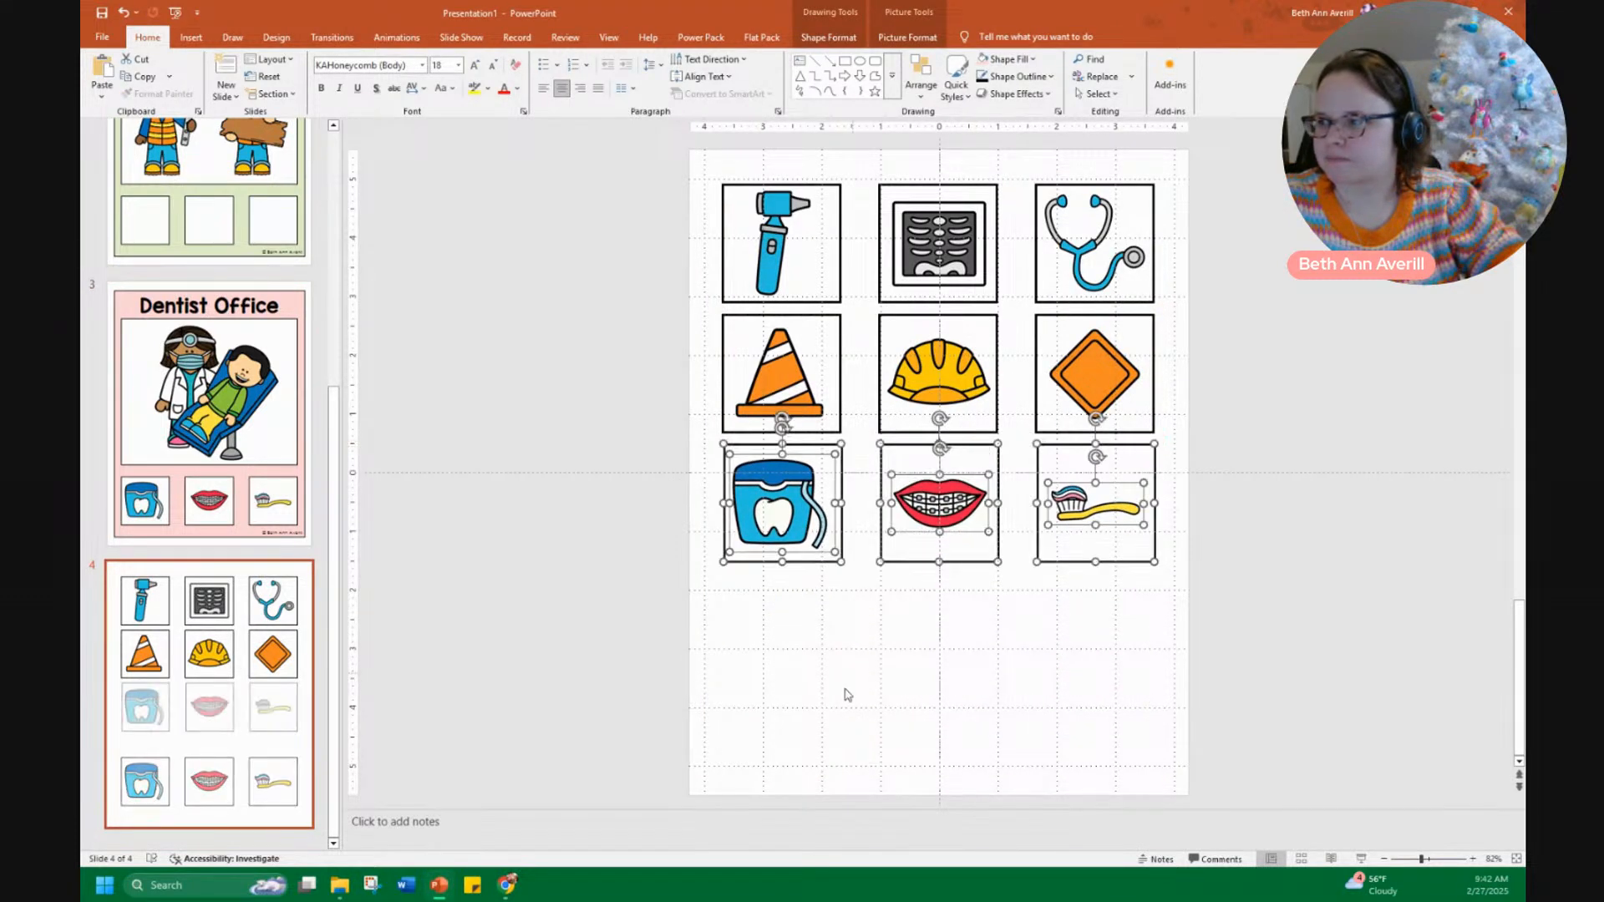
{"action": "left_click", "coordinate": [785, 698]}
Delete the floss, braces smile and toothbrush pictures from the small boxes on the Dentist Office slide
{"action": "key", "text": "Page_Up"}
{"action": "left_click", "coordinate": [765, 678]}
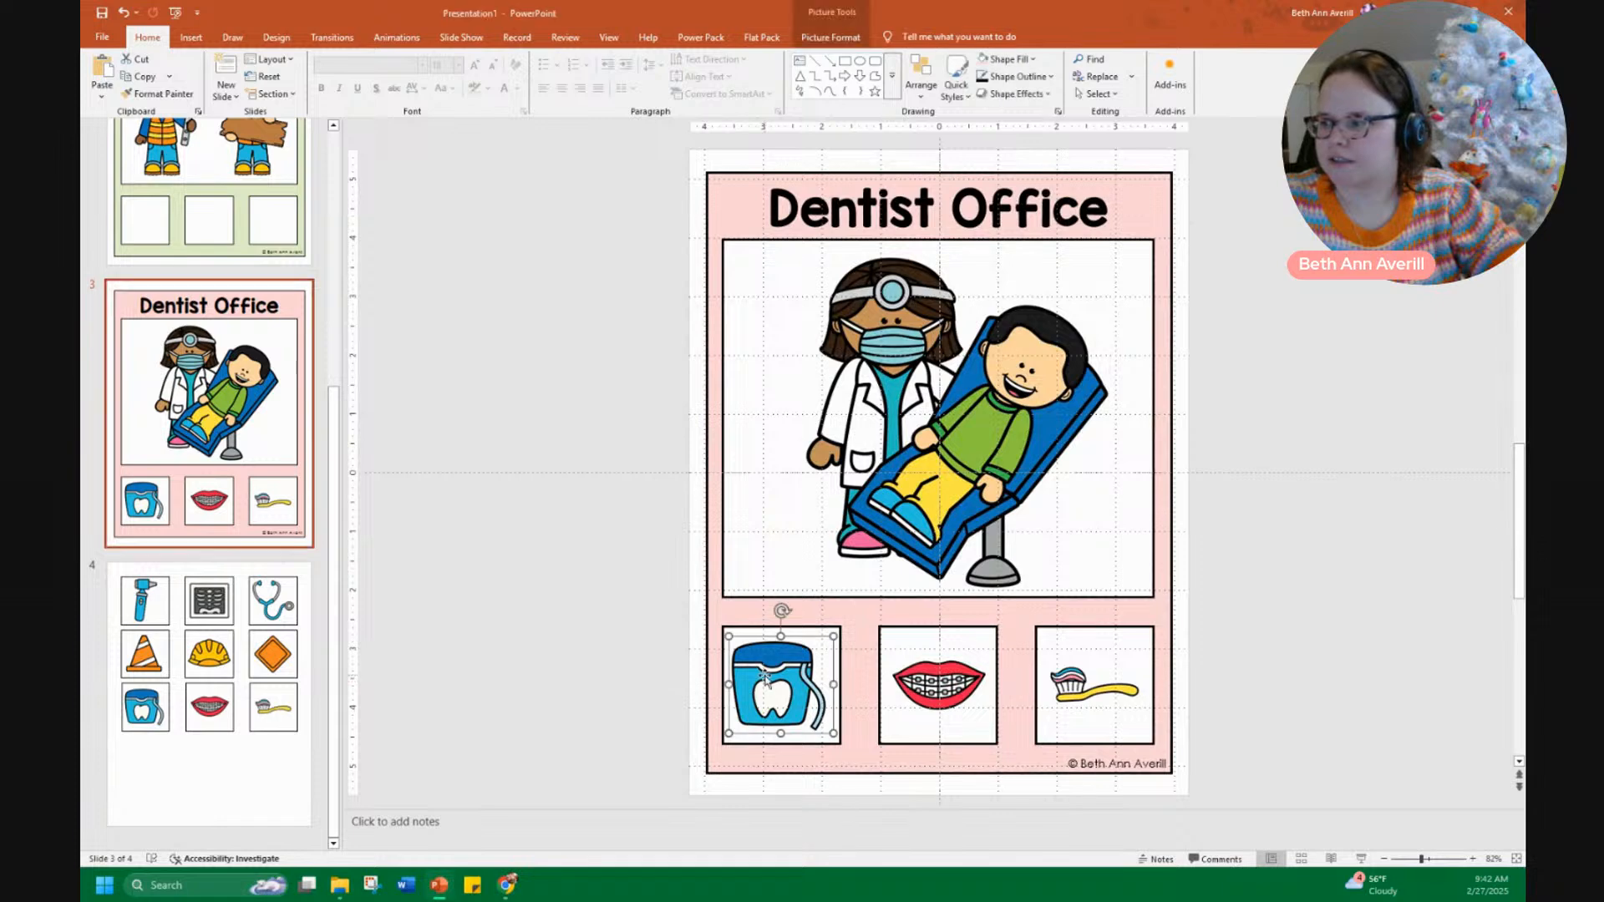
{"action": "key", "text": "Delete"}
{"action": "left_click", "coordinate": [937, 684]}
{"action": "key", "text": "Delete"}
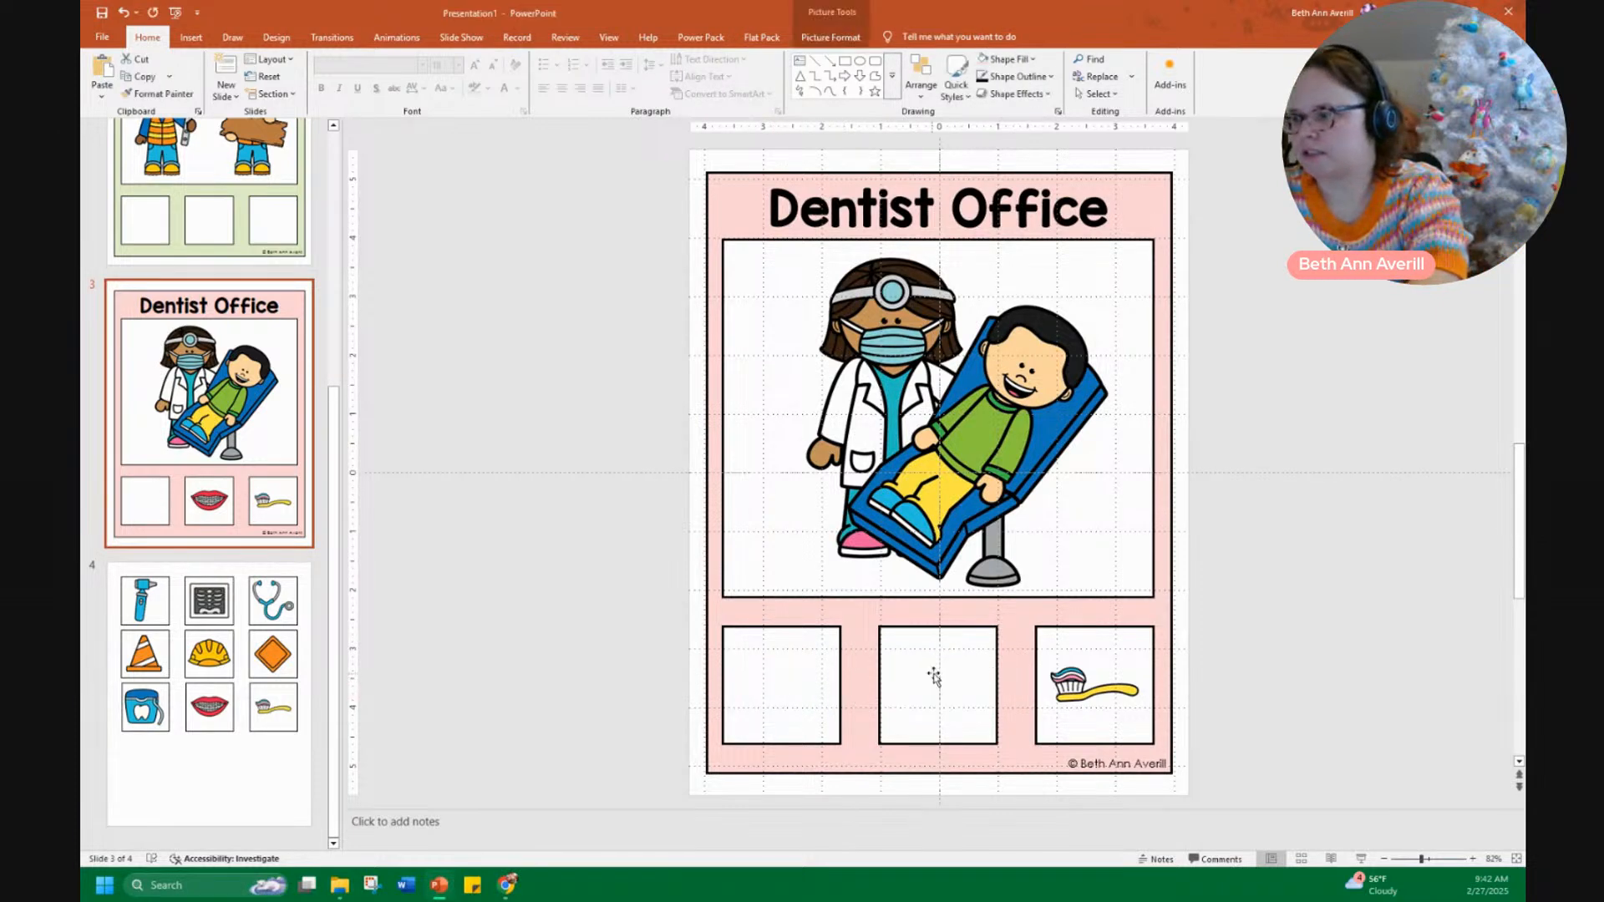
{"action": "left_click", "coordinate": [1106, 685]}
{"action": "key", "text": "Delete"}
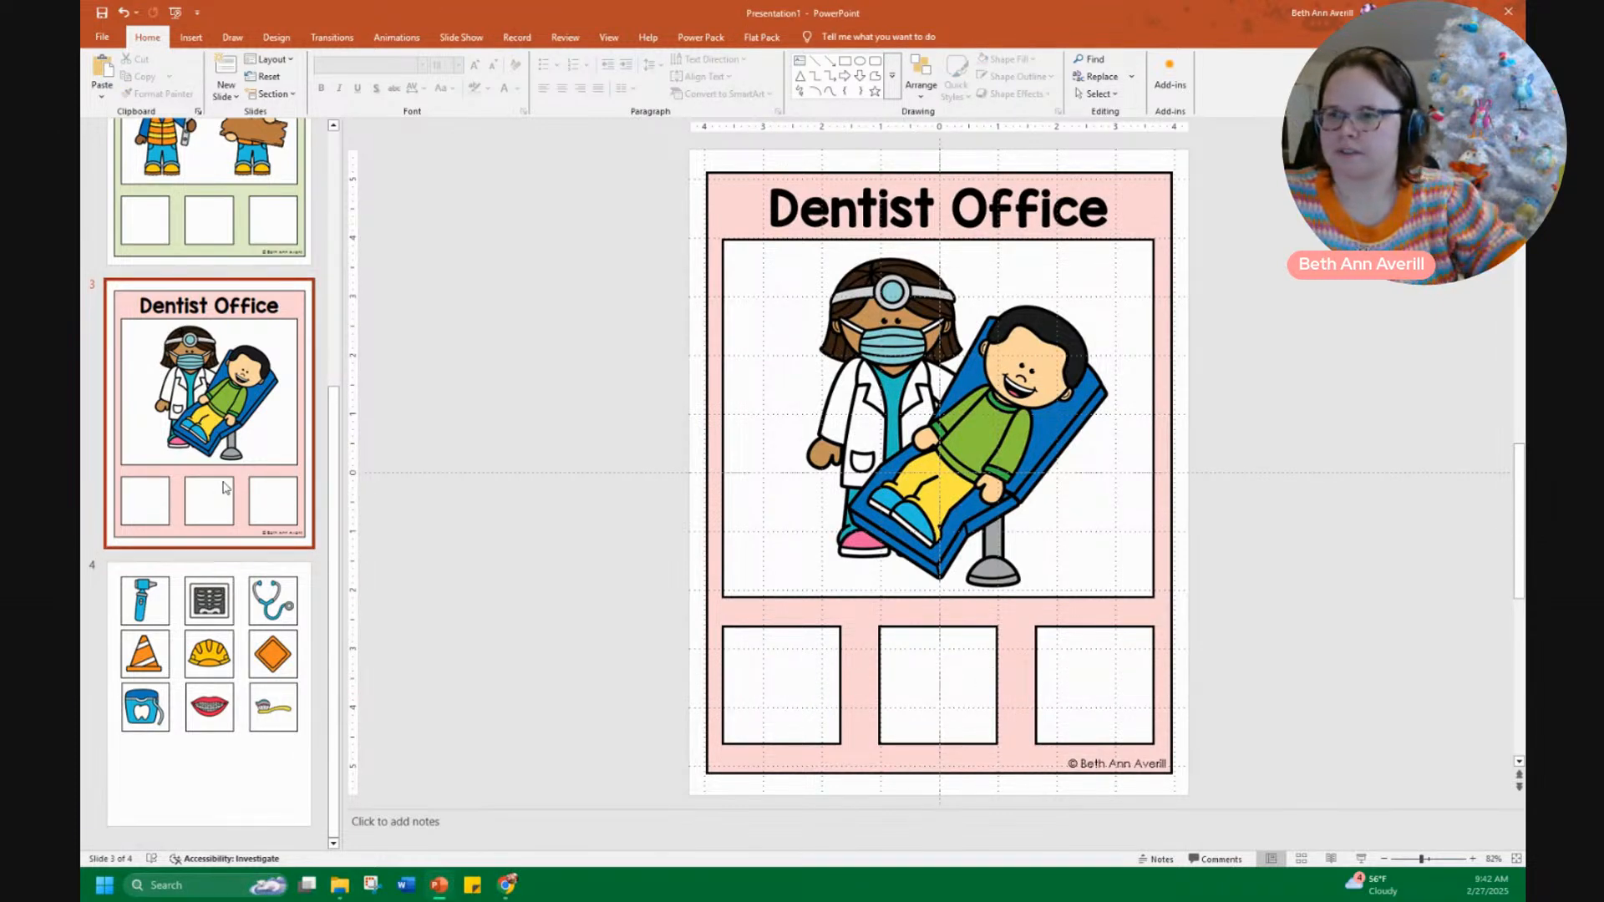
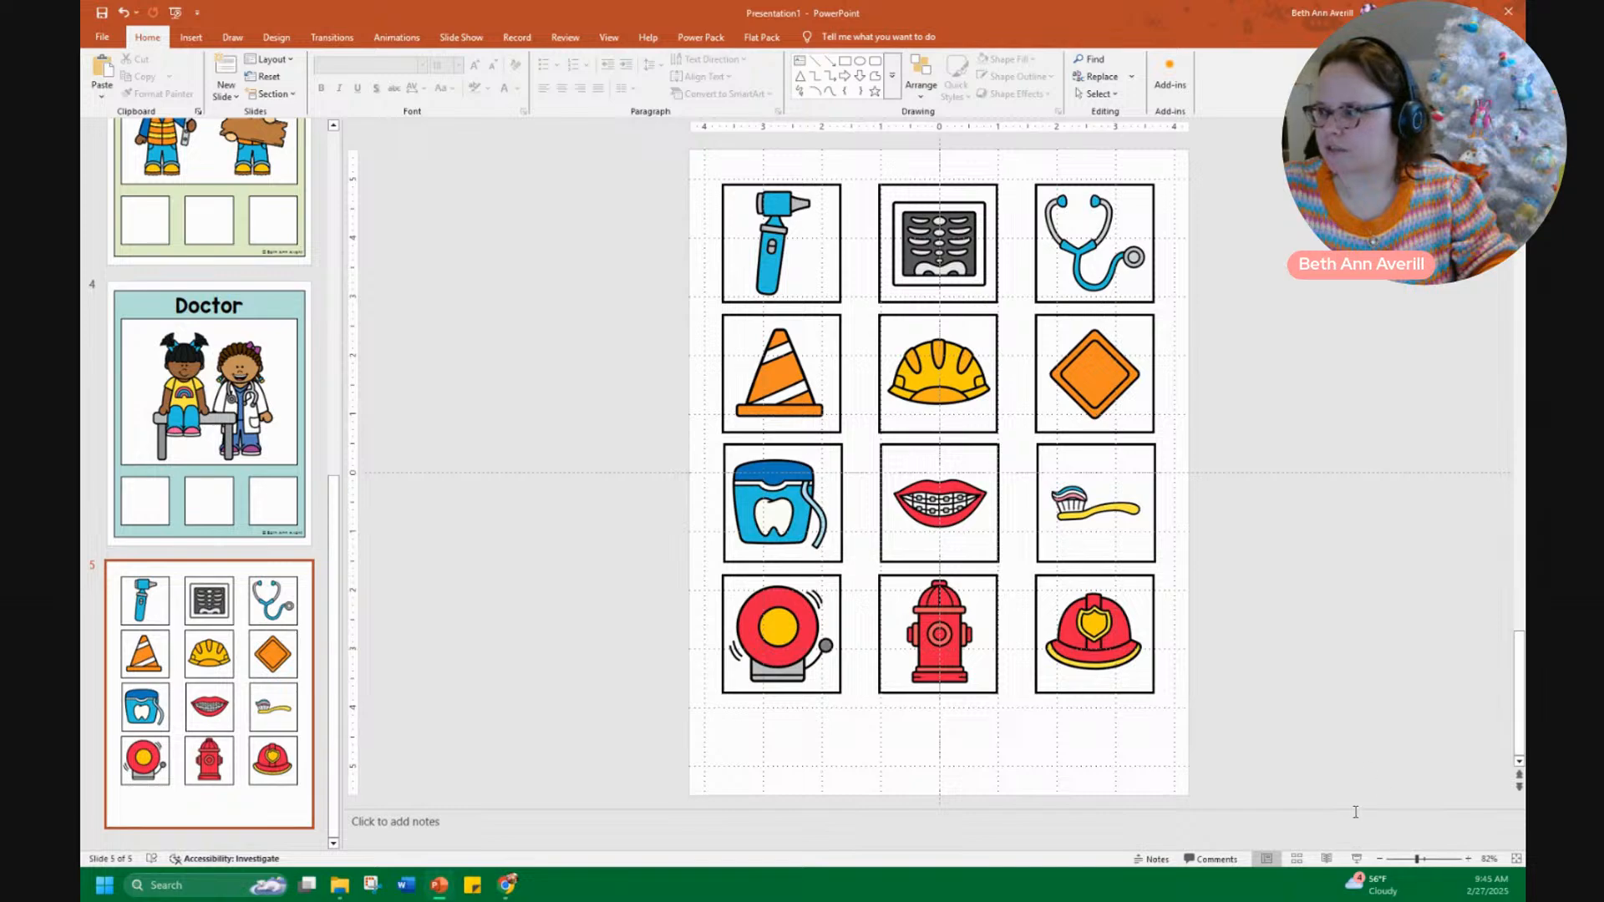
Delete the alarm bell, fire hydrant and helmet pictures from the small boxes on the Firefighter slide
{"action": "left_click", "coordinate": [1300, 859]}
{"action": "double_click", "coordinate": [359, 234]}
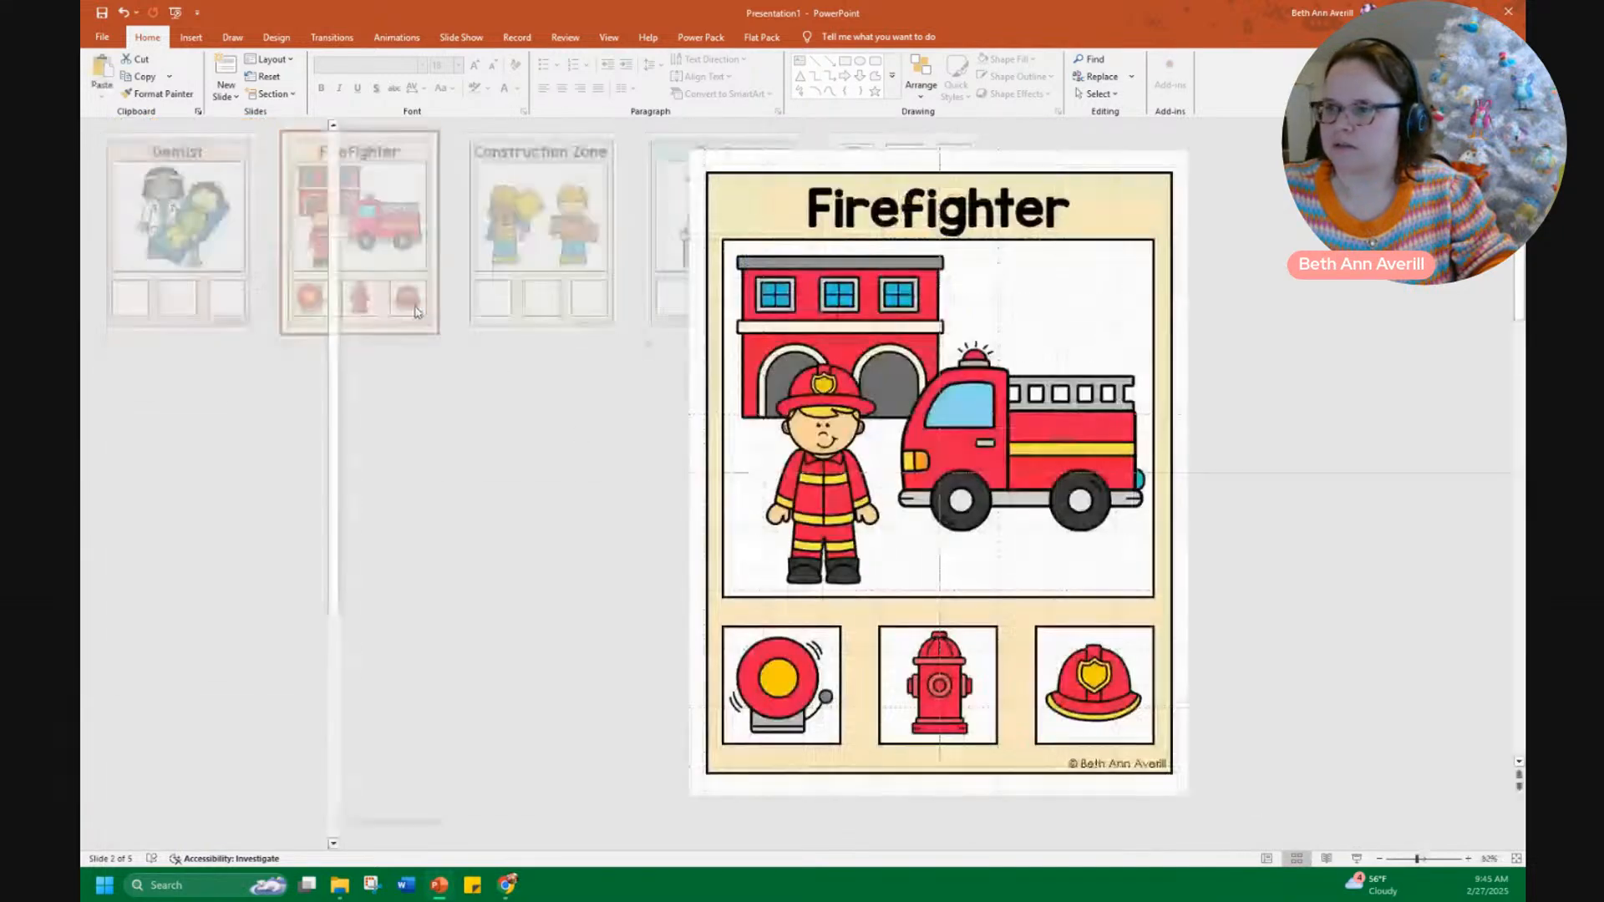
{"action": "left_click", "coordinate": [794, 708]}
{"action": "key", "text": "Delete"}
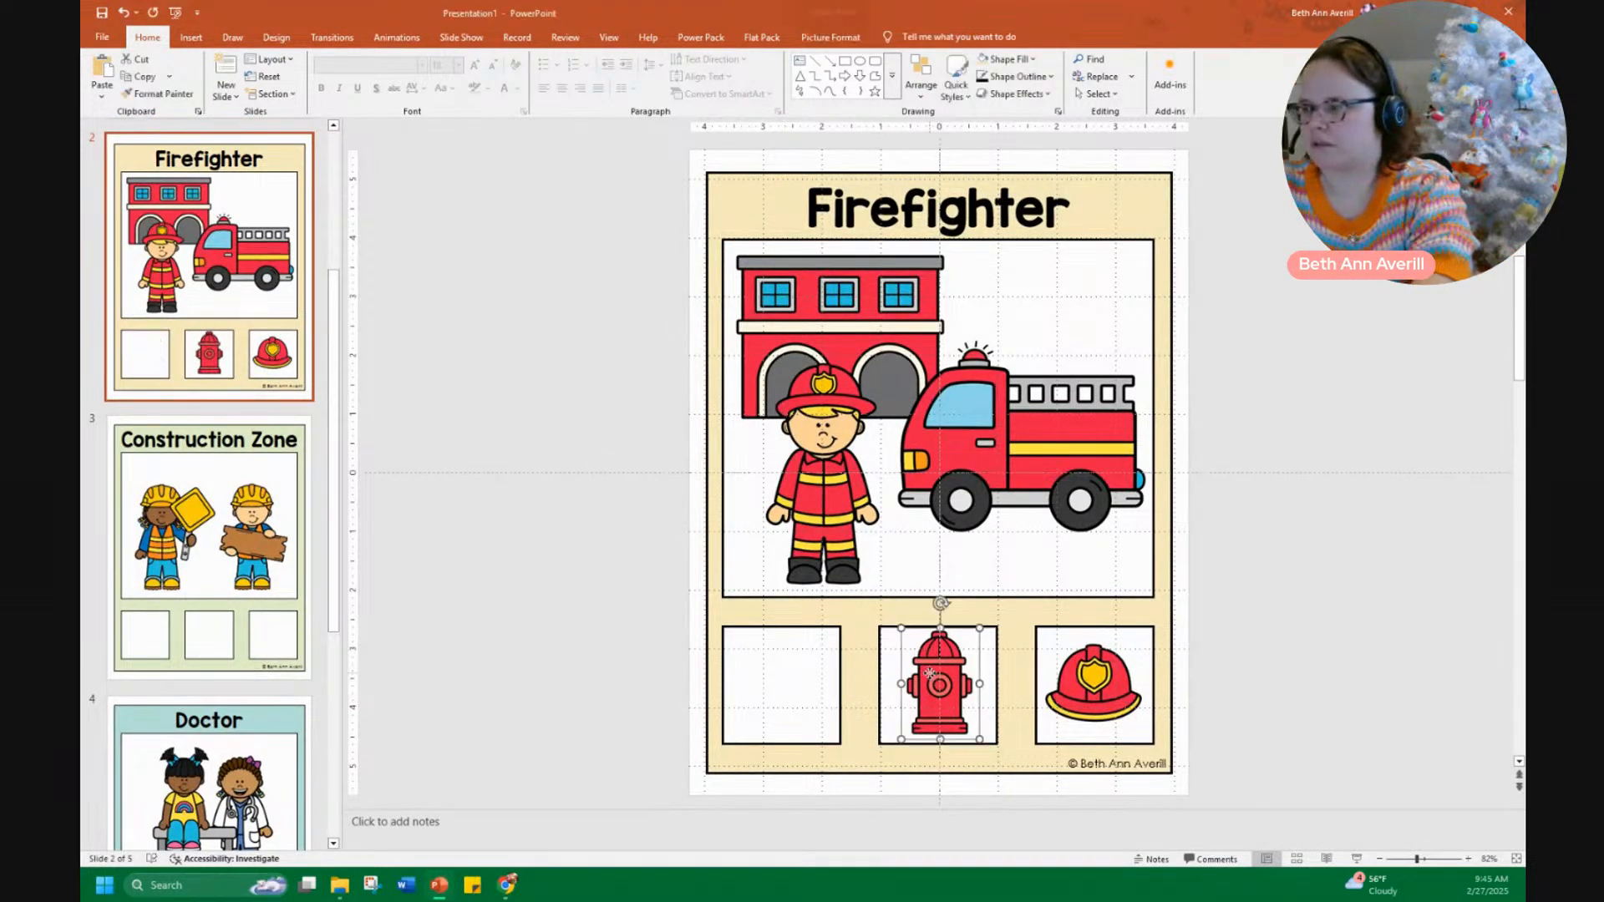
{"action": "left_click", "coordinate": [919, 681]}
{"action": "key", "text": "Delete"}
{"action": "left_click", "coordinate": [1115, 691]}
{"action": "key", "text": "Delete"}
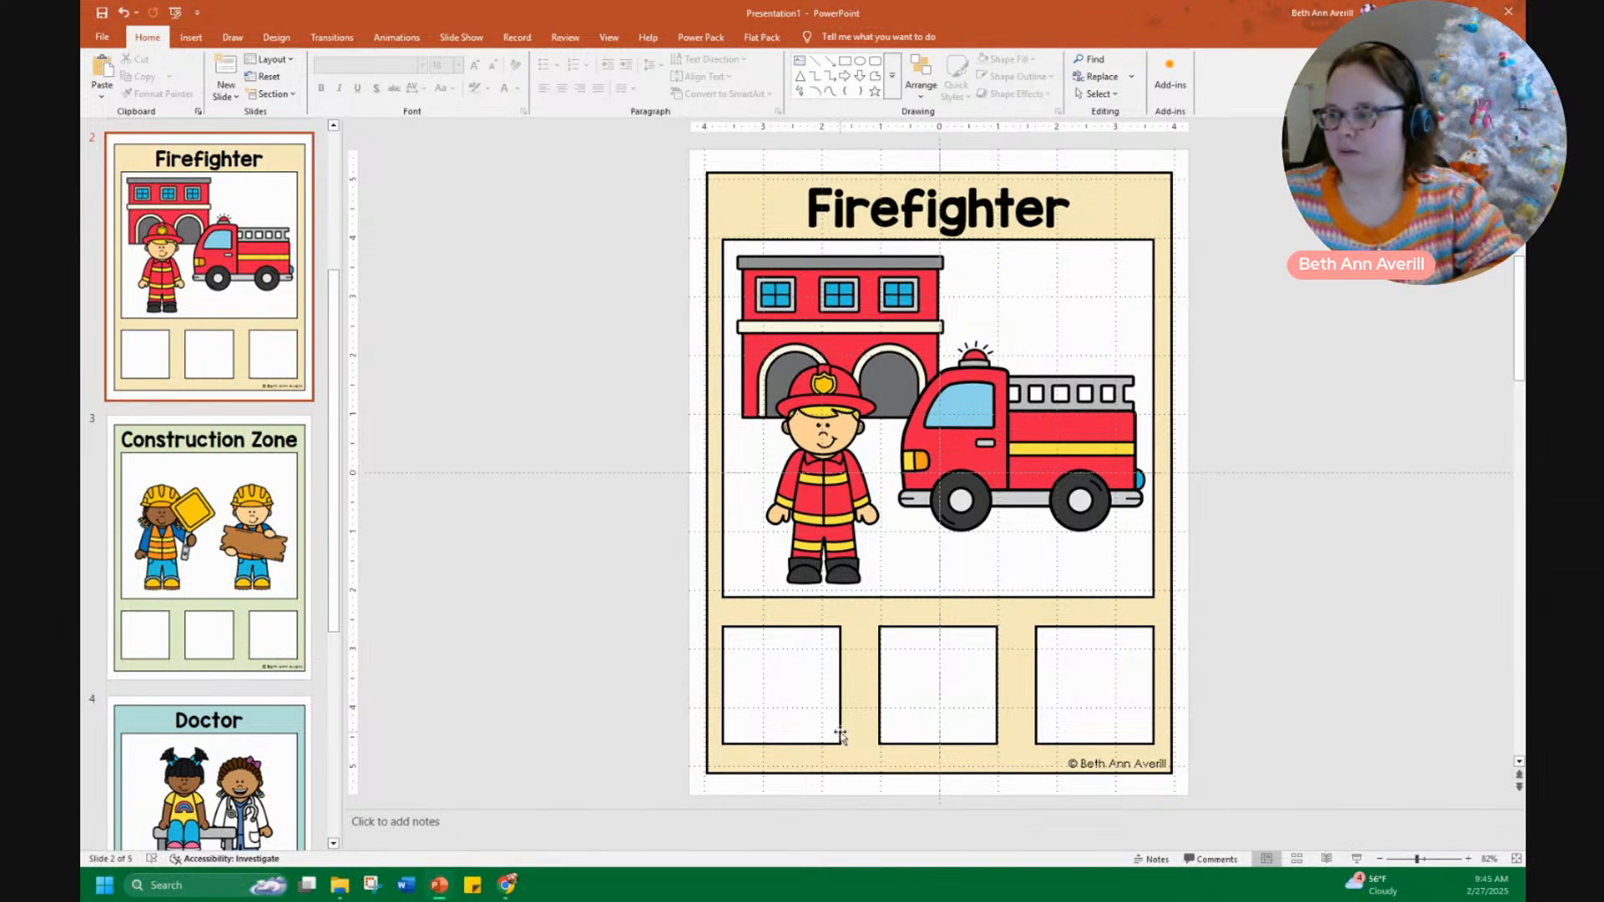
Add a new slide after the picture-card slide and delete its title and text placeholders
{"action": "left_click", "coordinate": [1296, 858]}
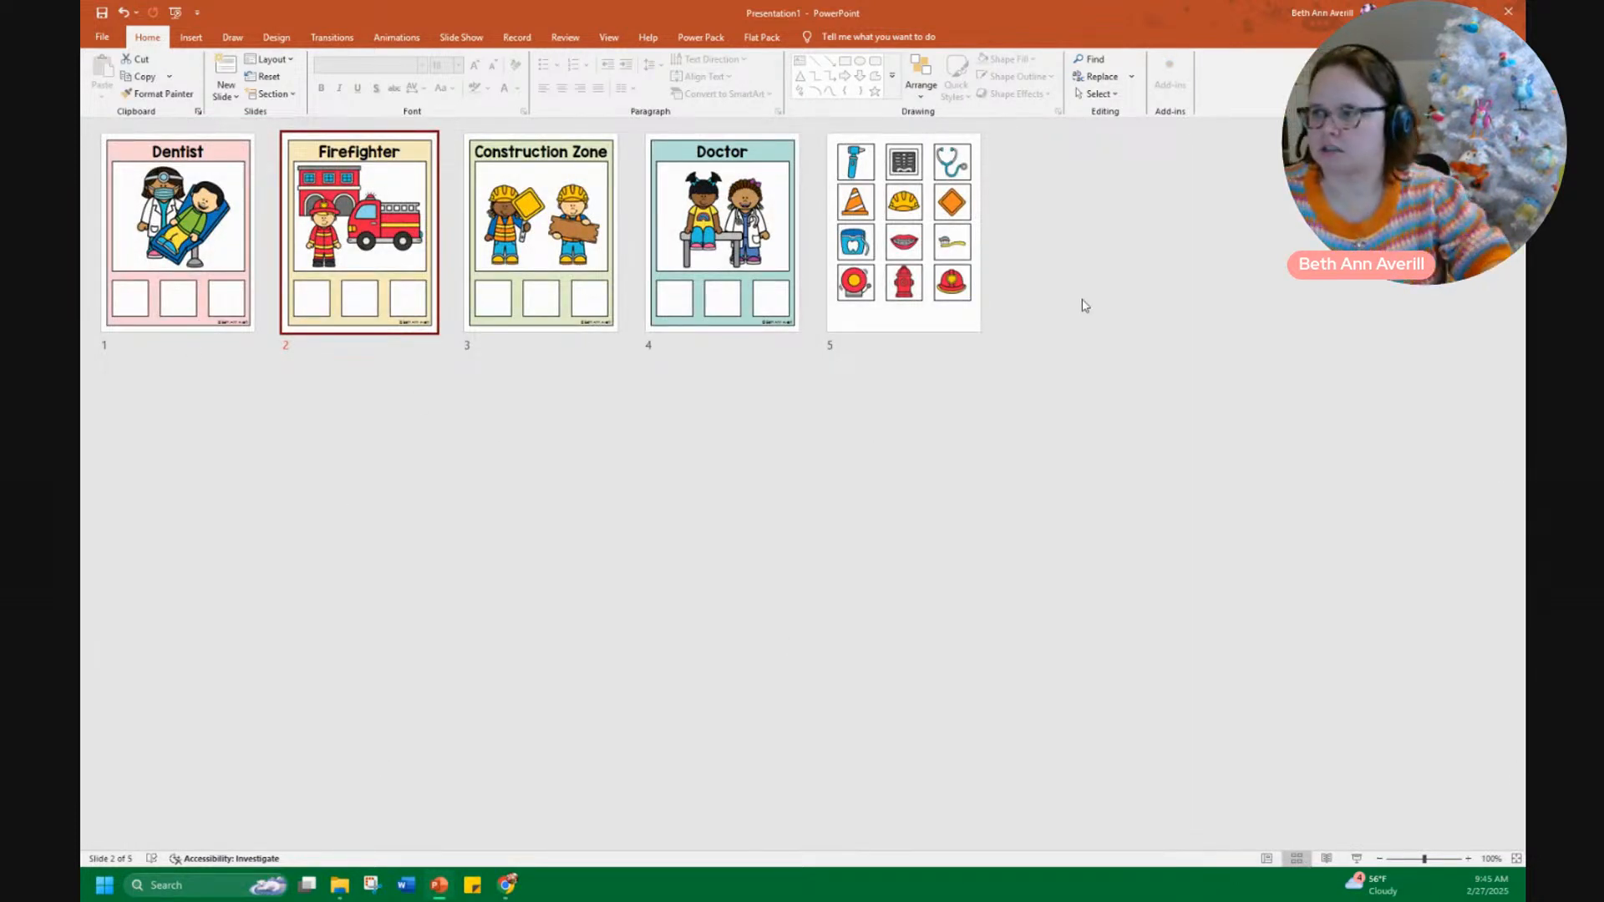
{"action": "left_click", "coordinate": [1009, 214]}
{"action": "right_click", "coordinate": [1009, 216]}
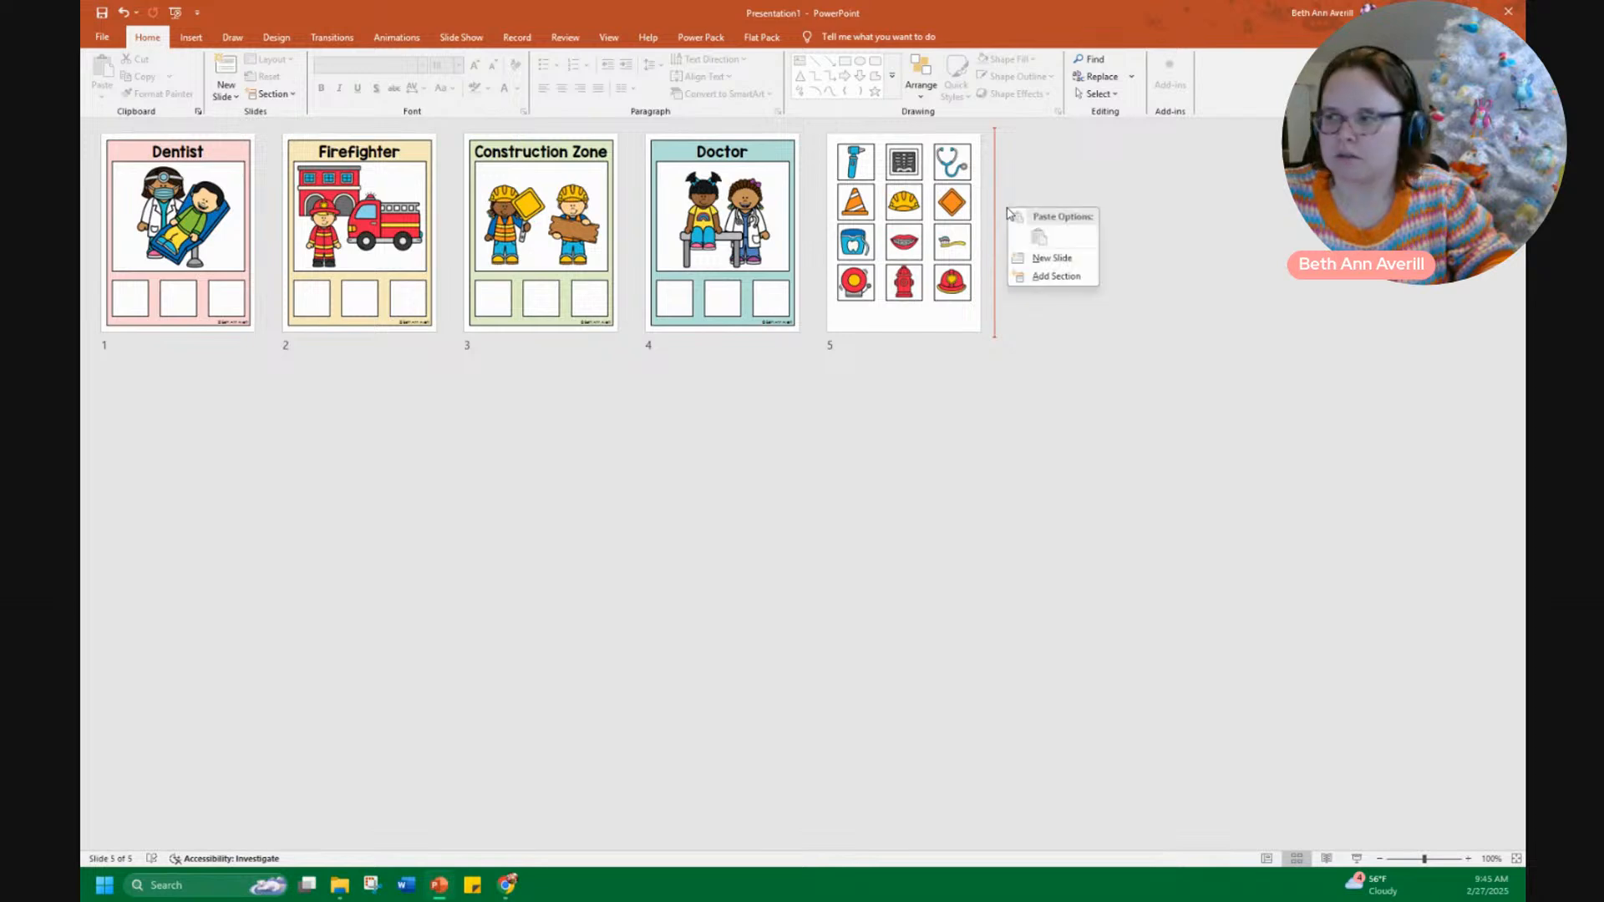
{"action": "left_click", "coordinate": [1015, 259]}
{"action": "double_click", "coordinate": [1091, 215]}
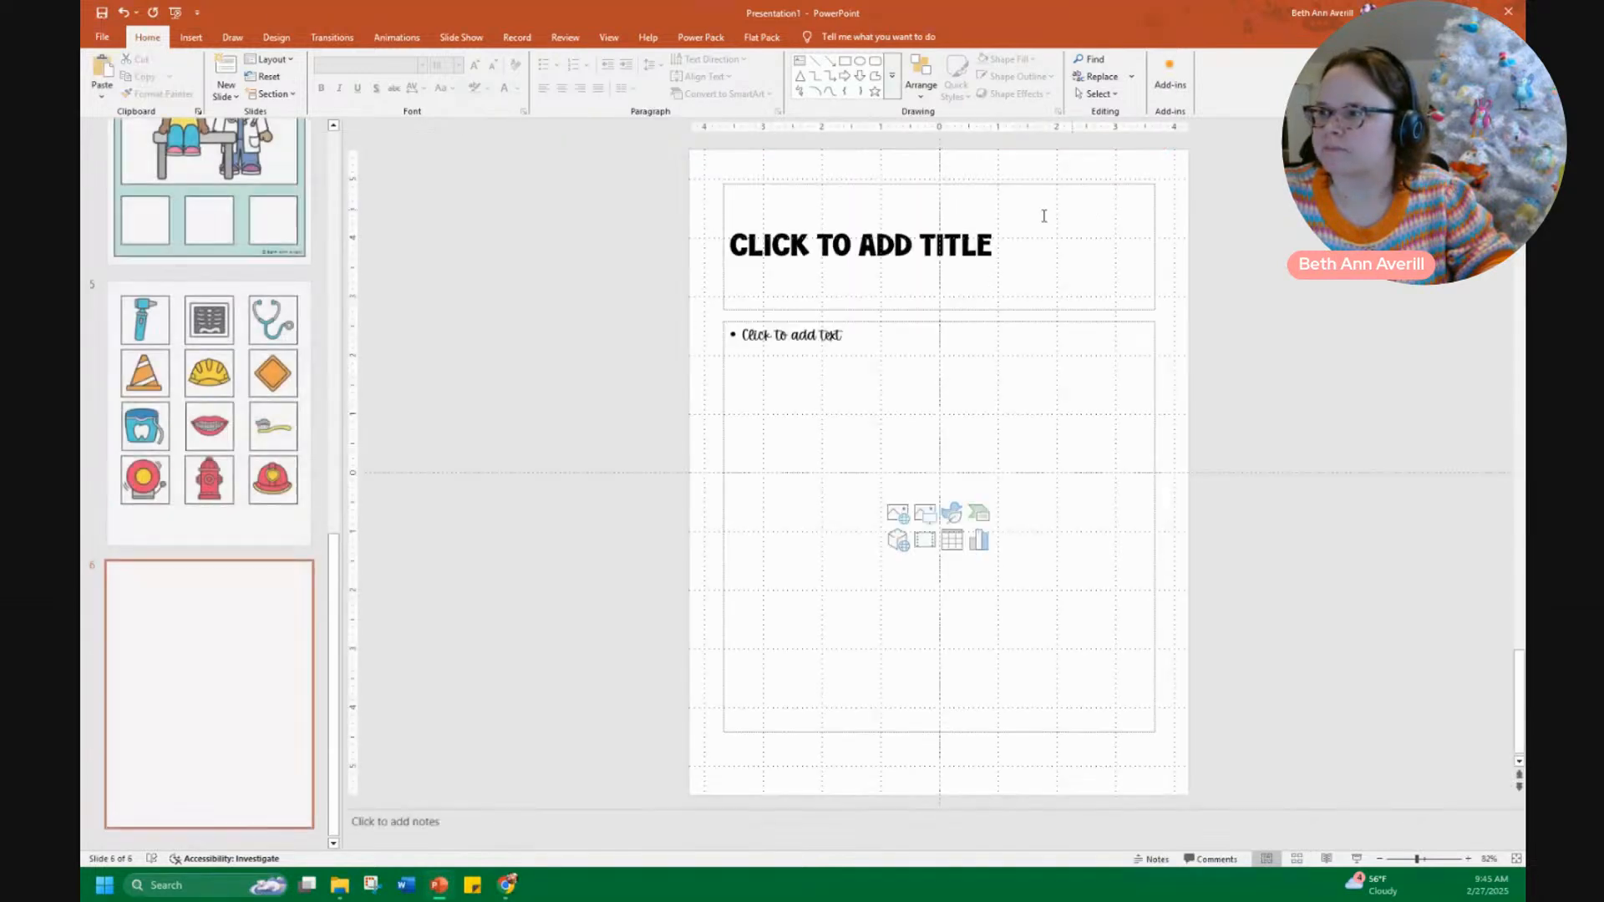
{"action": "left_click_drag", "start_coordinate": [682, 162], "coordinate": [1242, 748]}
{"action": "key", "text": "Delete"}
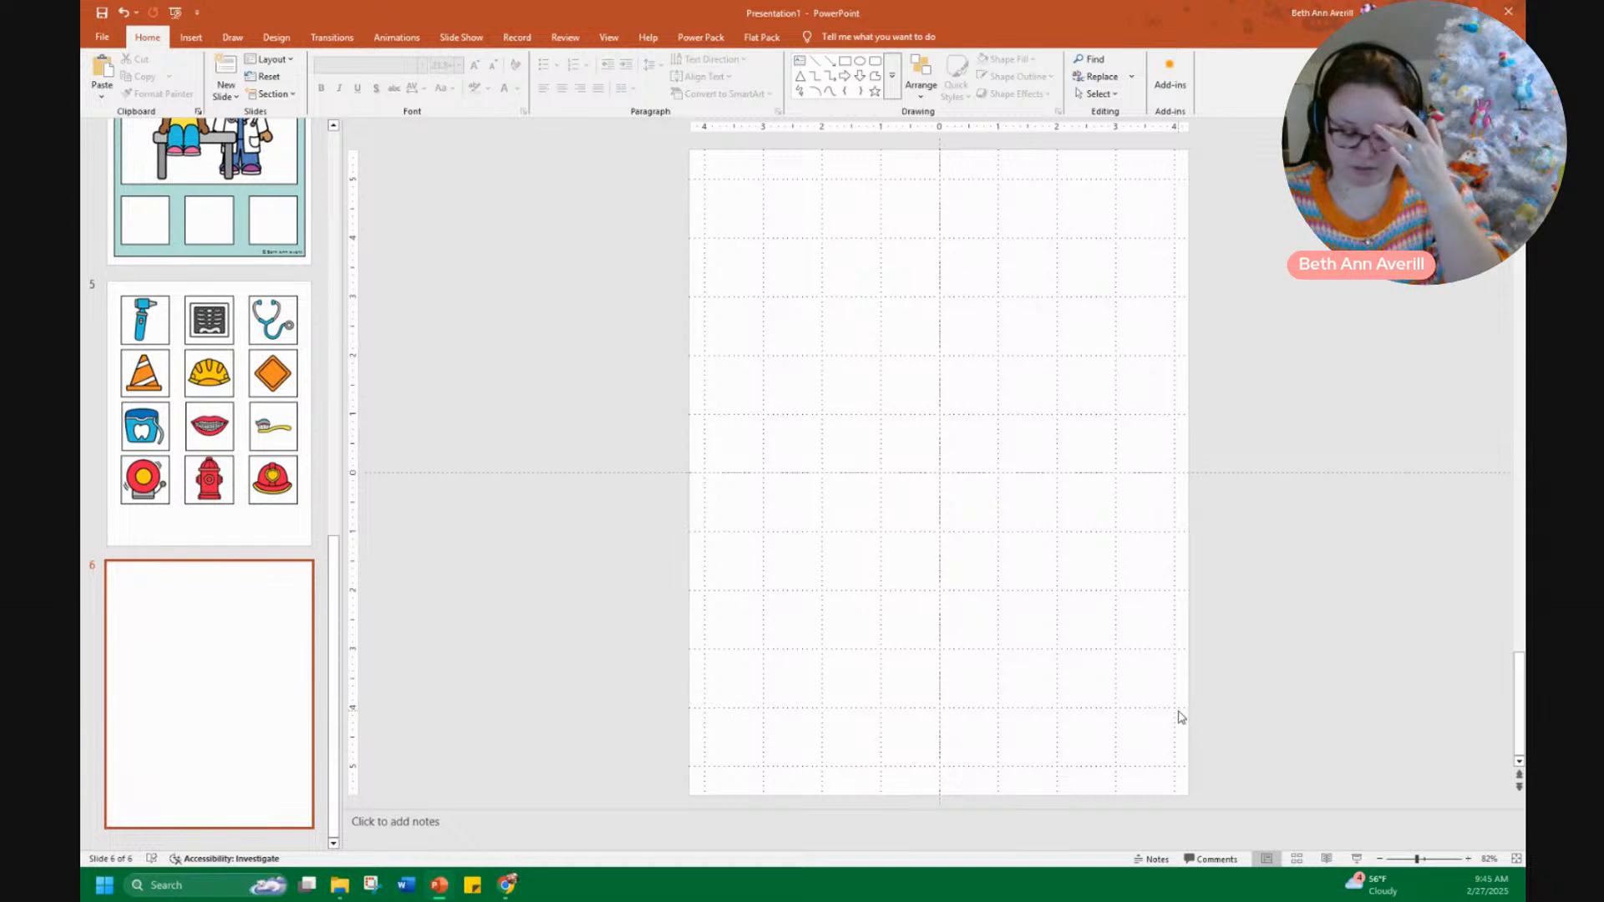
Draw a rectangle about 3.3 inches wide and 3.6 inches high in the upper-left part of the new blank slide
{"action": "left_click", "coordinate": [844, 62]}
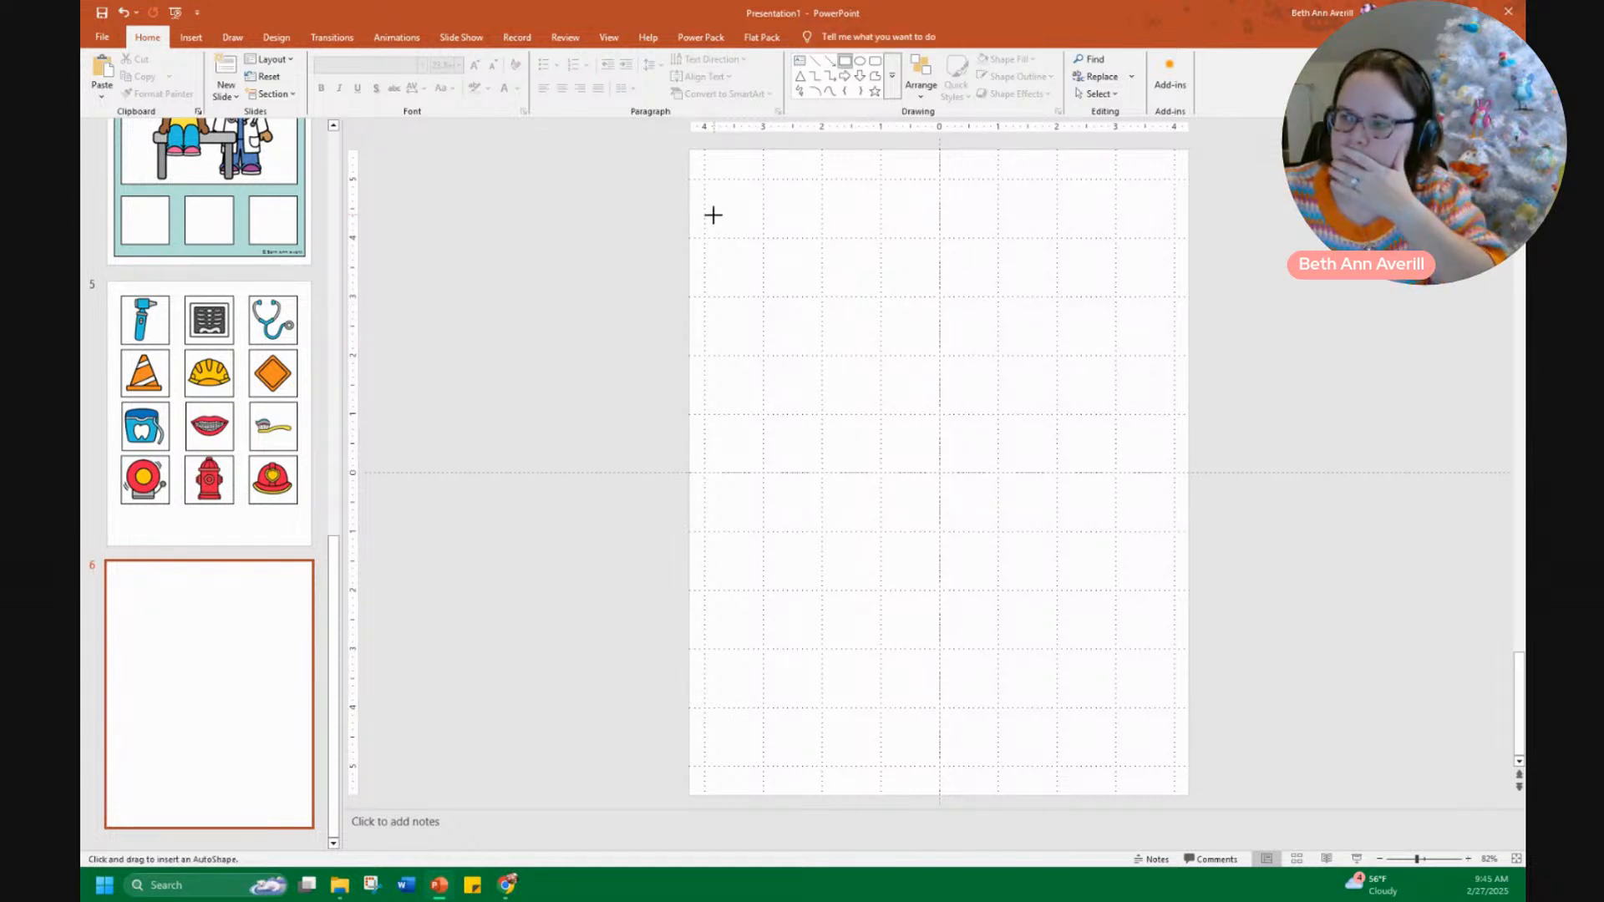
{"action": "left_click_drag", "start_coordinate": [713, 215], "coordinate": [906, 423]}
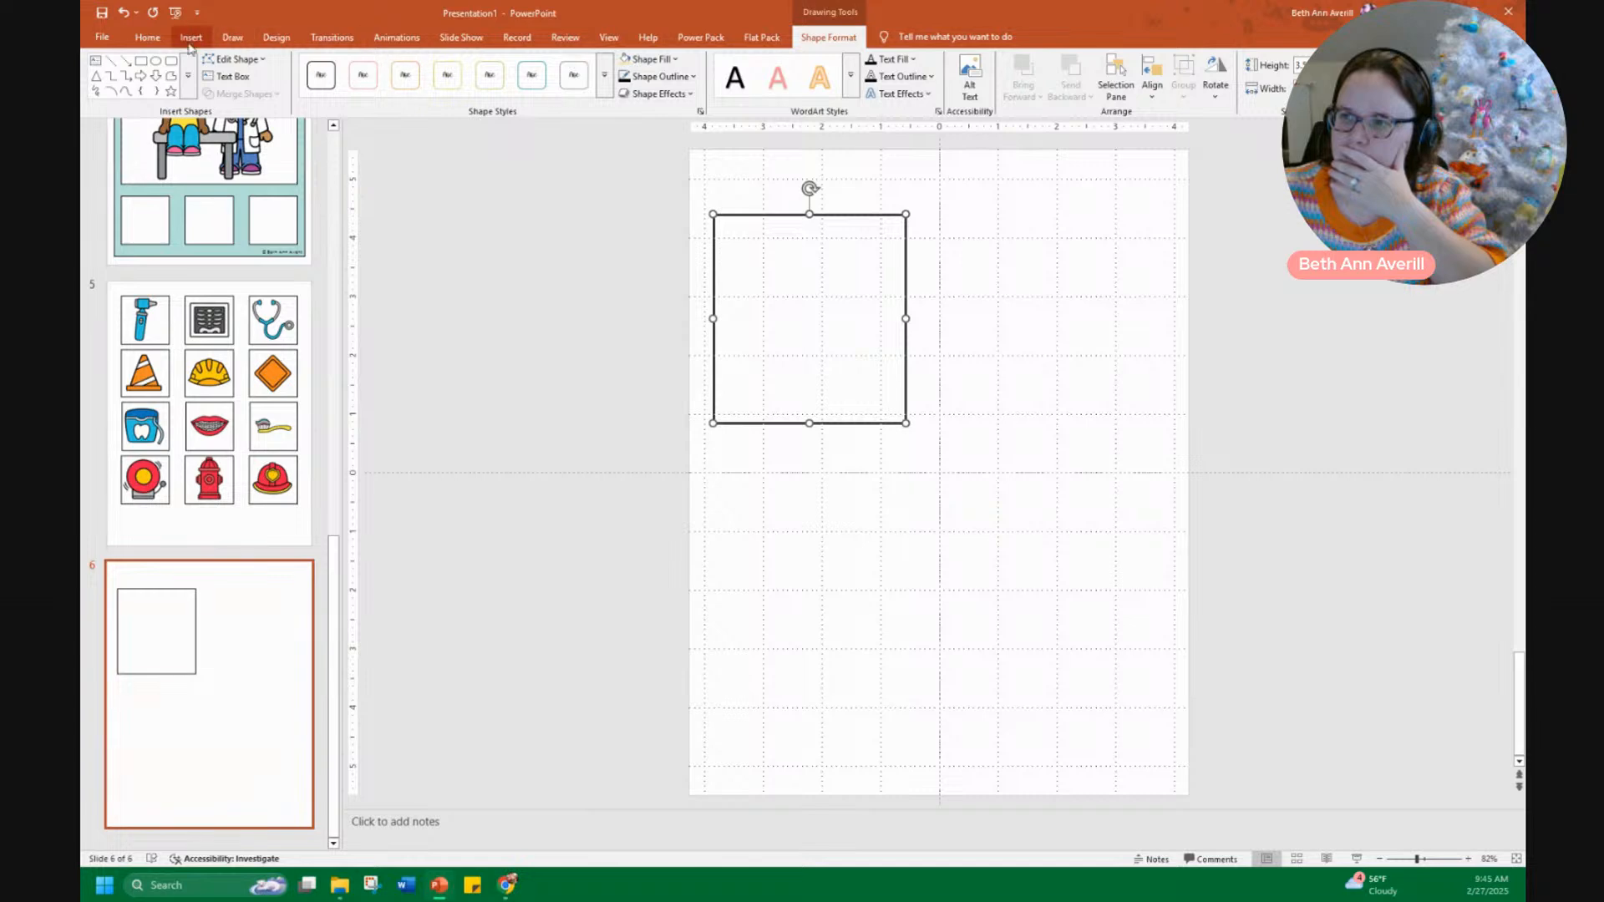
{"action": "left_click", "coordinate": [147, 37]}
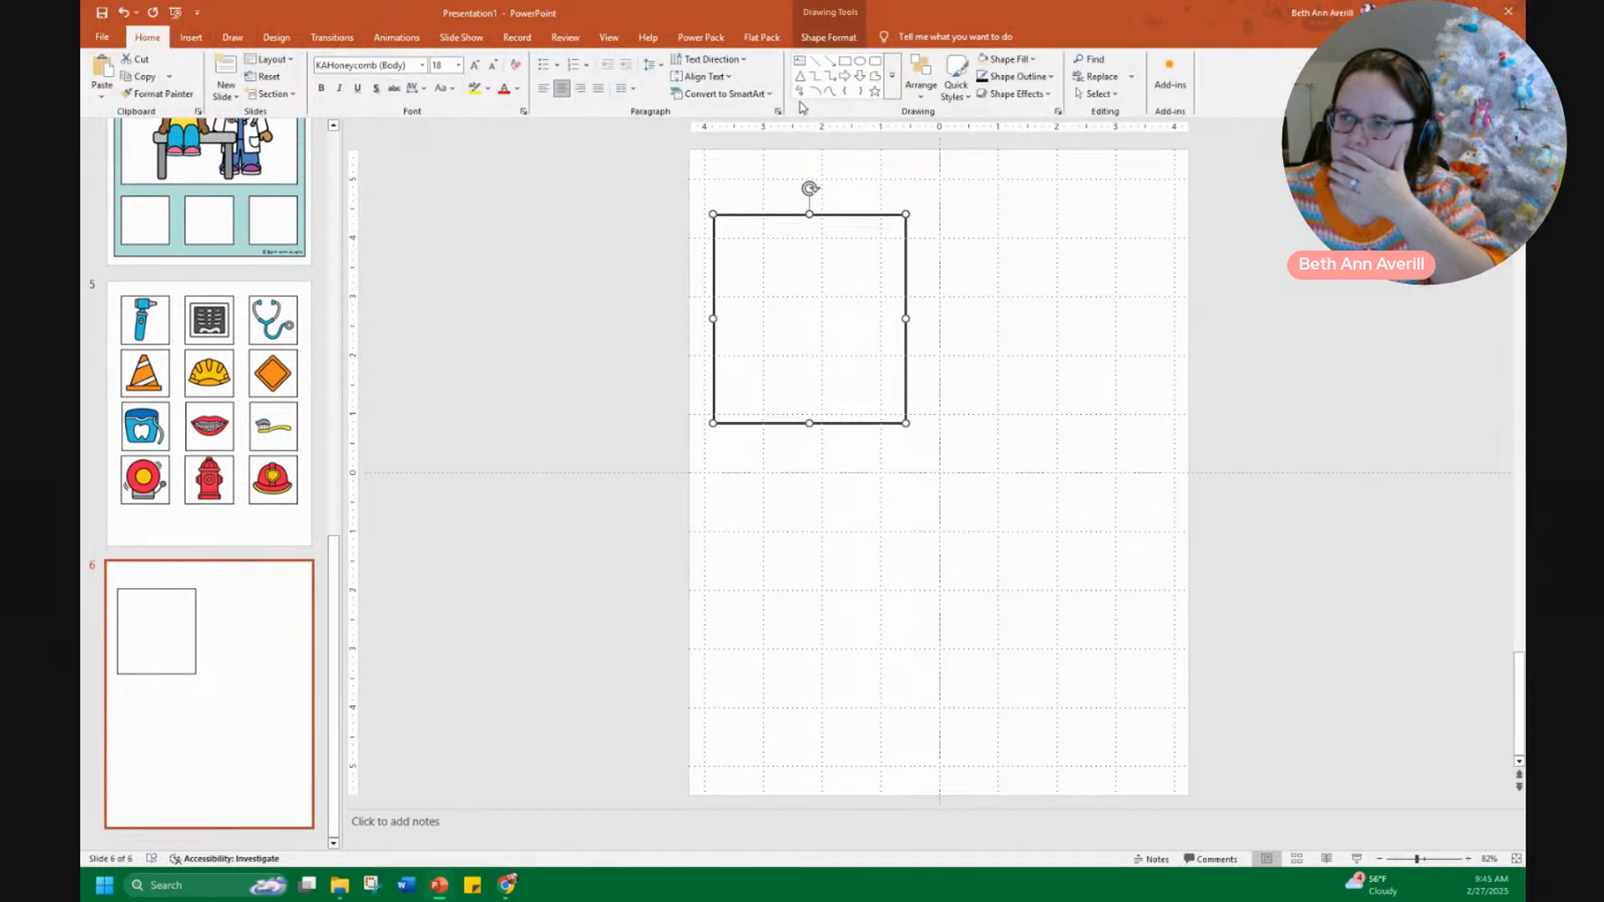
Add a text box above the rectangle with the title "Sorting Community Helpers"
{"action": "left_click", "coordinate": [804, 61]}
{"action": "left_click_drag", "start_coordinate": [832, 169], "coordinate": [996, 209]}
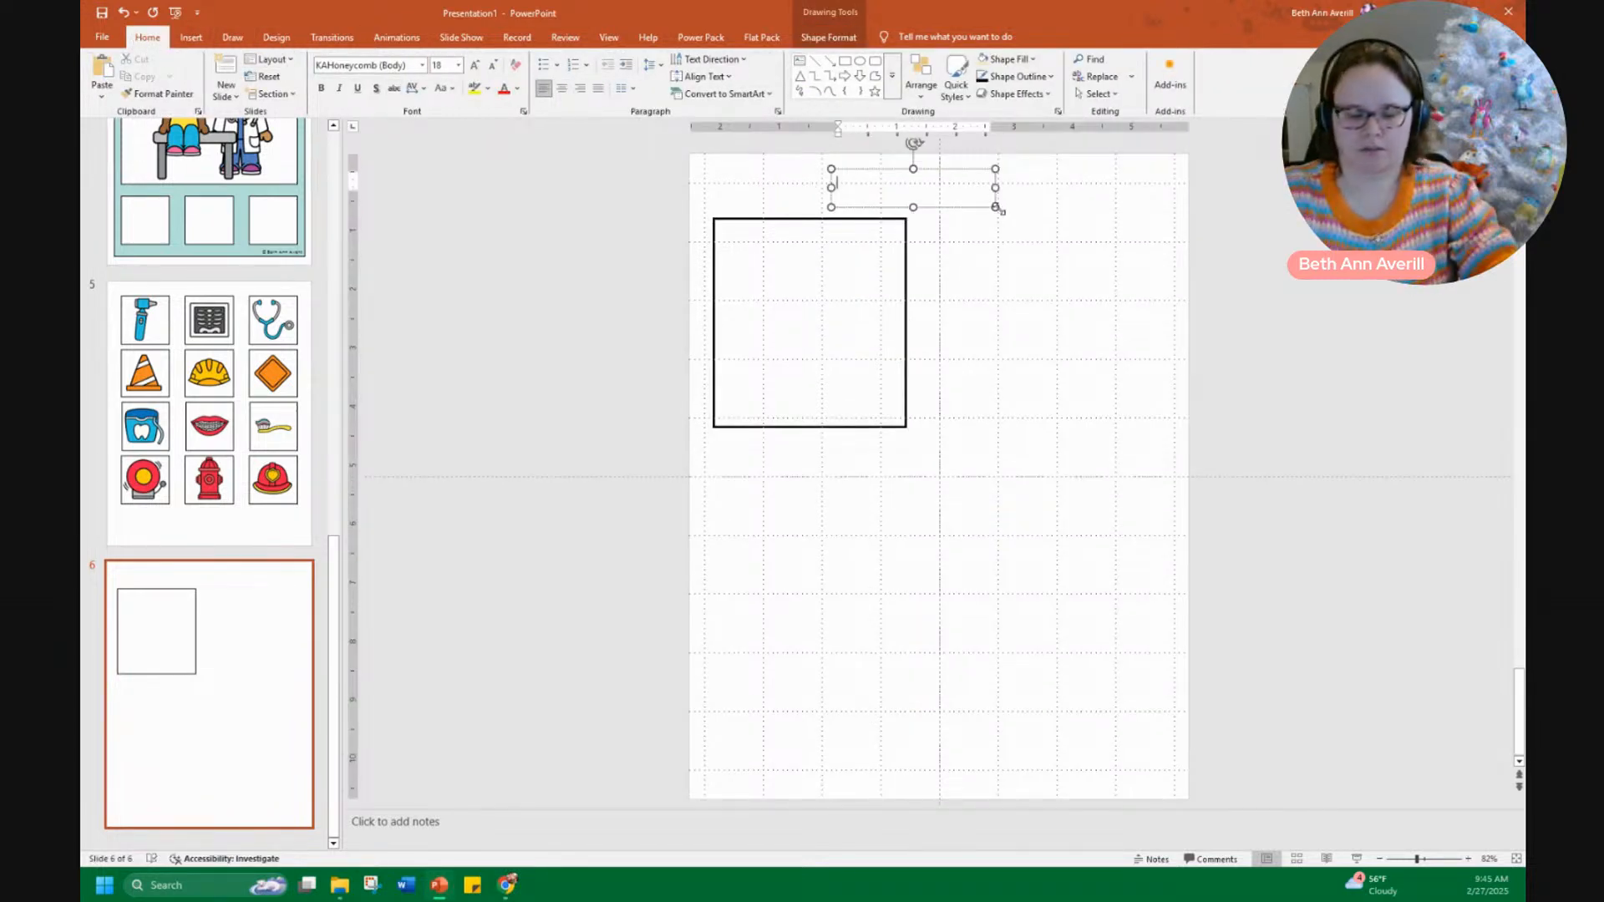
{"action": "type", "text": "Sorting"}
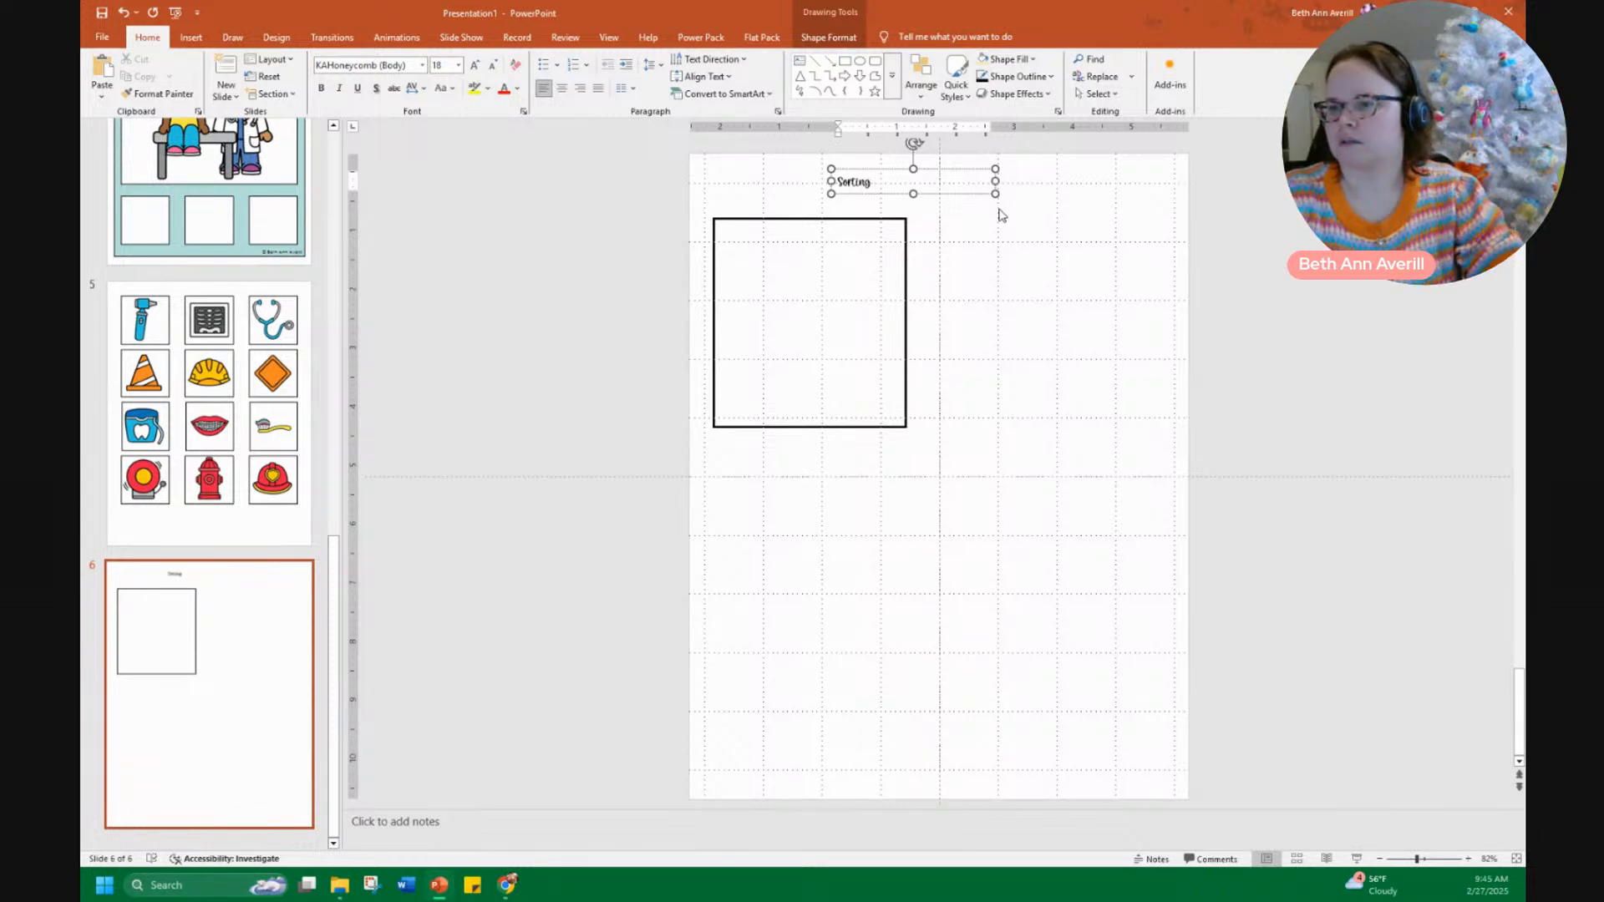
{"action": "type", "text": " Co"}
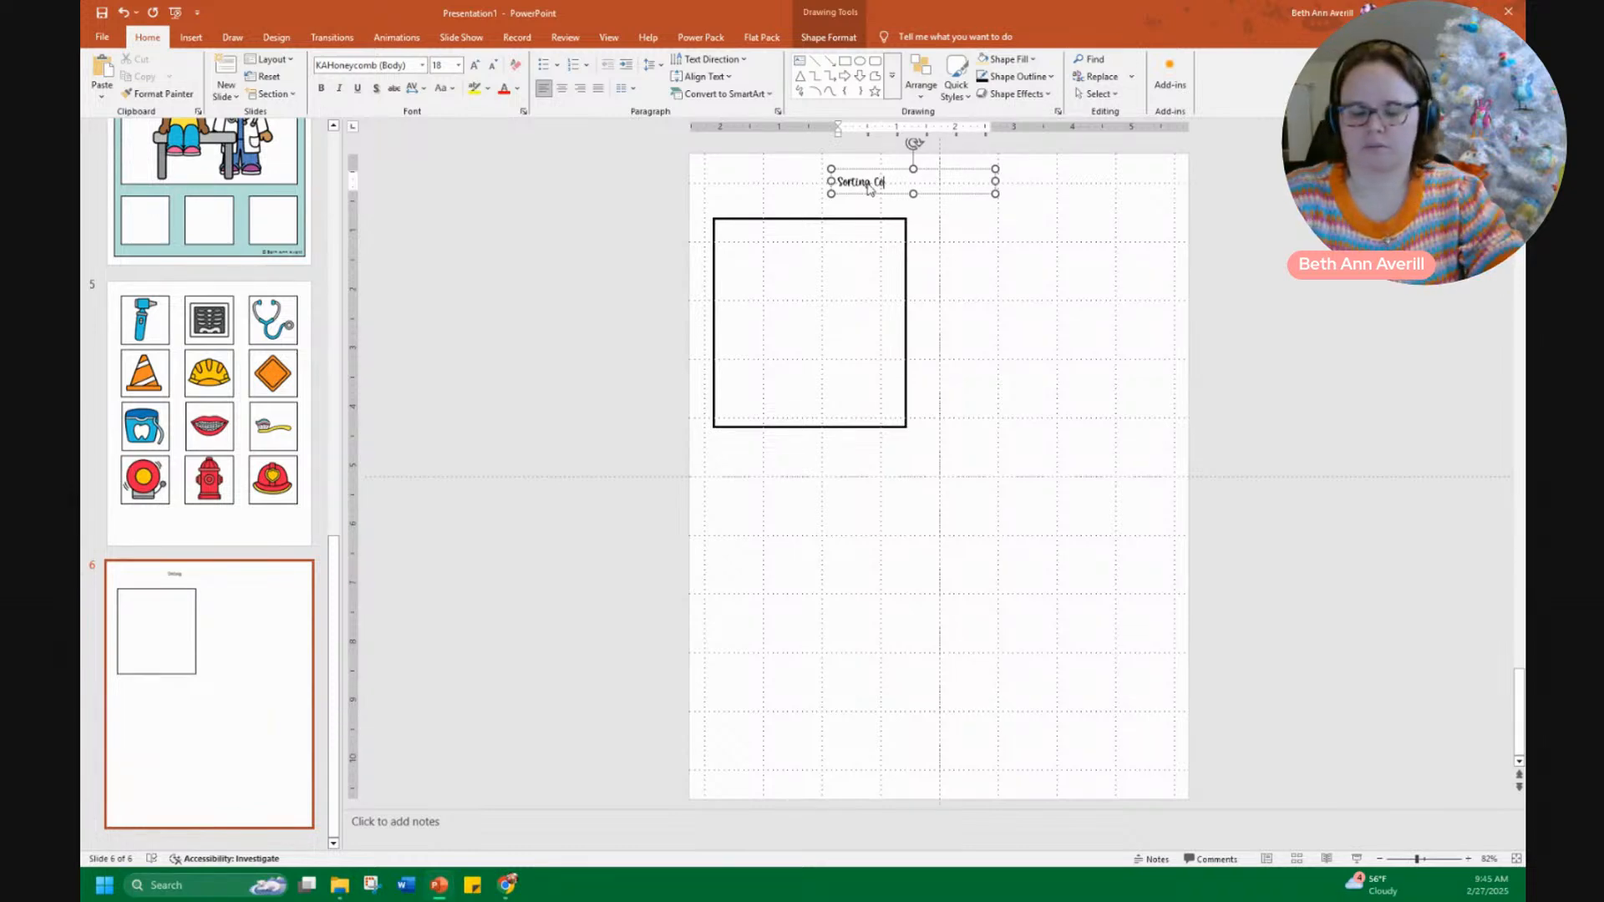
{"action": "type", "text": "mmunity Helpers"}
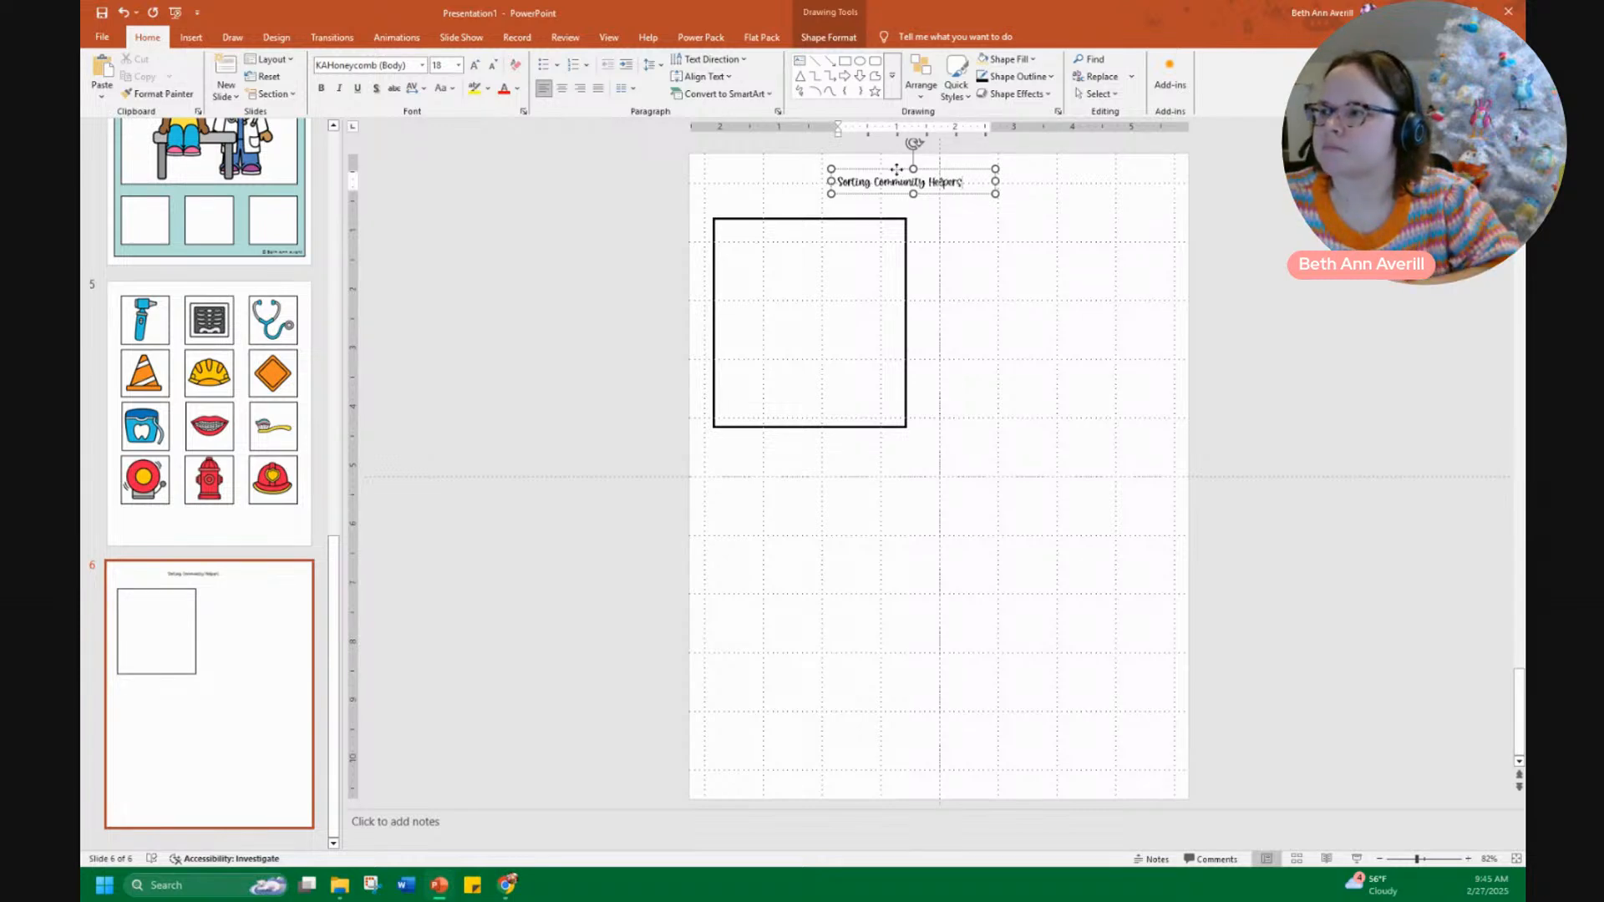
Enlarge the "Sorting Community Helpers" title to 54 pt, widen its text box to the full slide width and center the text
{"action": "left_click", "coordinate": [897, 170]}
{"action": "left_click", "coordinate": [473, 66]}
{"action": "left_click", "coordinate": [473, 67]}
{"action": "left_click", "coordinate": [473, 67]}
{"action": "left_click", "coordinate": [473, 67]}
{"action": "left_click", "coordinate": [473, 67]}
{"action": "left_click", "coordinate": [473, 66]}
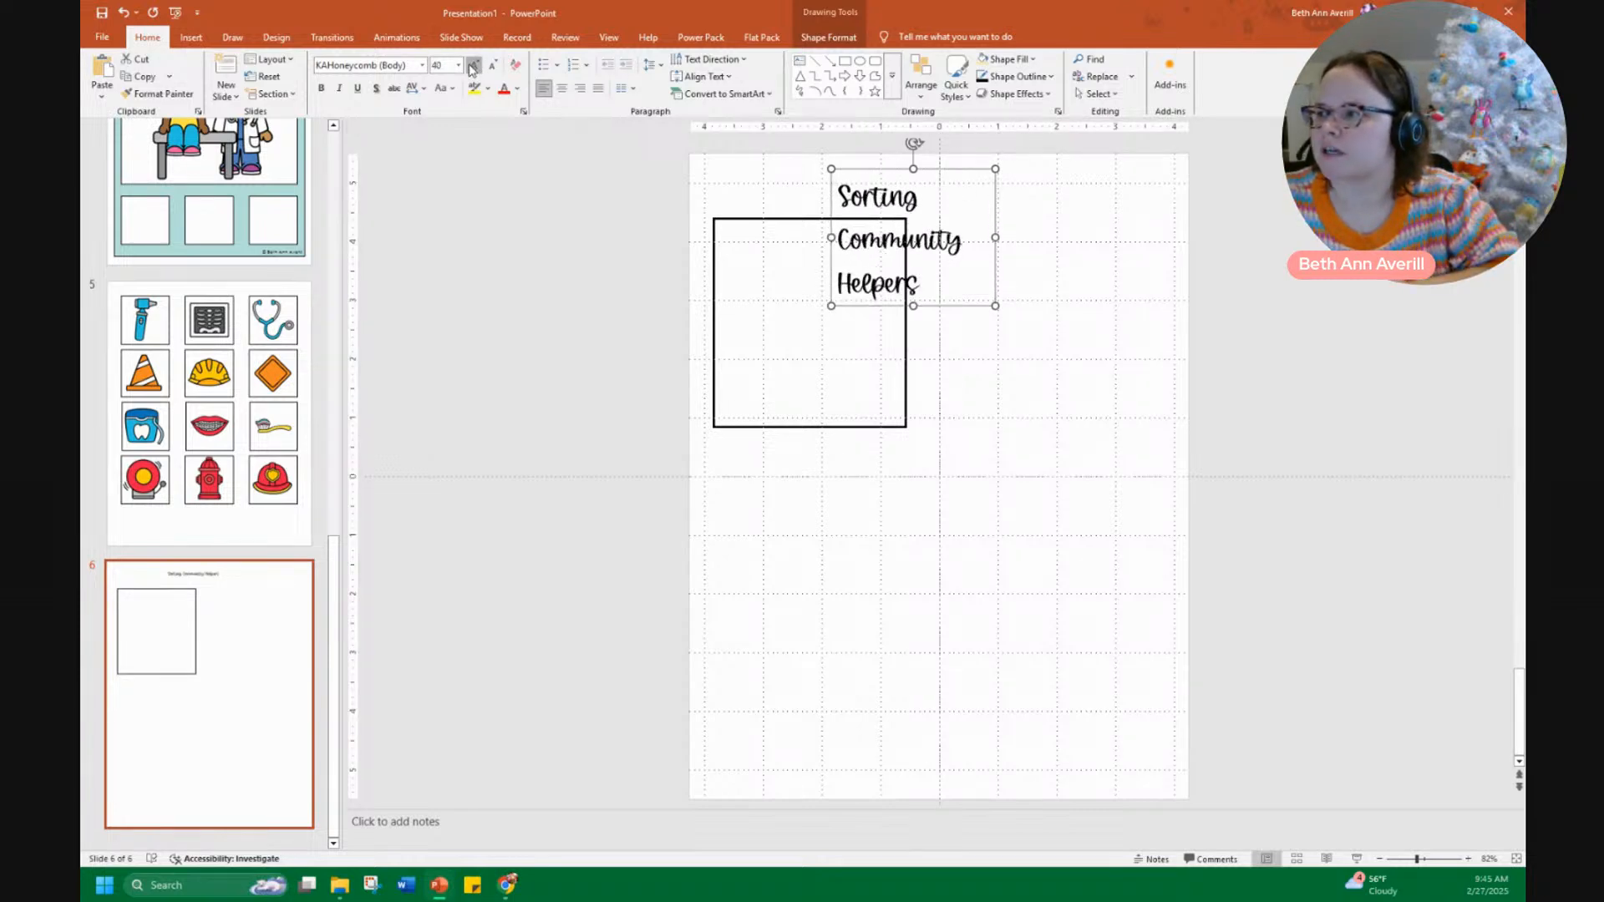
{"action": "left_click", "coordinate": [472, 67]}
{"action": "left_click", "coordinate": [473, 66]}
{"action": "left_click", "coordinate": [472, 66]}
{"action": "left_click_drag", "start_coordinate": [829, 252], "coordinate": [690, 252]}
{"action": "left_click_drag", "start_coordinate": [994, 225], "coordinate": [1187, 202]}
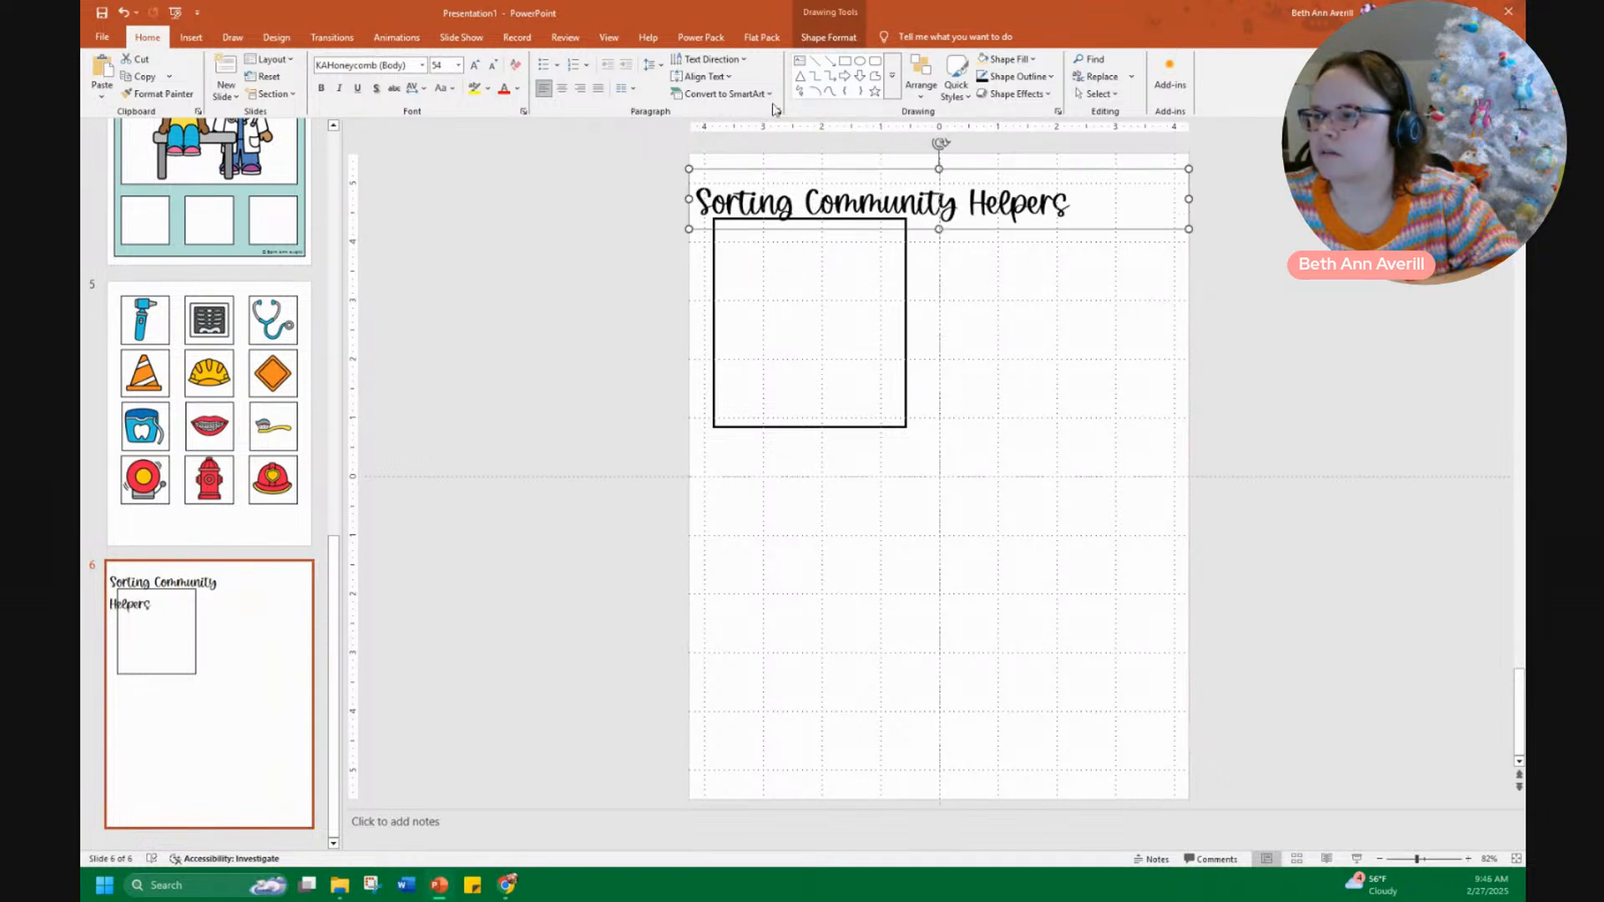
{"action": "left_click", "coordinate": [561, 88]}
Move the rectangle below the title and reshape it into a column about 2.6 inches wide and 9 inches high
{"action": "mouse_move", "coordinate": [802, 323]}
{"action": "left_mouse_down"}
{"action": "mouse_move", "coordinate": [780, 354]}
{"action": "mouse_move", "coordinate": [788, 341]}
{"action": "left_mouse_up"}
{"action": "left_click_drag", "start_coordinate": [895, 341], "coordinate": [854, 340]}
{"action": "left_click_drag", "start_coordinate": [778, 445], "coordinate": [772, 769]}
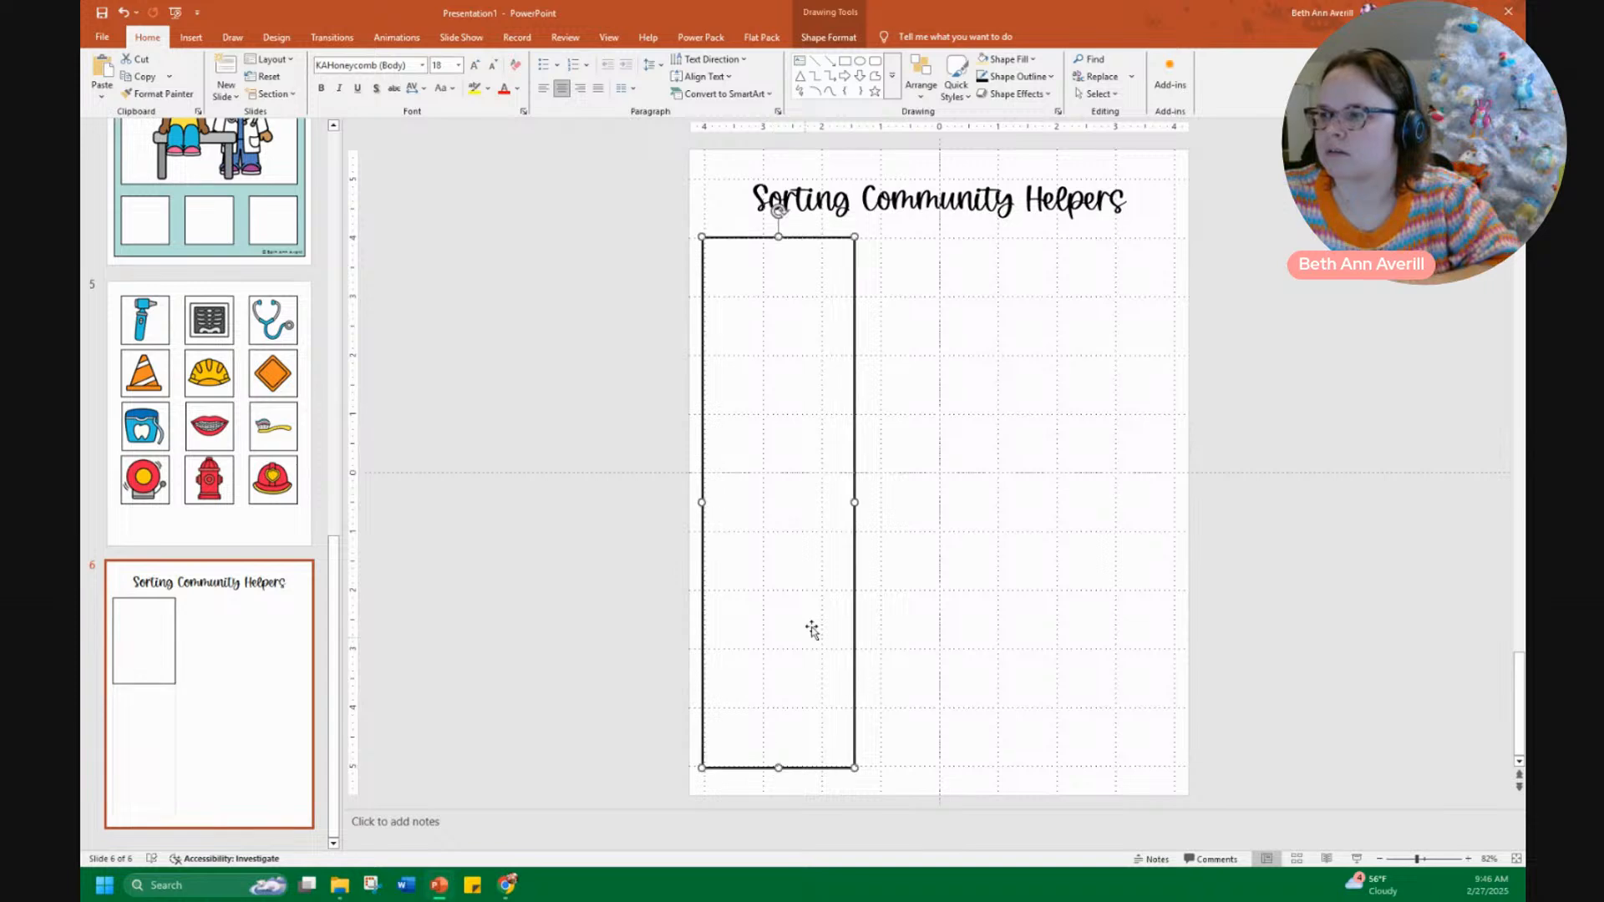
Duplicate the tall column twice and place the copies beside it to make three columns across the slide
{"action": "key", "text": "ctrl+d"}
{"action": "left_click_drag", "start_coordinate": [845, 493], "coordinate": [995, 487]}
{"action": "key", "text": "ctrl+d"}
{"action": "left_click_drag", "start_coordinate": [1145, 462], "coordinate": [1114, 454]}
Distribute the three column rectangles horizontally so the gaps between them are equal
{"action": "left_click", "coordinate": [784, 466], "text": "shift"}
{"action": "left_click", "coordinate": [941, 465], "text": "shift"}
{"action": "left_click", "coordinate": [1056, 448], "text": "shift"}
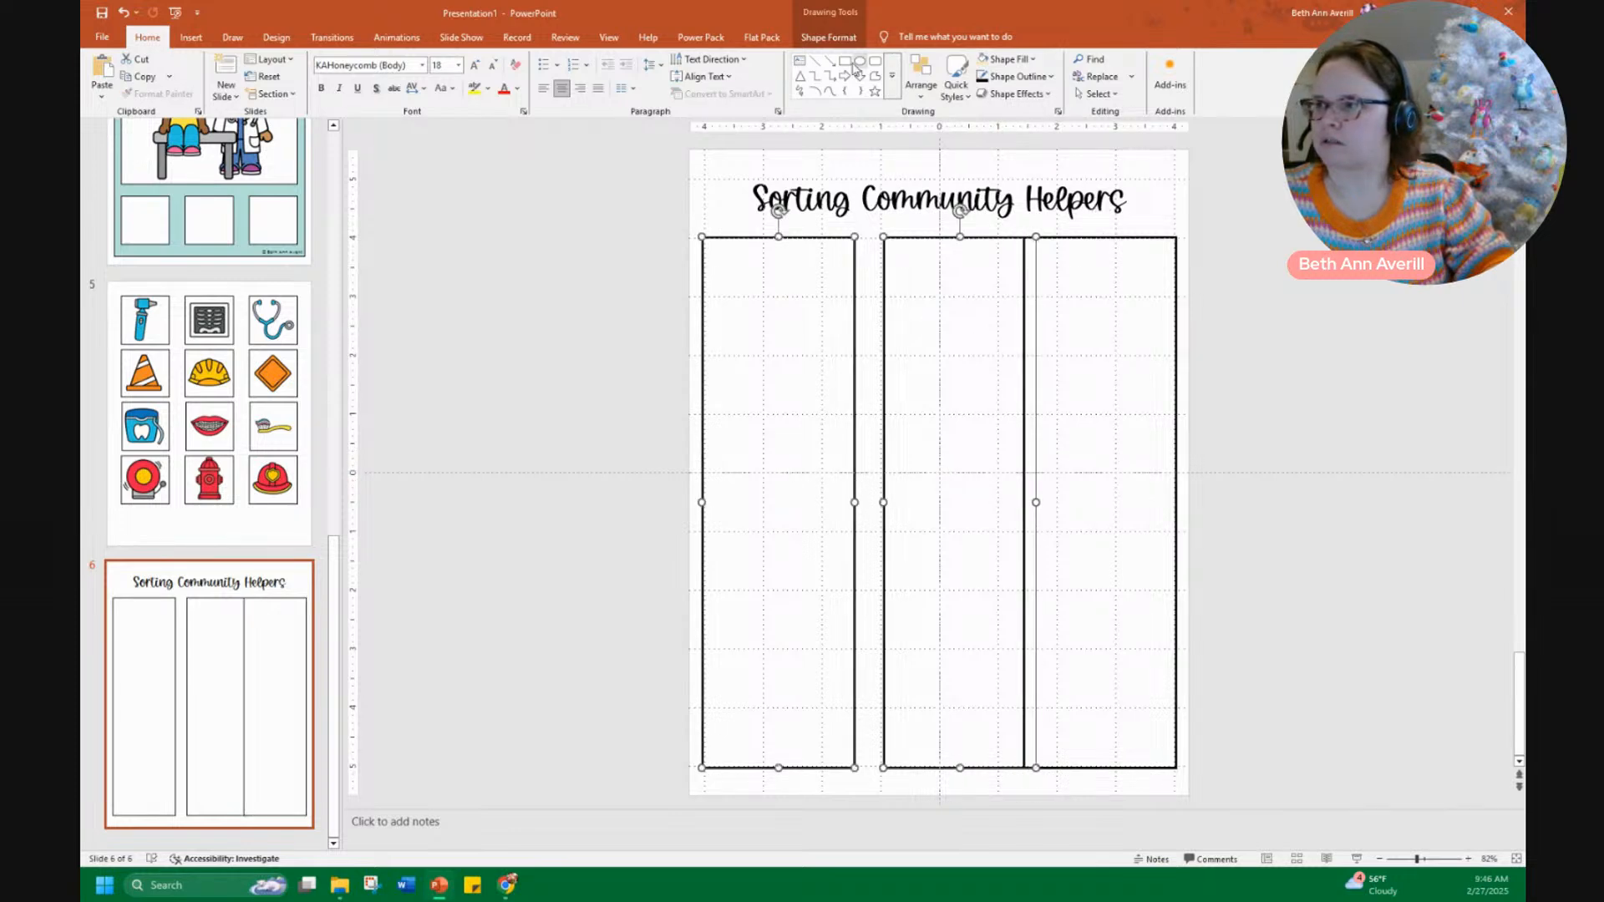
{"action": "left_click", "coordinate": [907, 92]}
{"action": "mouse_move", "coordinate": [994, 294]}
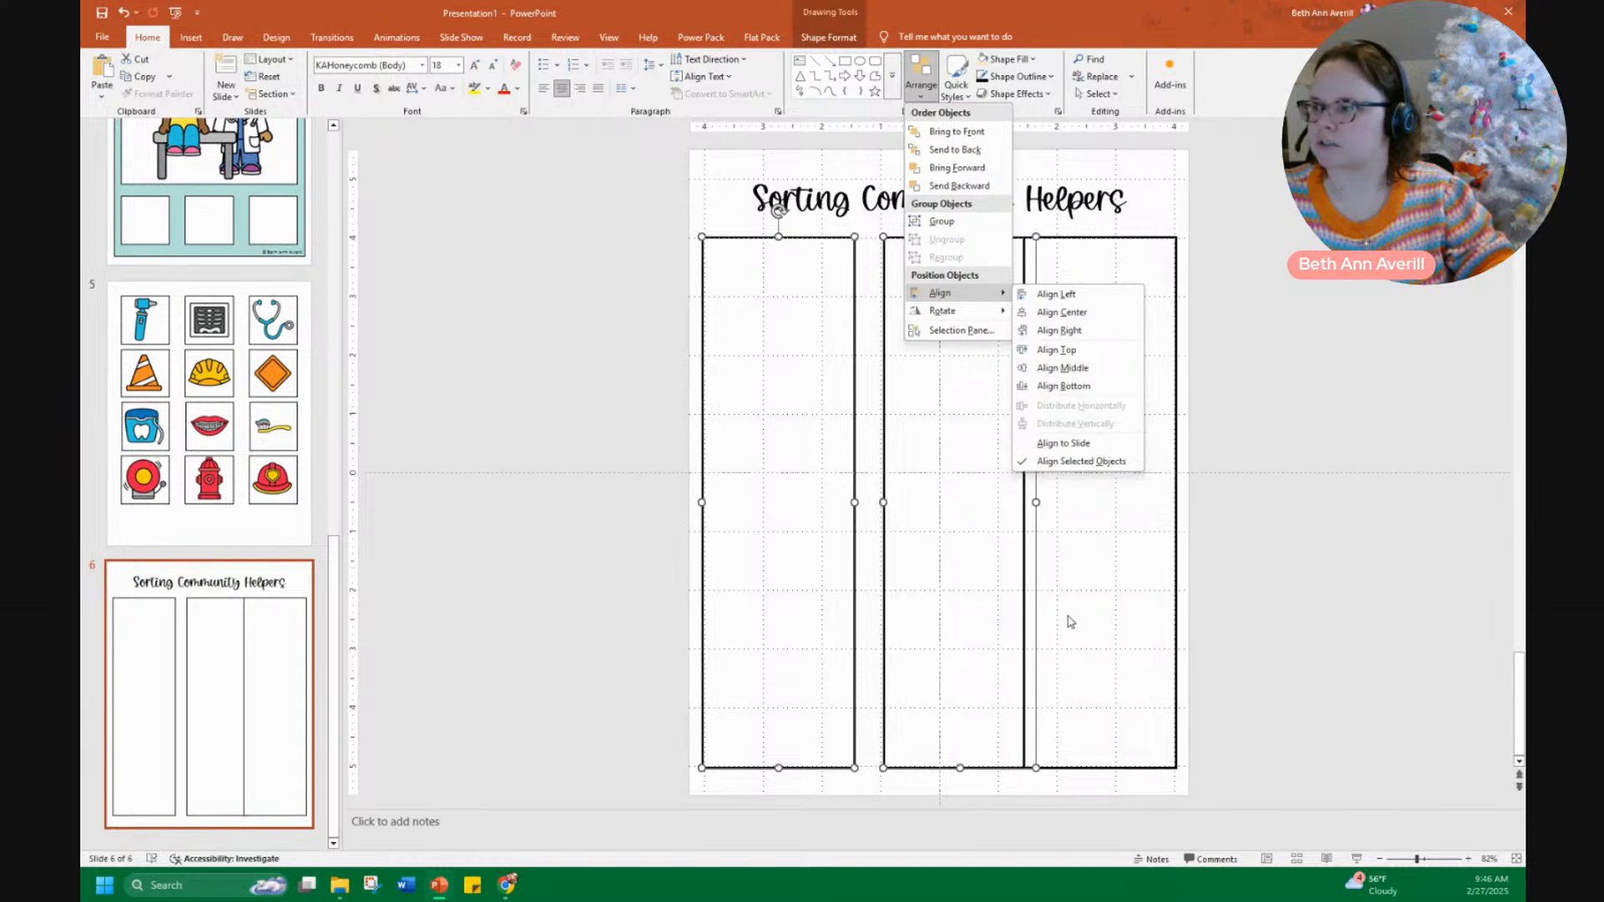
{"action": "left_click", "coordinate": [1125, 659], "text": "shift"}
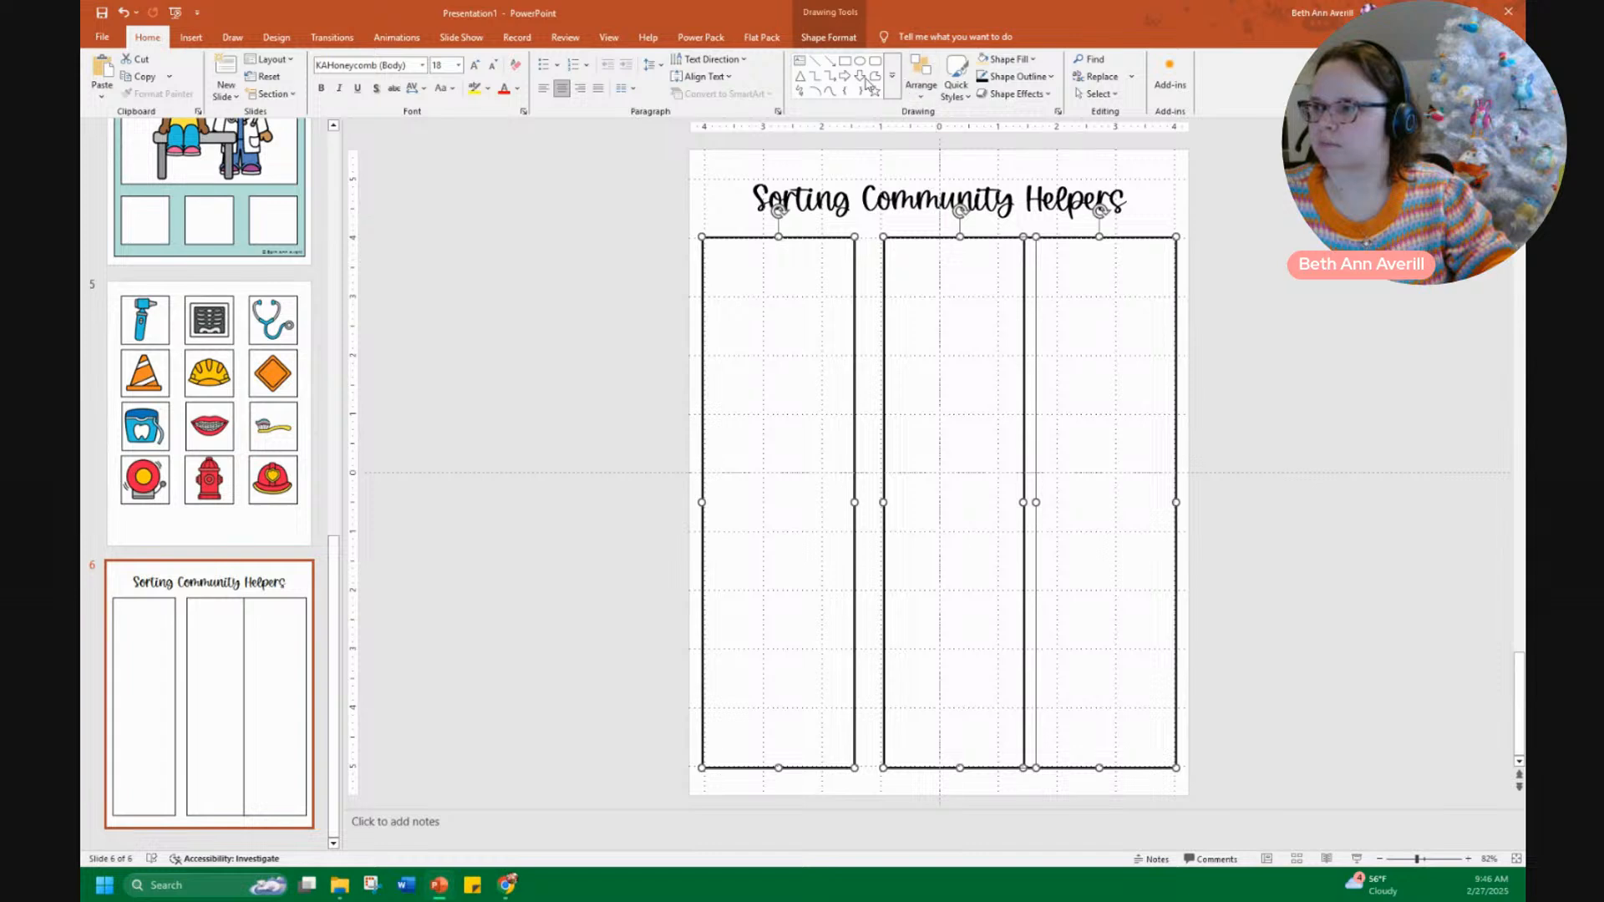
{"action": "left_click", "coordinate": [921, 84]}
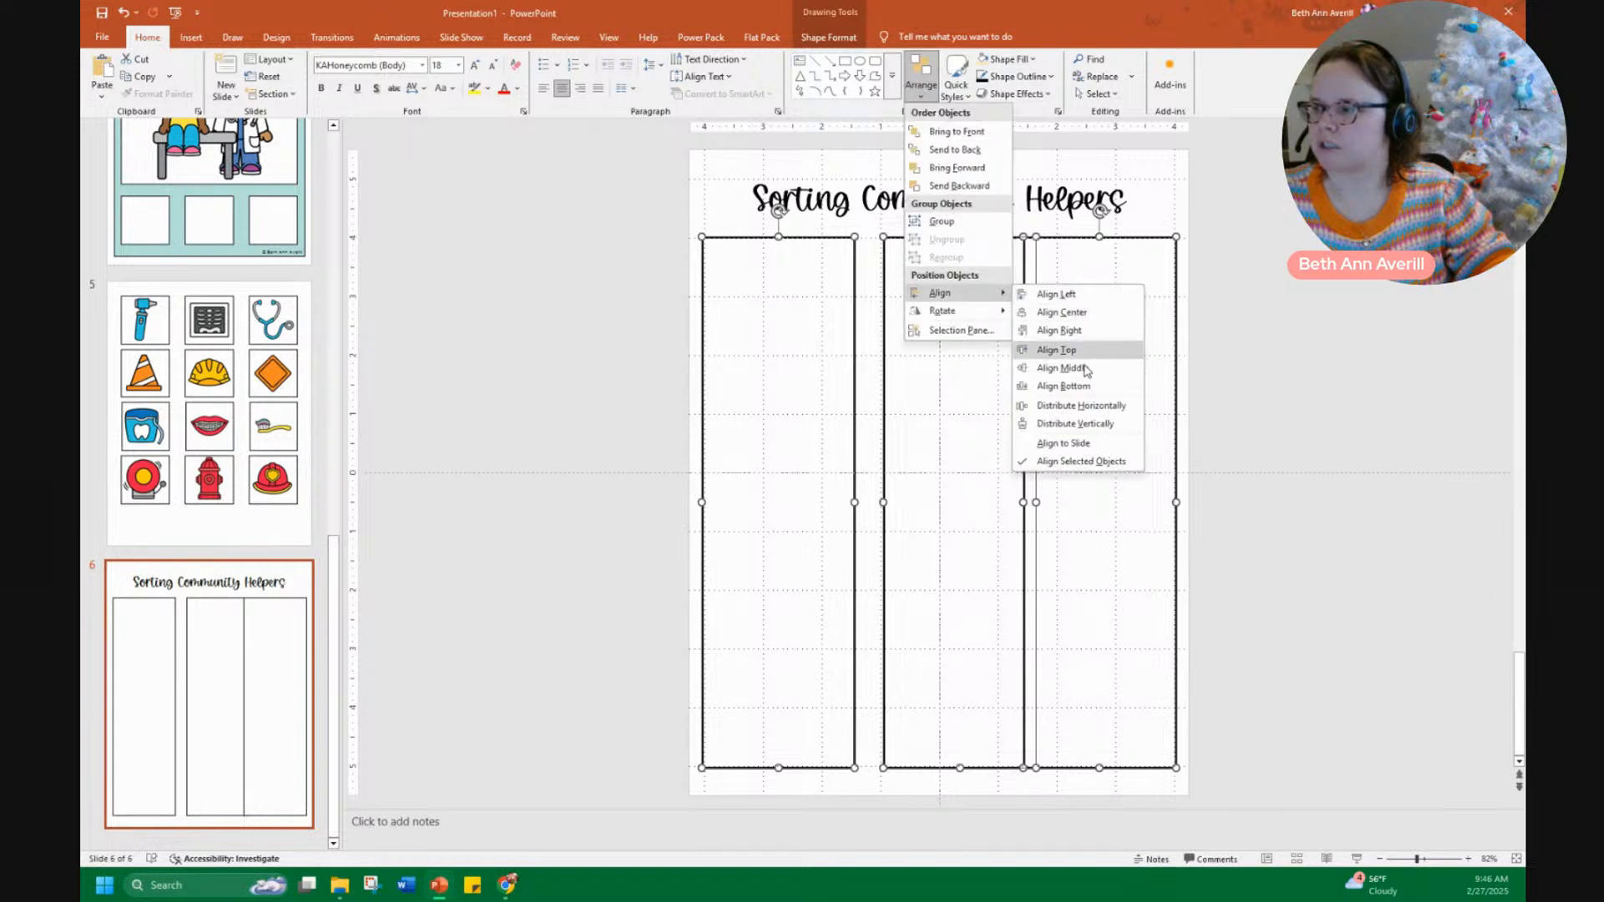
{"action": "left_click", "coordinate": [1086, 407]}
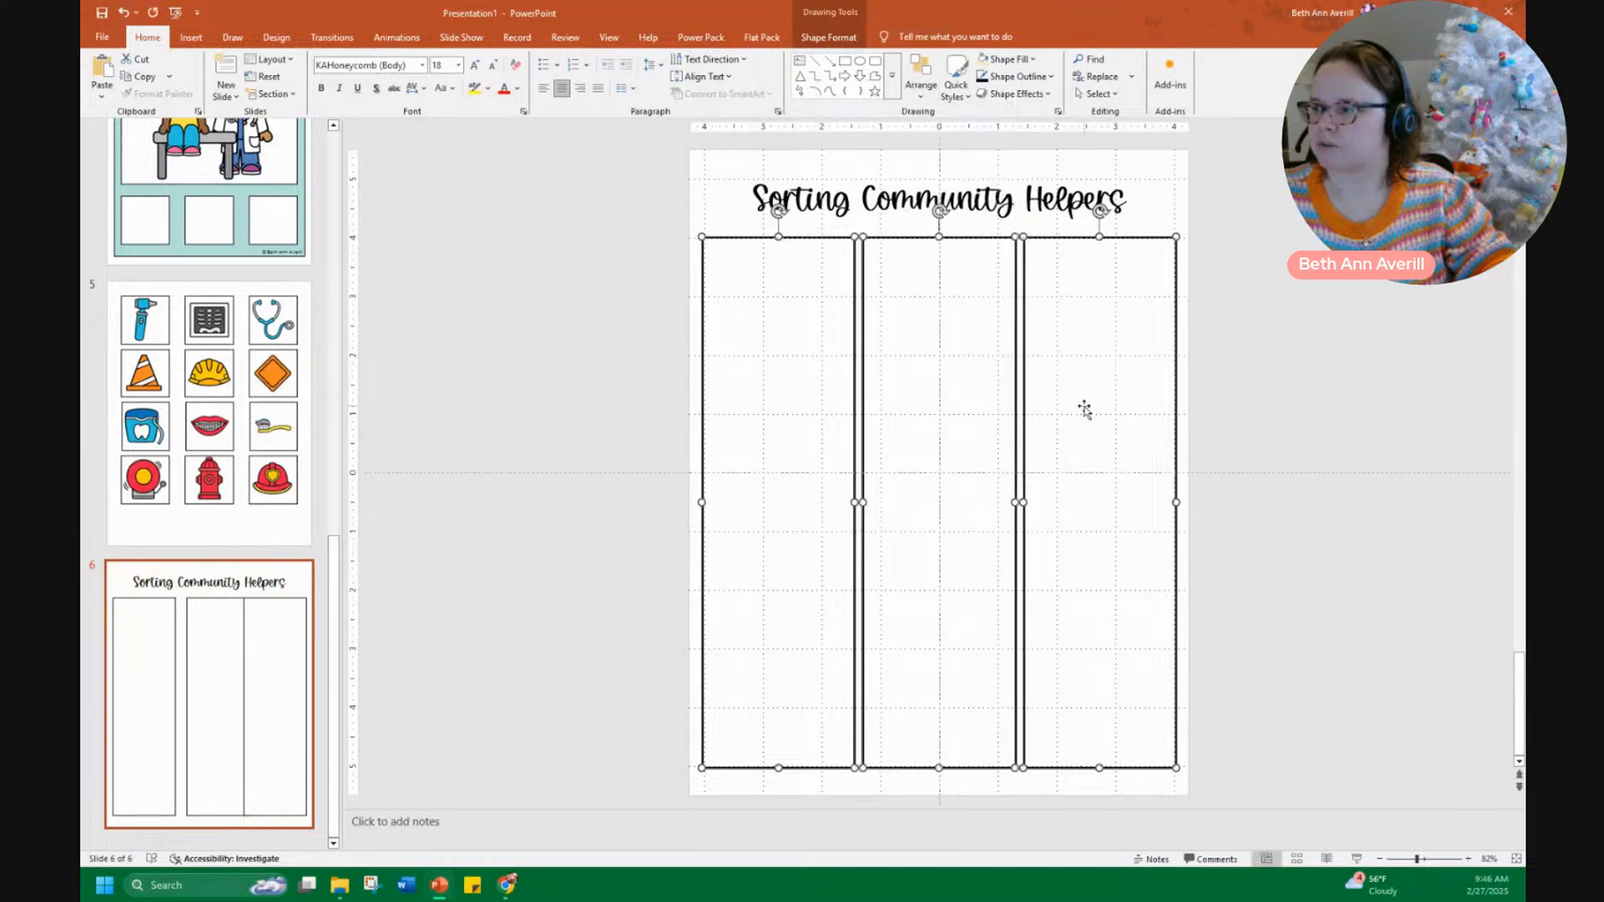
{"action": "left_click", "coordinate": [1245, 349]}
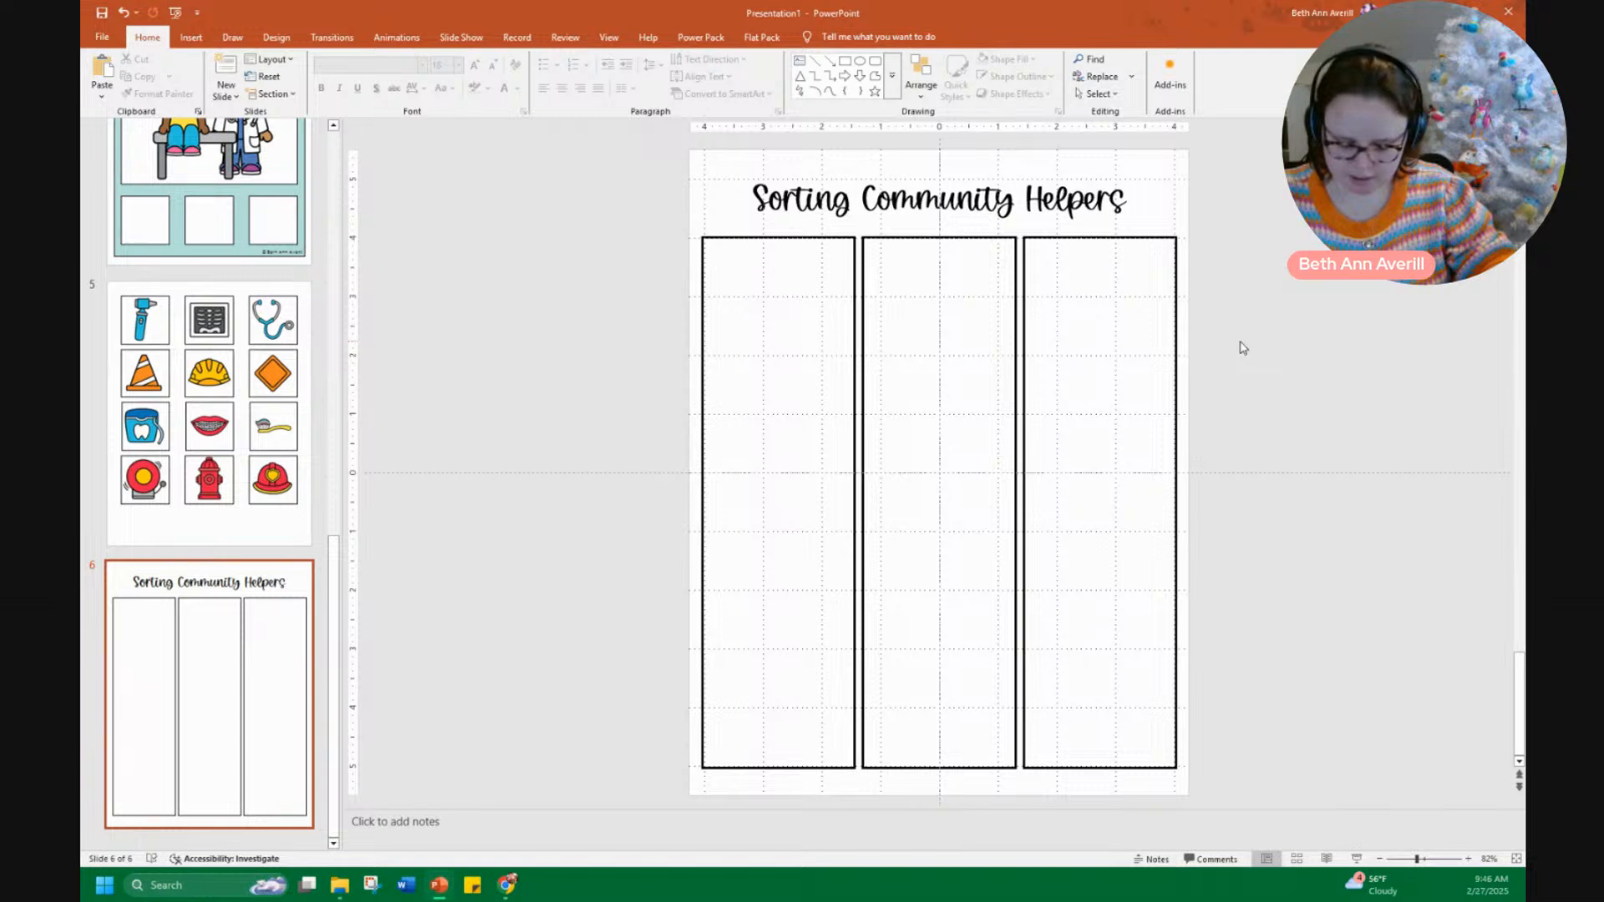
Copy the "Doctor" title text box from the Doctor slide onto the Sorting Community Helpers slide
{"action": "left_click", "coordinate": [862, 206]}
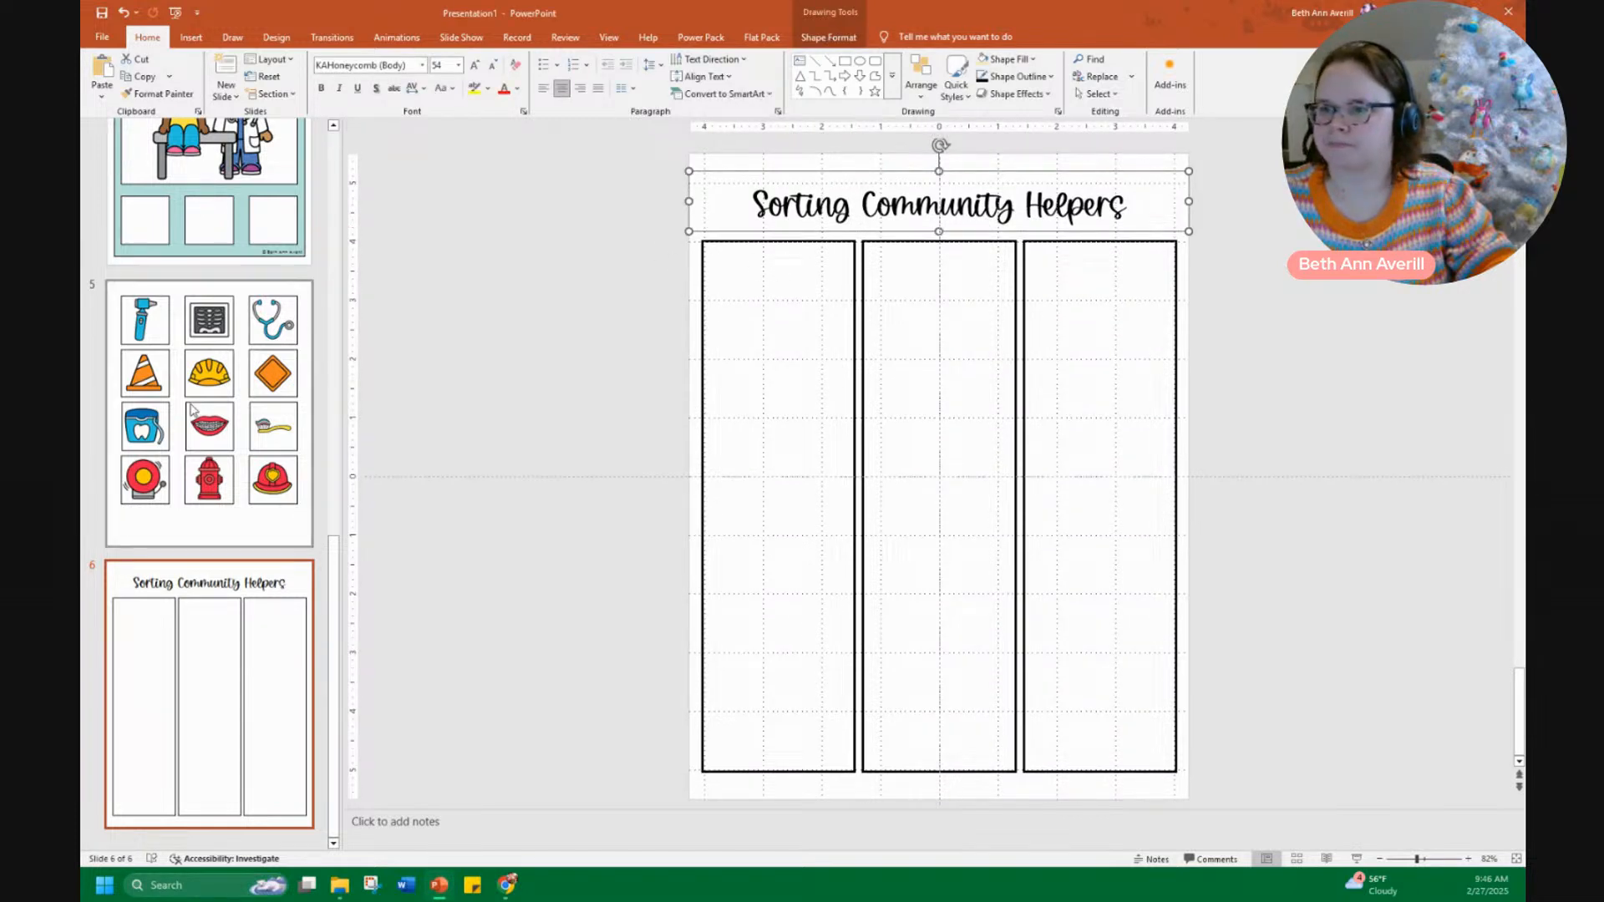
{"action": "left_click", "coordinate": [301, 407]}
{"action": "scroll", "coordinate": [326, 406], "scroll_direction": "up", "scroll_amount": 3}
{"action": "scroll", "coordinate": [329, 407], "scroll_direction": "up", "scroll_amount": 2}
{"action": "left_click", "coordinate": [217, 601]}
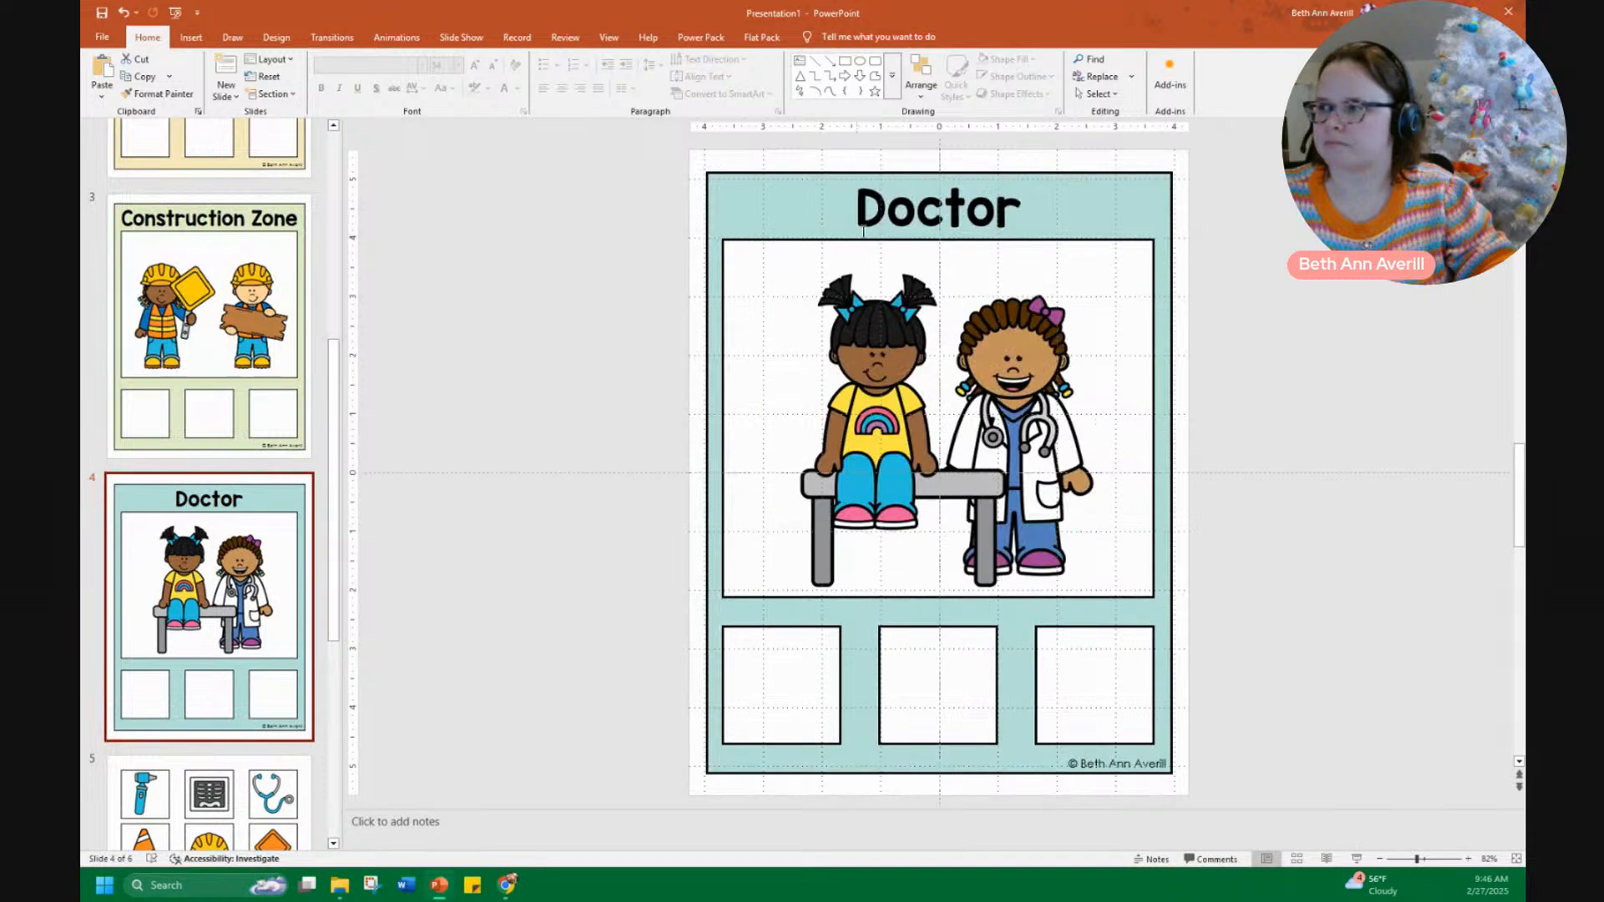
{"action": "left_click", "coordinate": [854, 185]}
{"action": "left_click", "coordinate": [853, 185]}
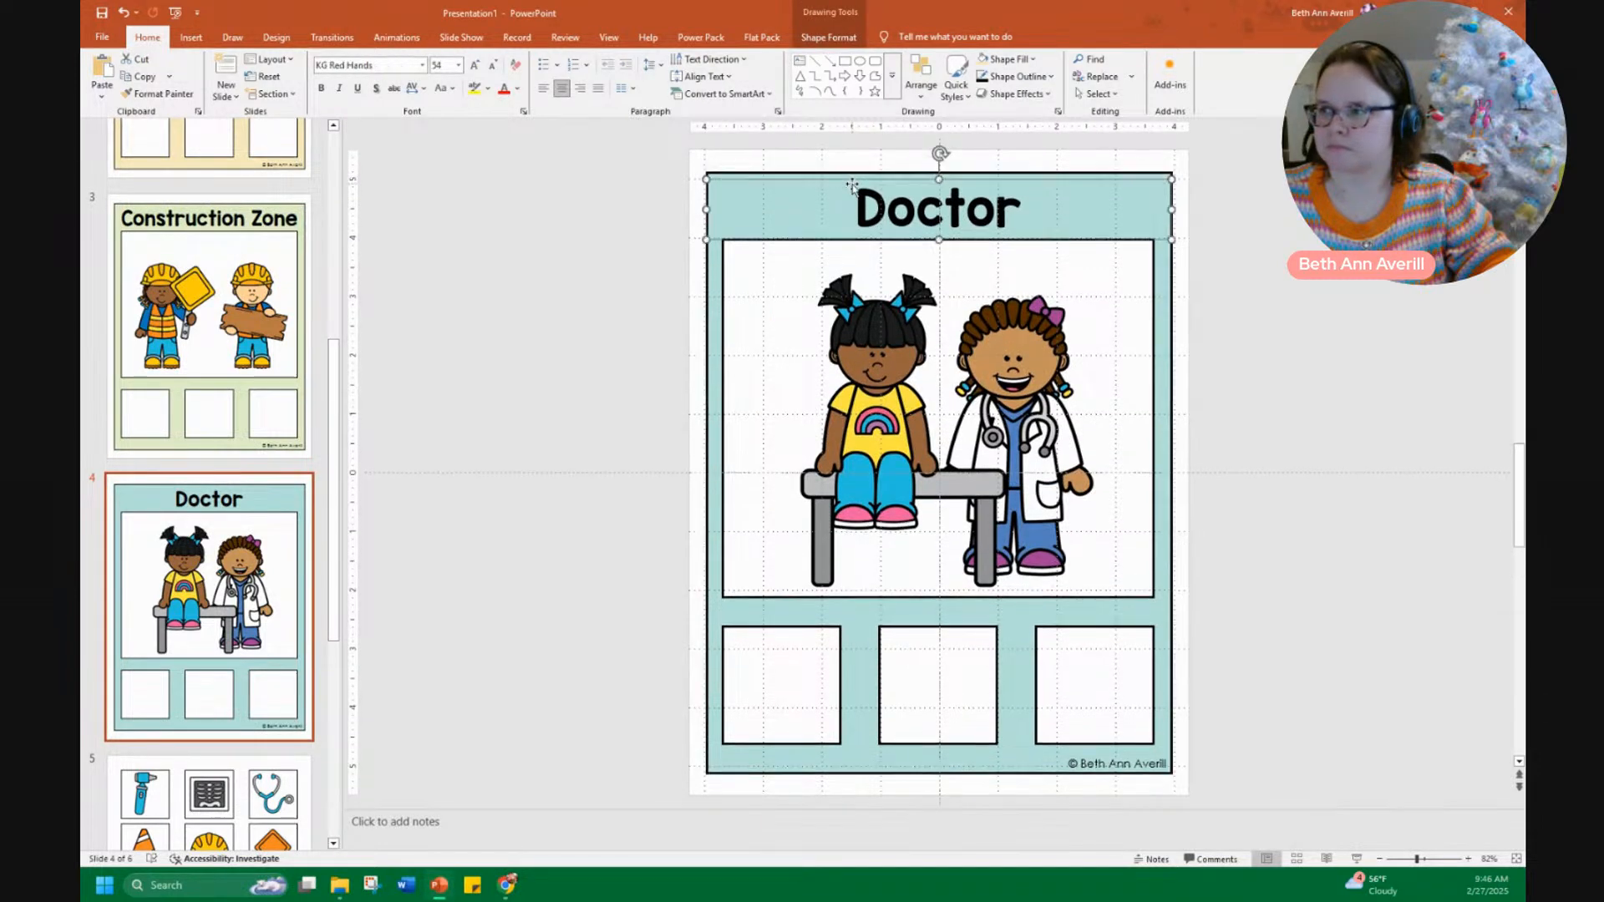
{"action": "scroll", "coordinate": [251, 585], "scroll_direction": "down", "scroll_amount": 5}
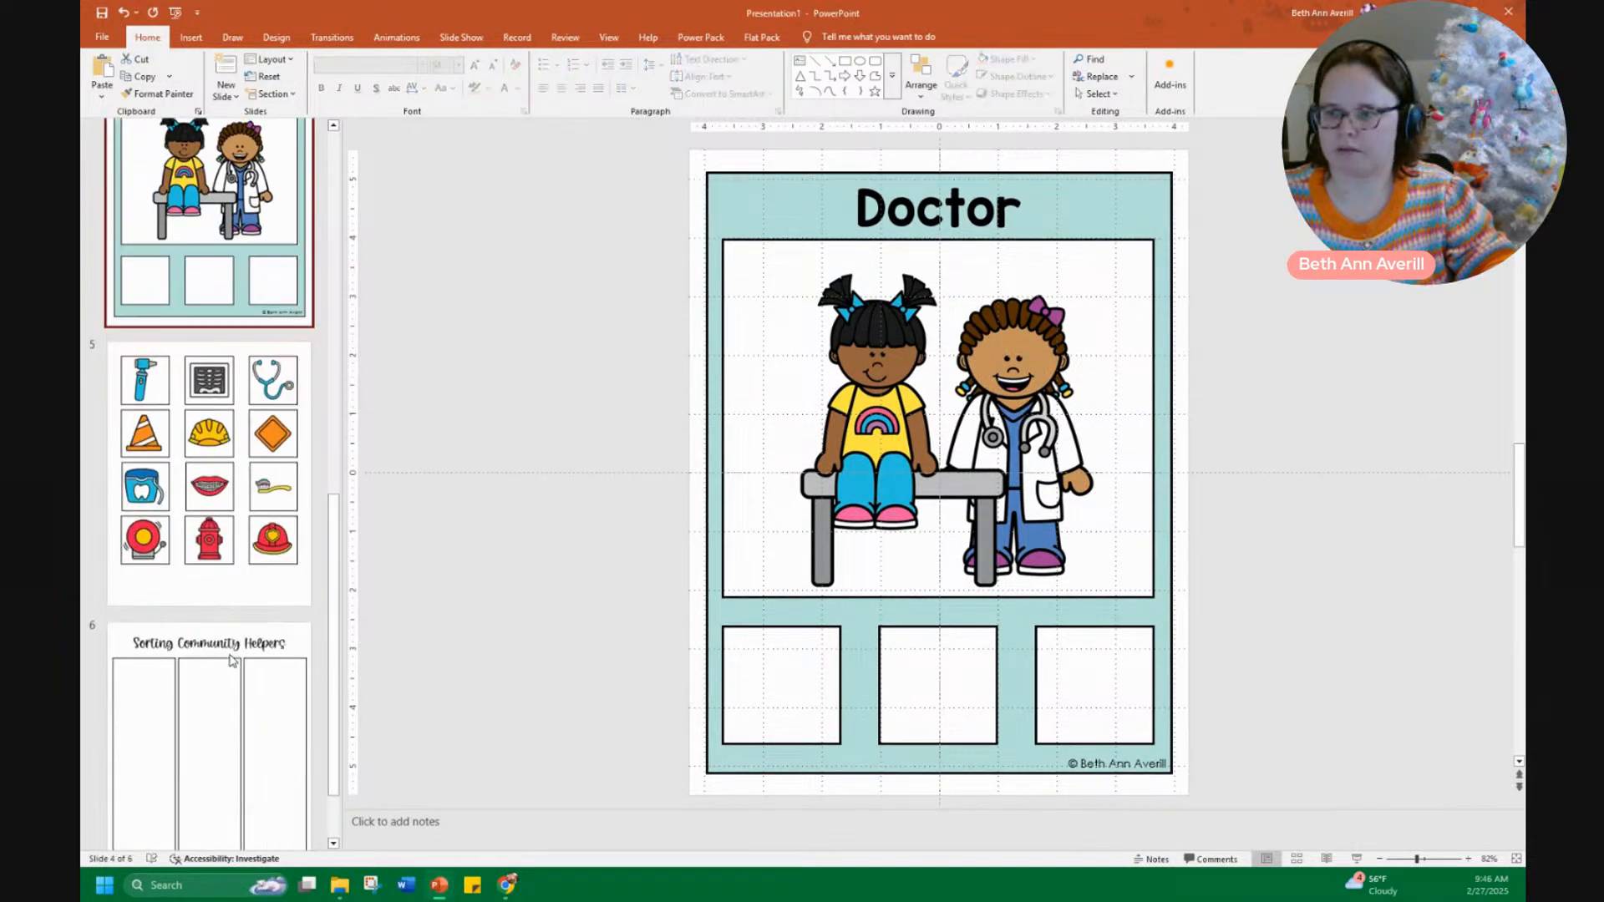
{"action": "left_click", "coordinate": [233, 626]}
{"action": "key", "text": "ctrl+v"}
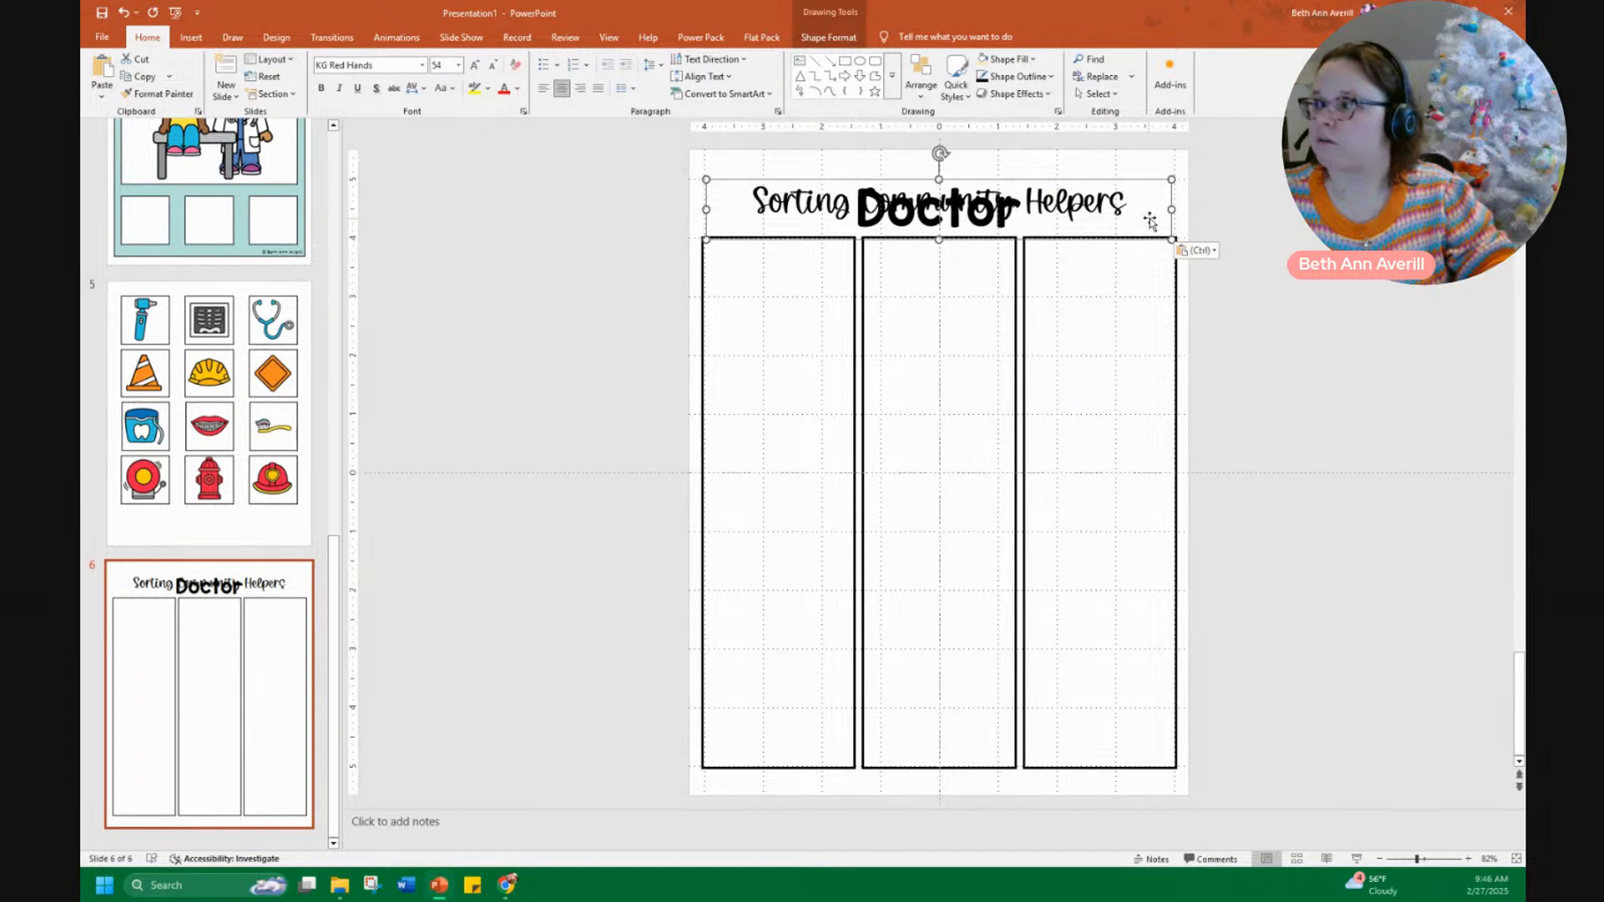
Shrink the pasted "Doctor" heading to 36 pt and fit its text box to the width at the top of the first column
{"action": "left_click_drag", "start_coordinate": [1171, 209], "coordinate": [814, 284]}
{"action": "left_click", "coordinate": [494, 66]}
{"action": "left_click", "coordinate": [494, 66]}
{"action": "left_click", "coordinate": [494, 66]}
{"action": "left_click", "coordinate": [494, 66]}
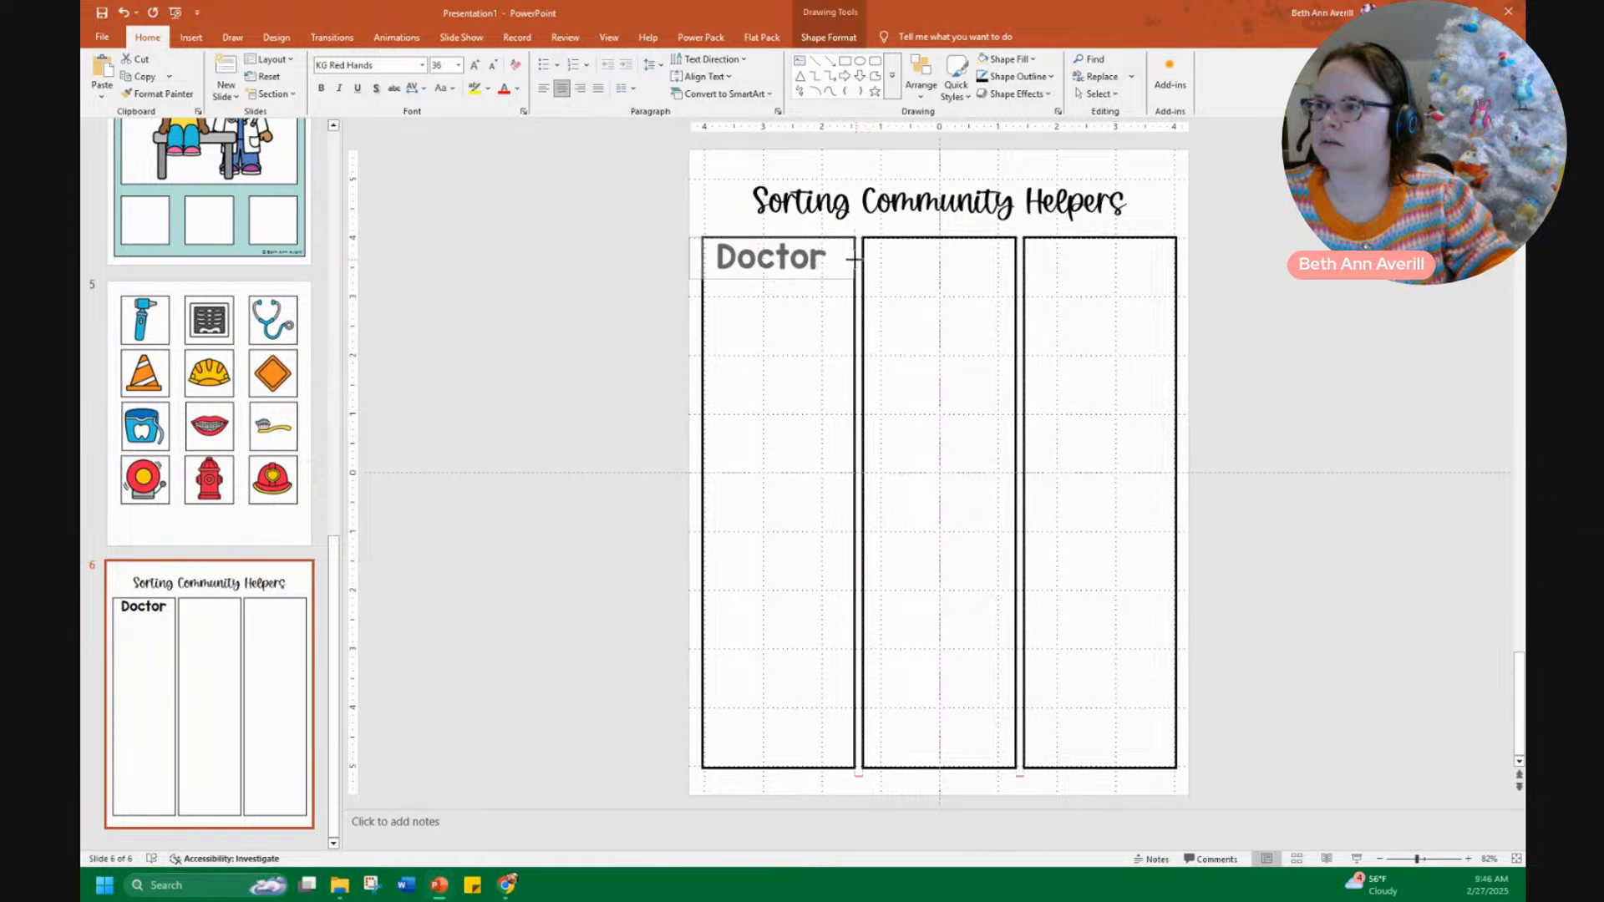
{"action": "left_click_drag", "start_coordinate": [683, 257], "coordinate": [702, 257]}
Duplicate the "Doctor" heading twice and place the copies at the top of the second and third columns
{"action": "key", "text": "ctrl+d"}
{"action": "left_click_drag", "start_coordinate": [824, 287], "coordinate": [974, 276]}
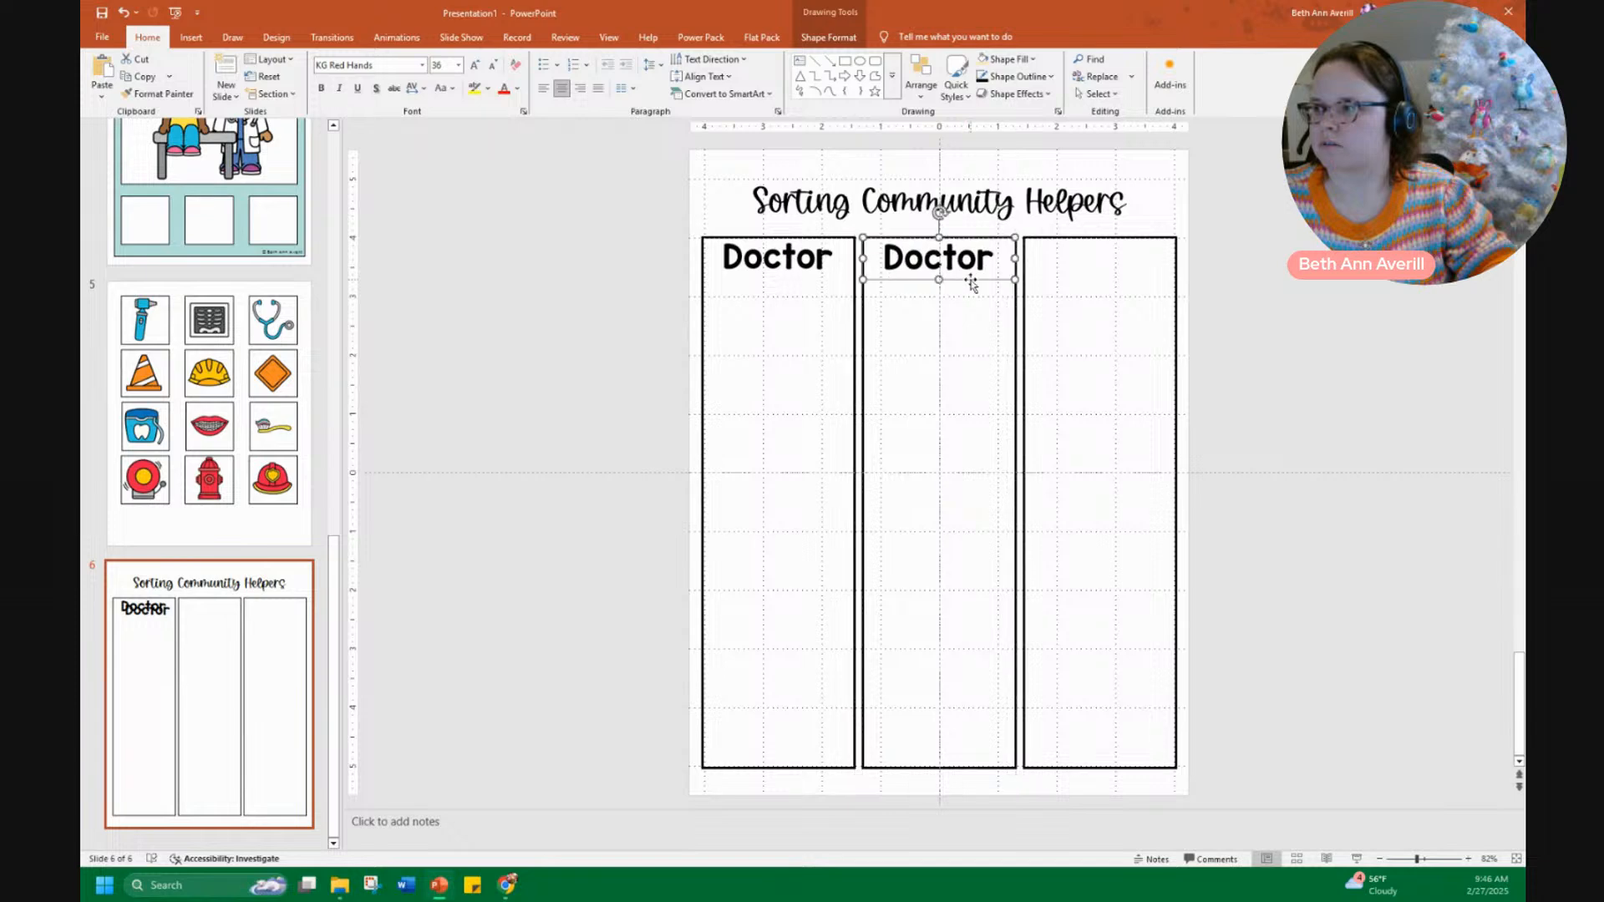
{"action": "key", "text": "ctrl+d"}
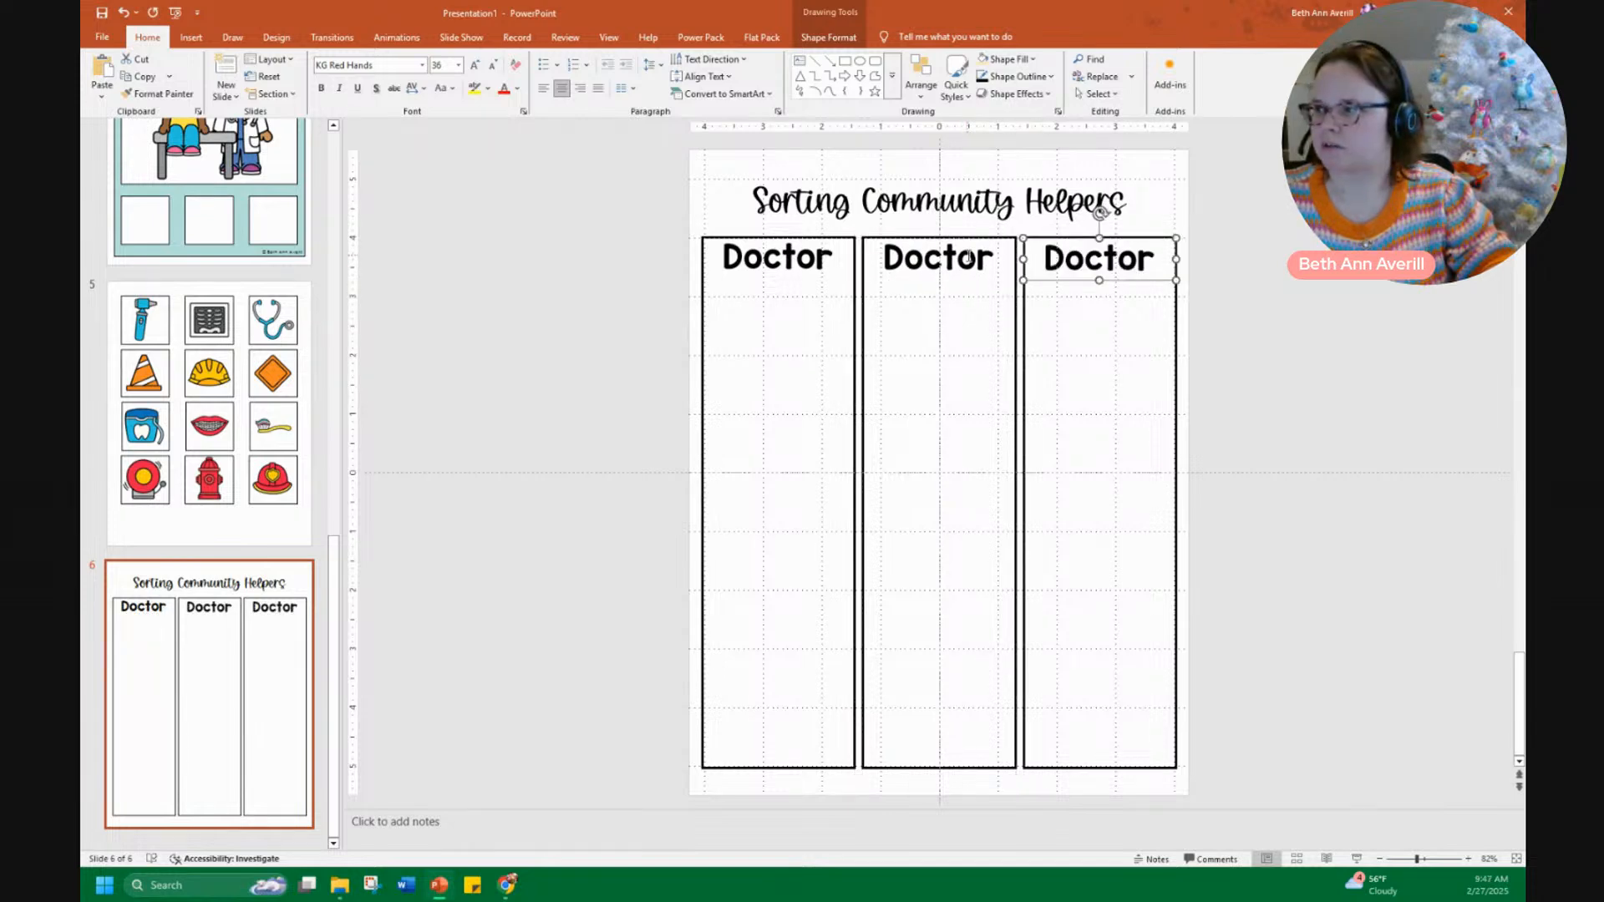
Change the second column's heading to "Firefighter" and set its font size to 28 pt
{"action": "double_click", "coordinate": [969, 260]}
{"action": "type", "text": "Fight"}
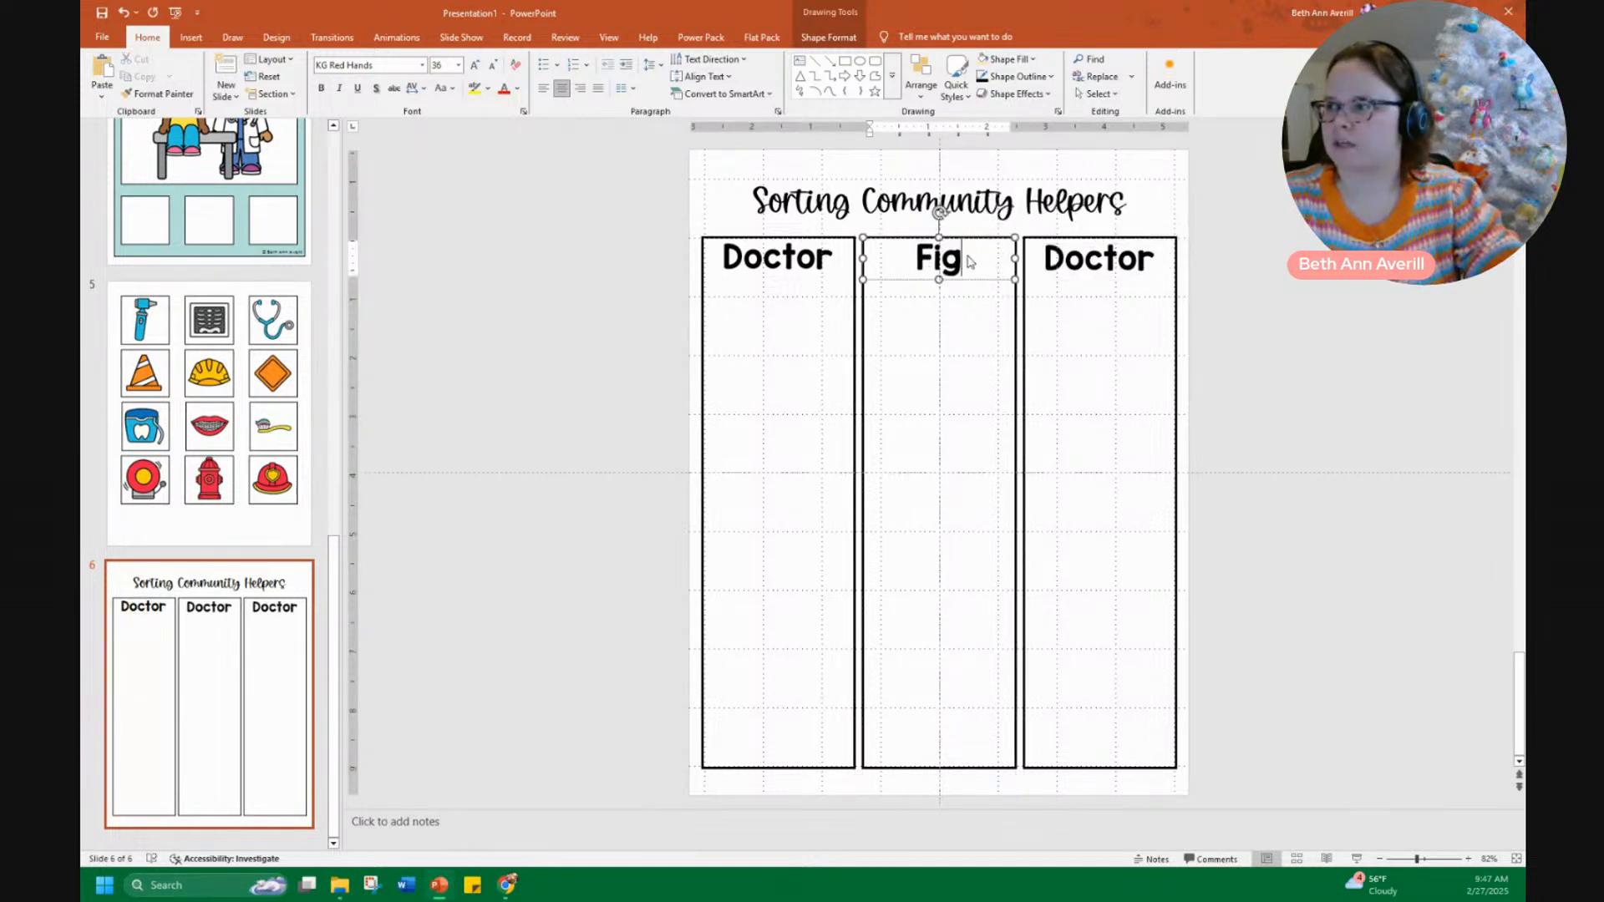
{"action": "key", "text": "BackSpace"}
{"action": "key", "text": "BackSpace"}
{"action": "key", "text": "BackSpace"}
{"action": "type", "text": "refighter"}
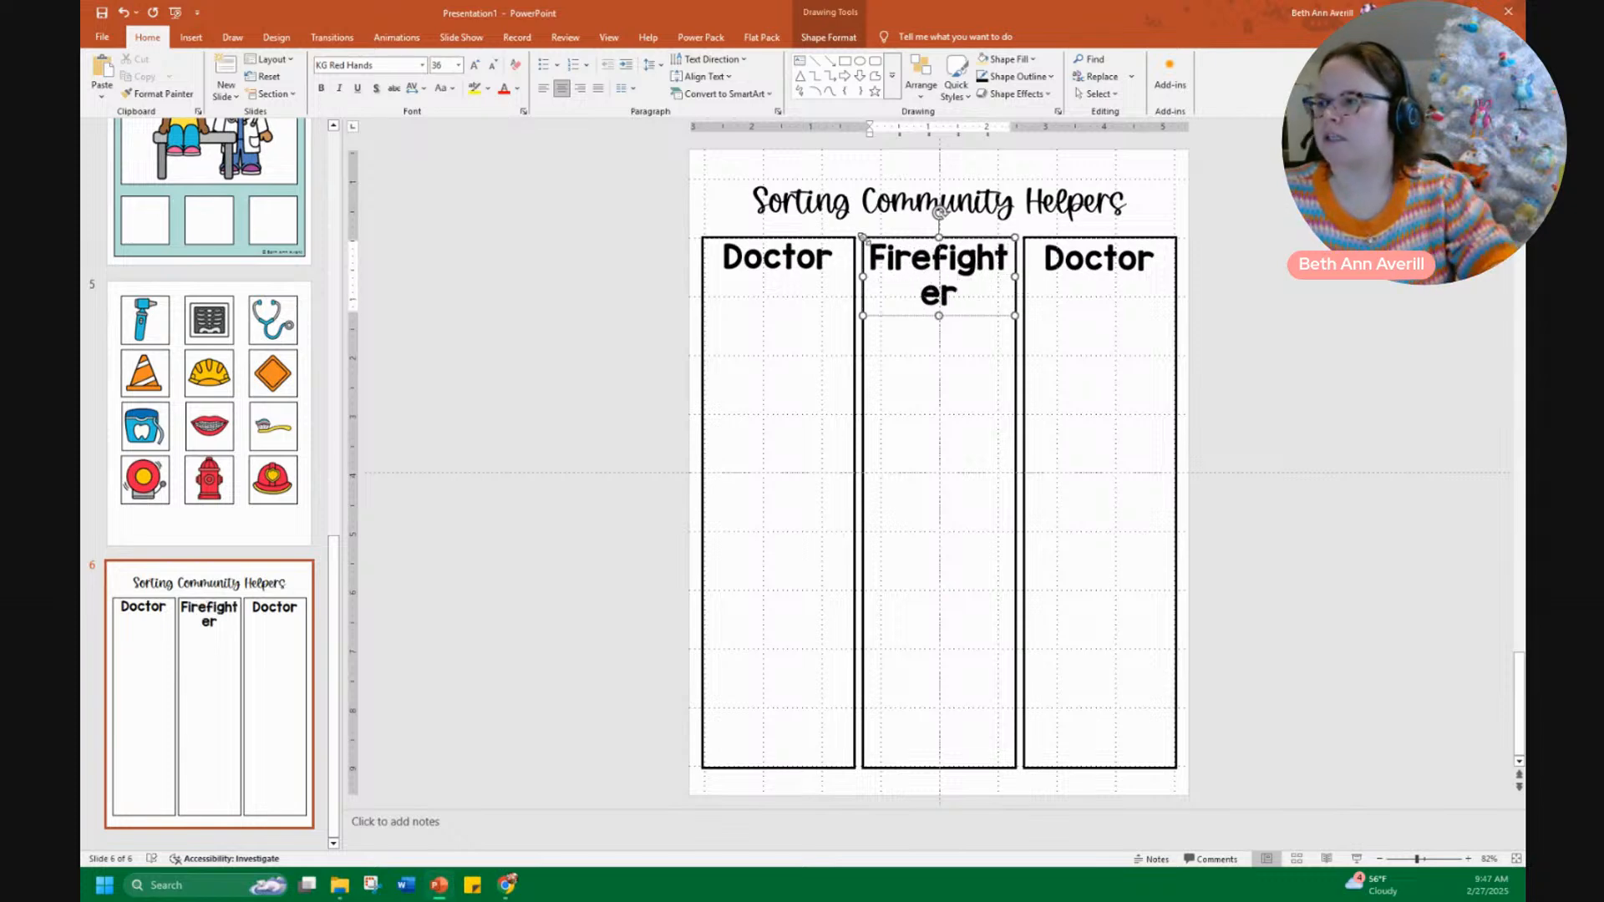
{"action": "left_click", "coordinate": [877, 315]}
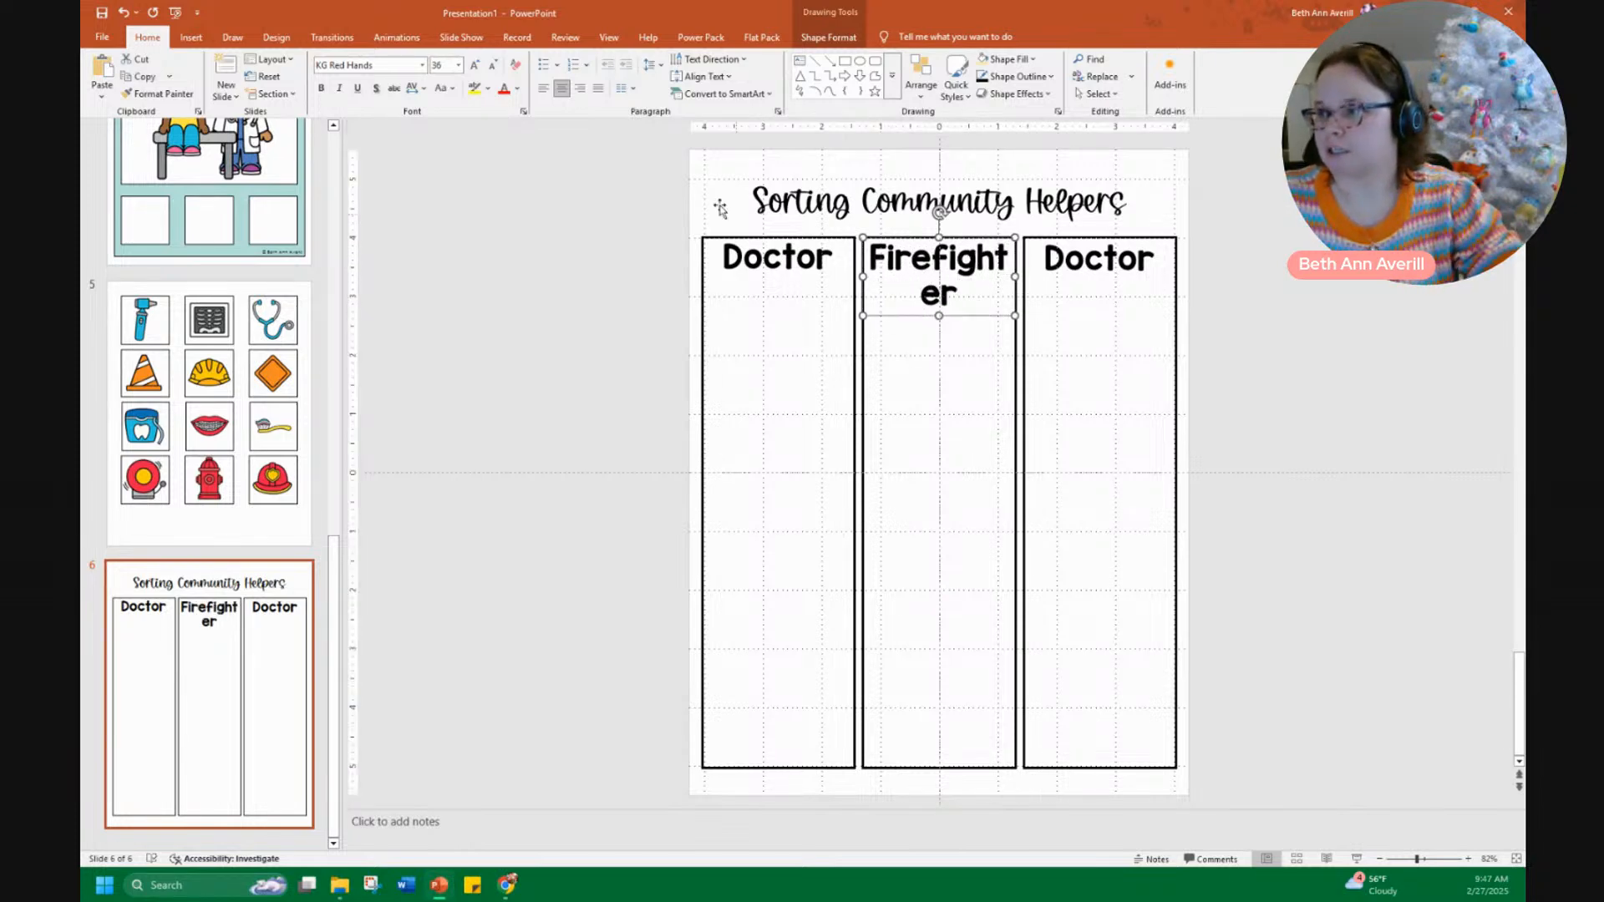
{"action": "left_click", "coordinate": [495, 65]}
{"action": "left_click", "coordinate": [495, 66]}
{"action": "left_click", "coordinate": [494, 65]}
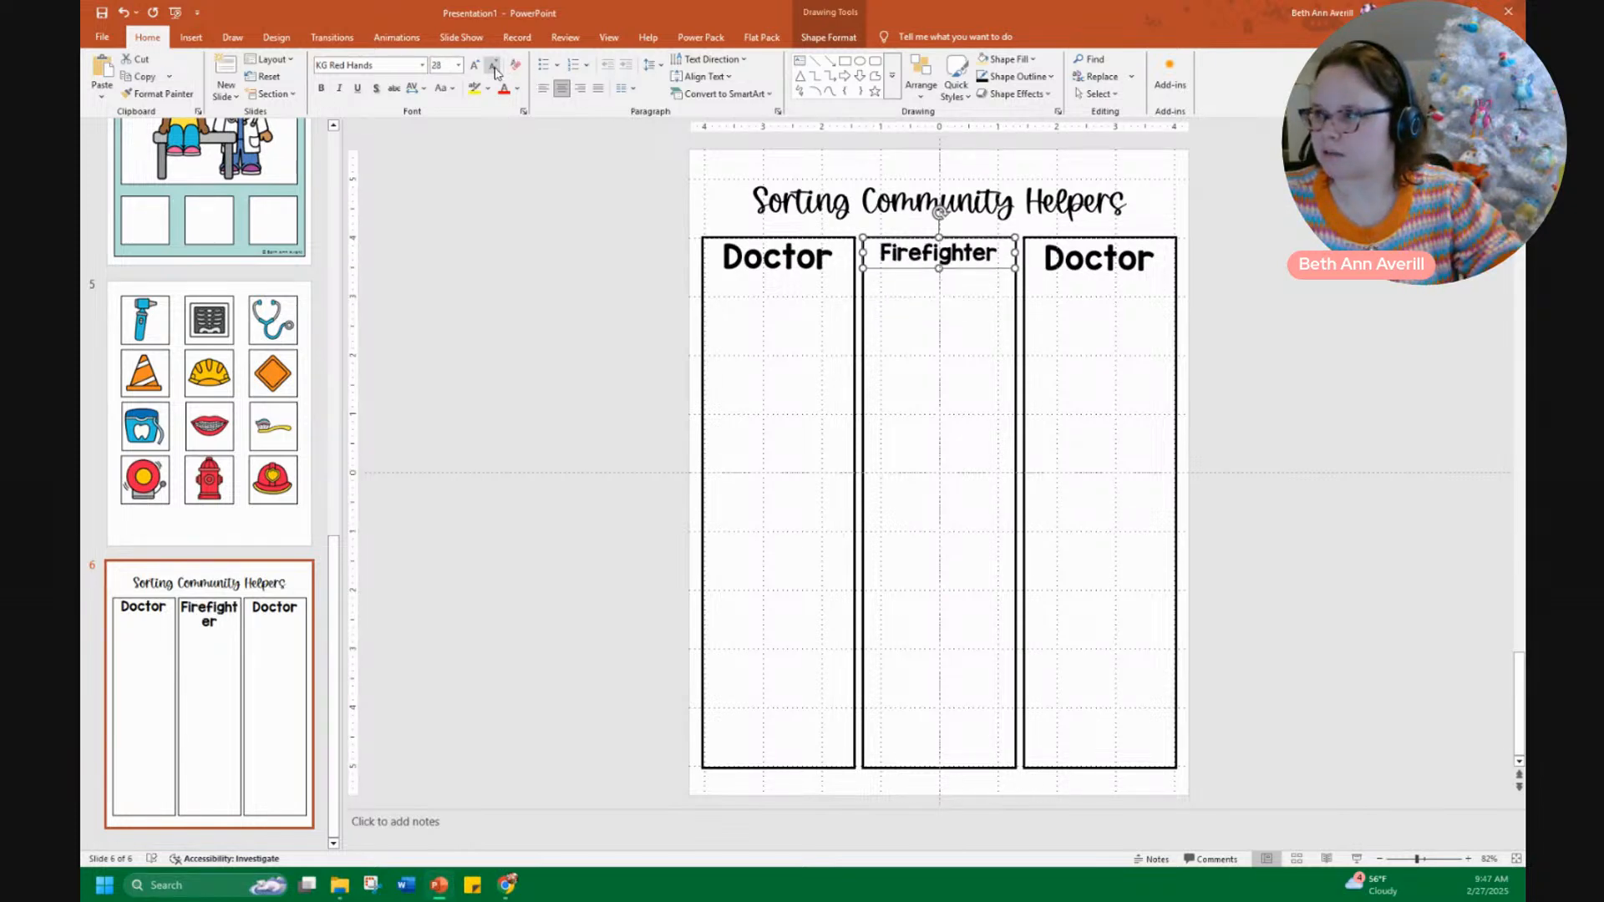
{"action": "left_click", "coordinate": [474, 64]}
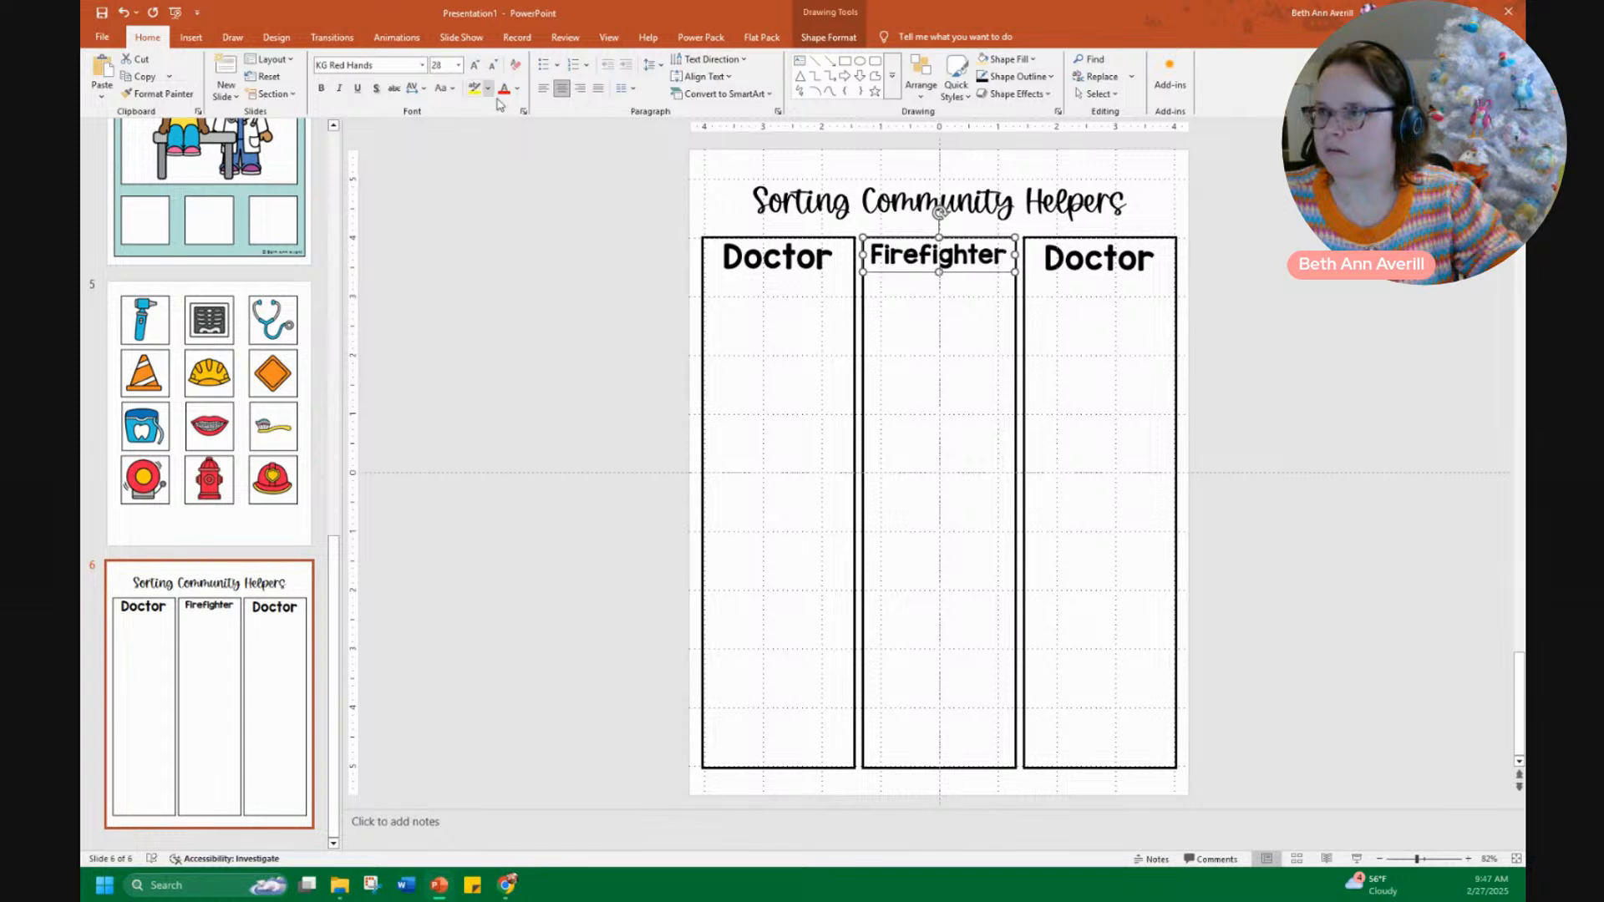
Reduce the headings of the first and third columns to 28 pt
{"action": "left_click", "coordinate": [744, 244]}
{"action": "left_click", "coordinate": [745, 238]}
{"action": "left_click", "coordinate": [493, 64]}
{"action": "left_click", "coordinate": [493, 64]}
{"action": "left_click", "coordinate": [1028, 257]}
{"action": "left_click", "coordinate": [1024, 254]}
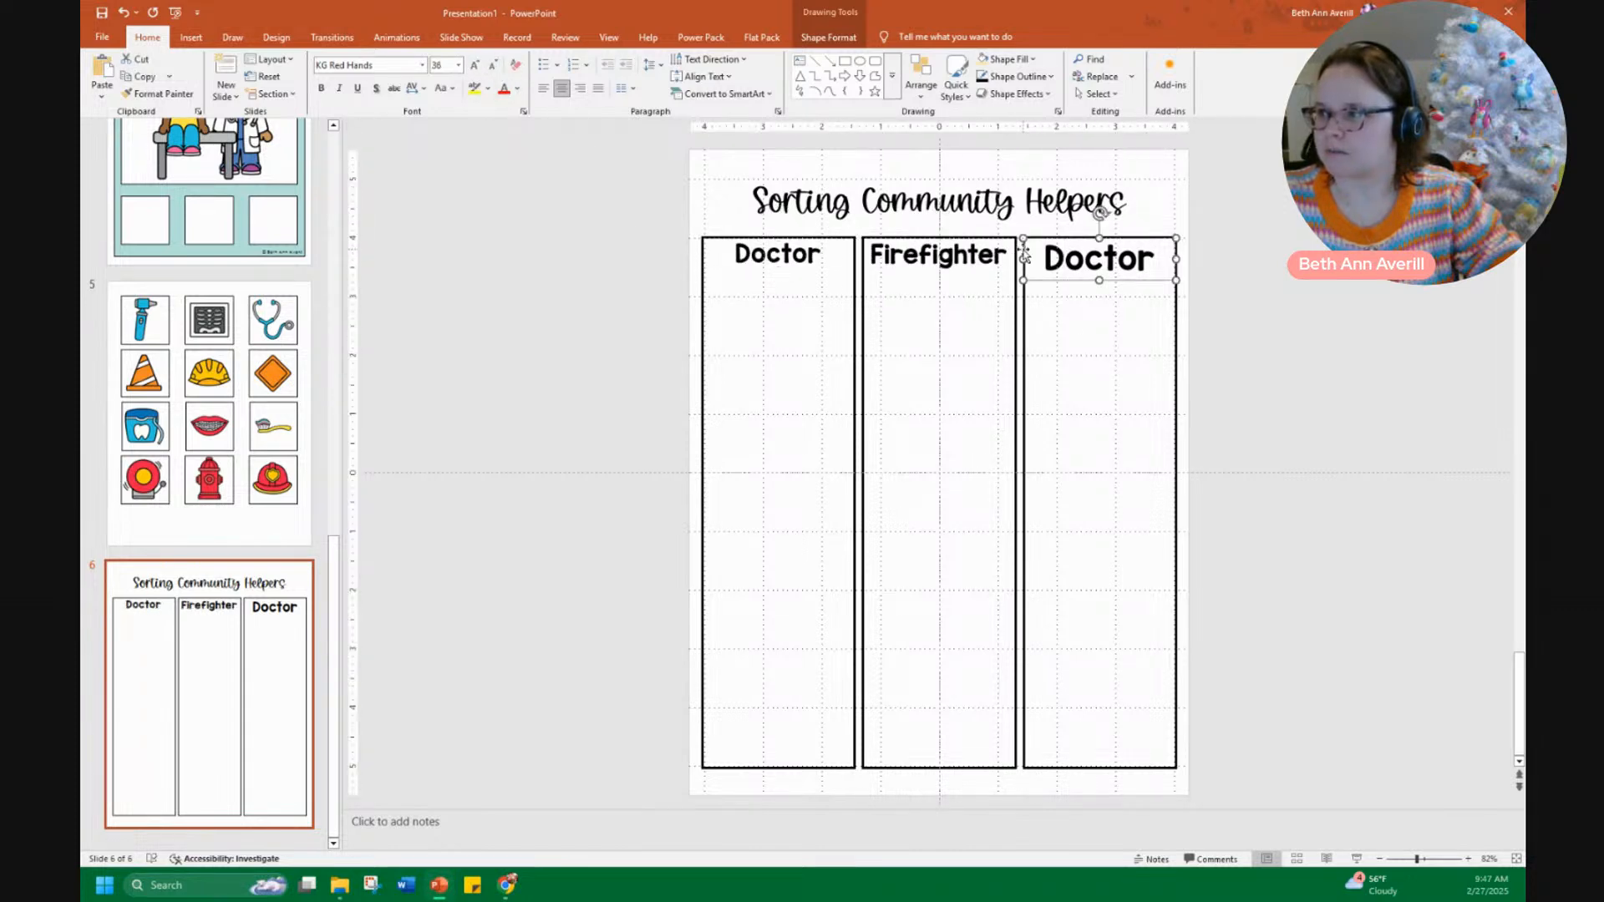
{"action": "left_click", "coordinate": [493, 65]}
{"action": "left_click", "coordinate": [493, 64]}
Try "Construction" as the third column's heading and look through the earlier slides for a helper name
{"action": "double_click", "coordinate": [1099, 259]}
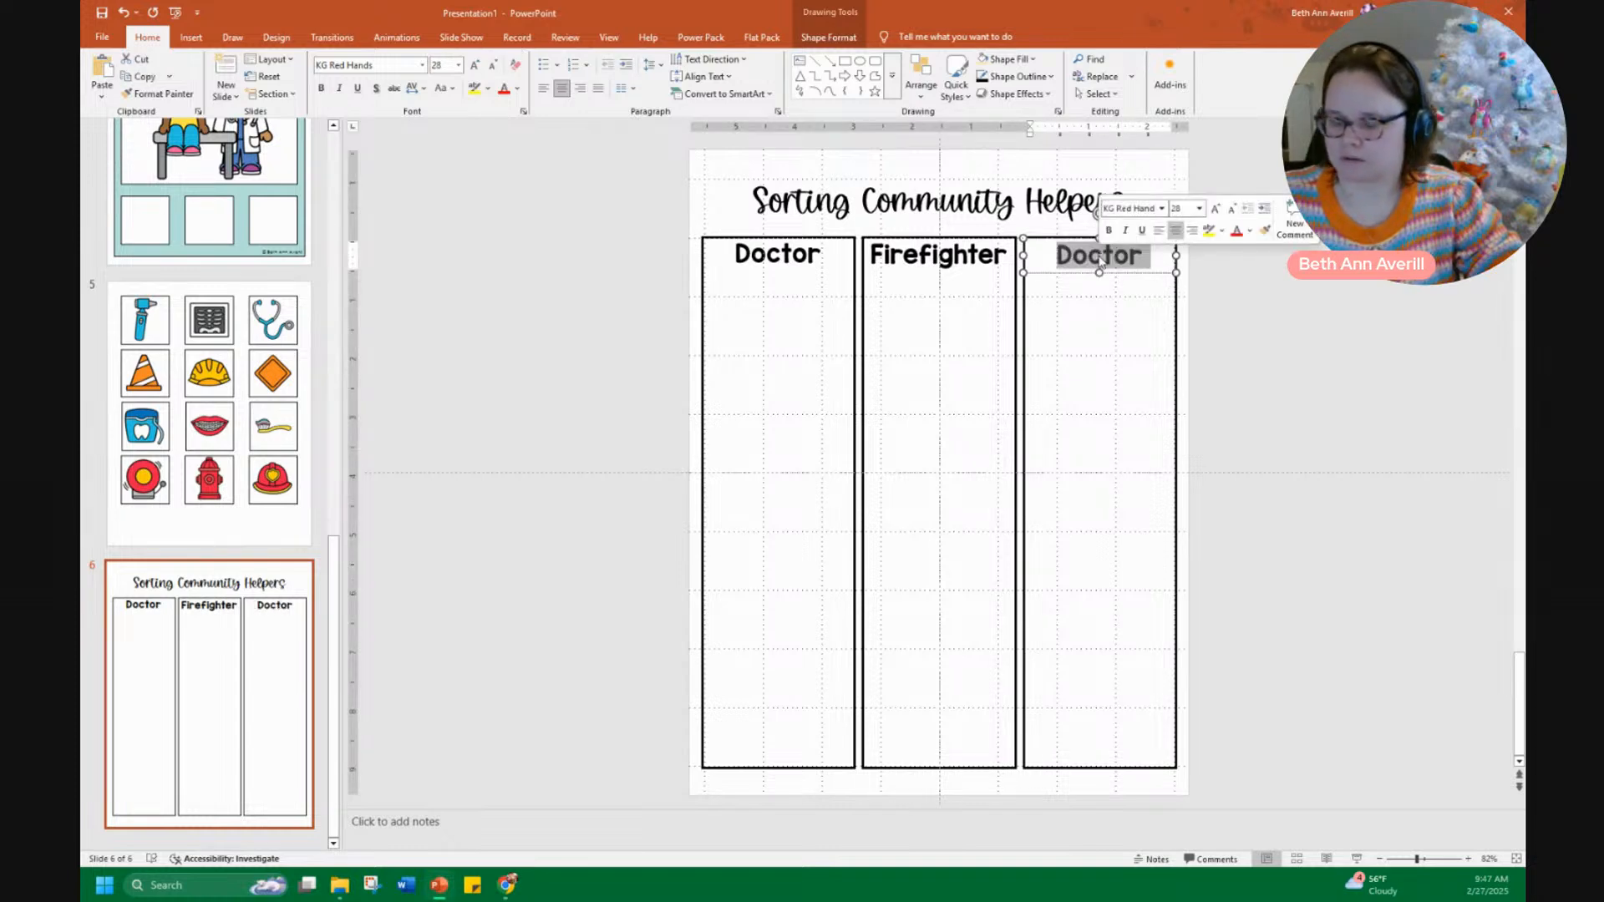
{"action": "type", "text": "Construction"}
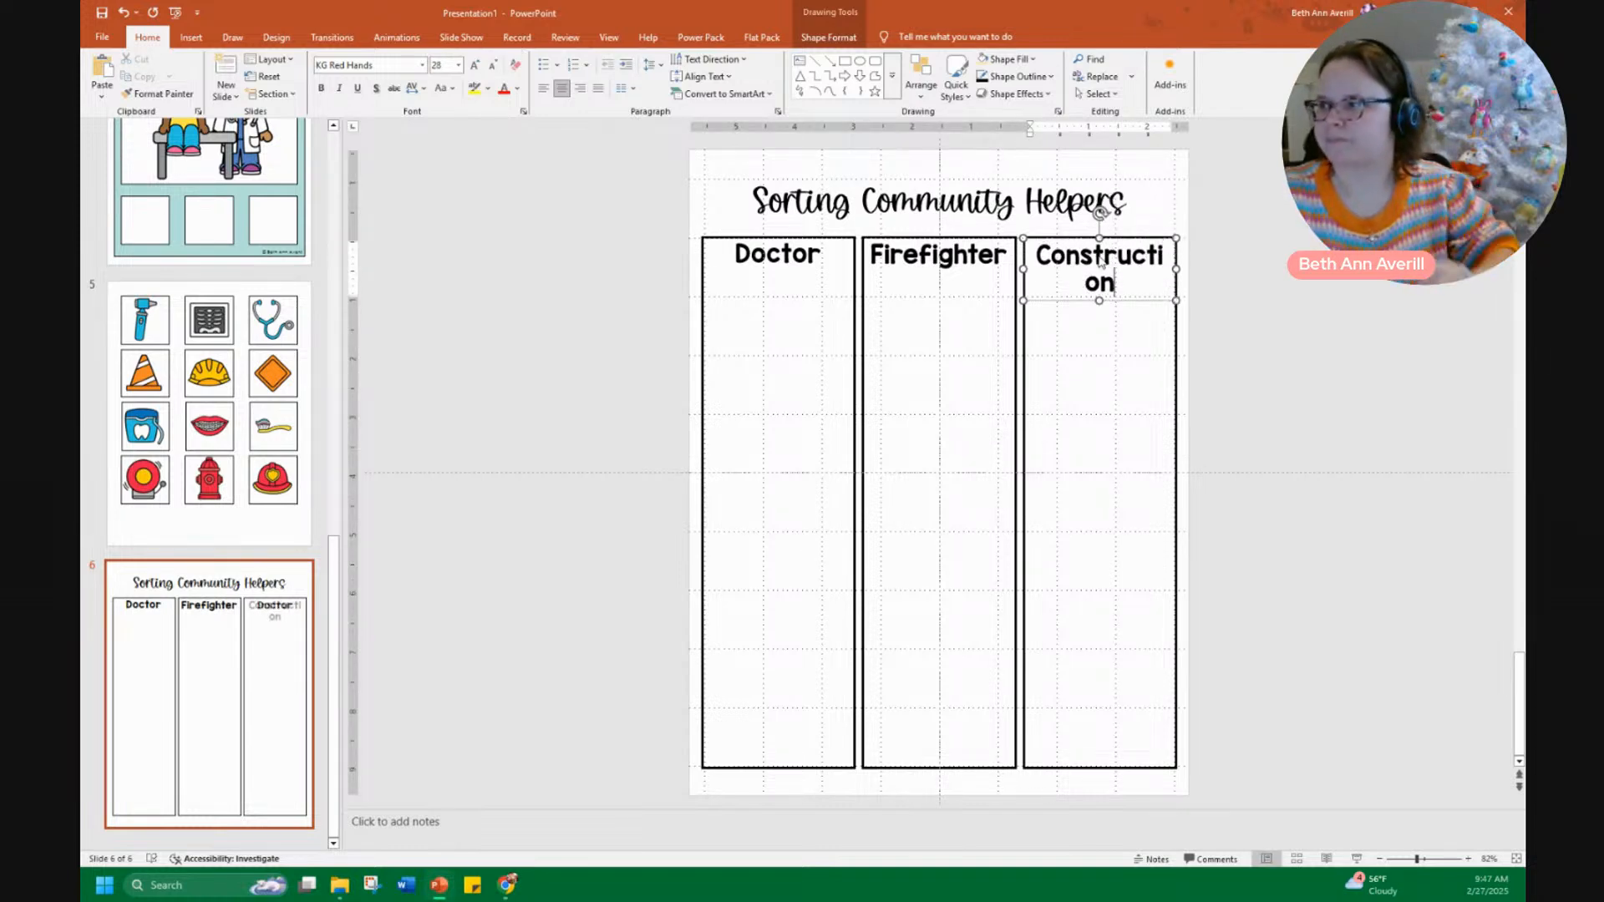
{"action": "double_click", "coordinate": [1099, 259]}
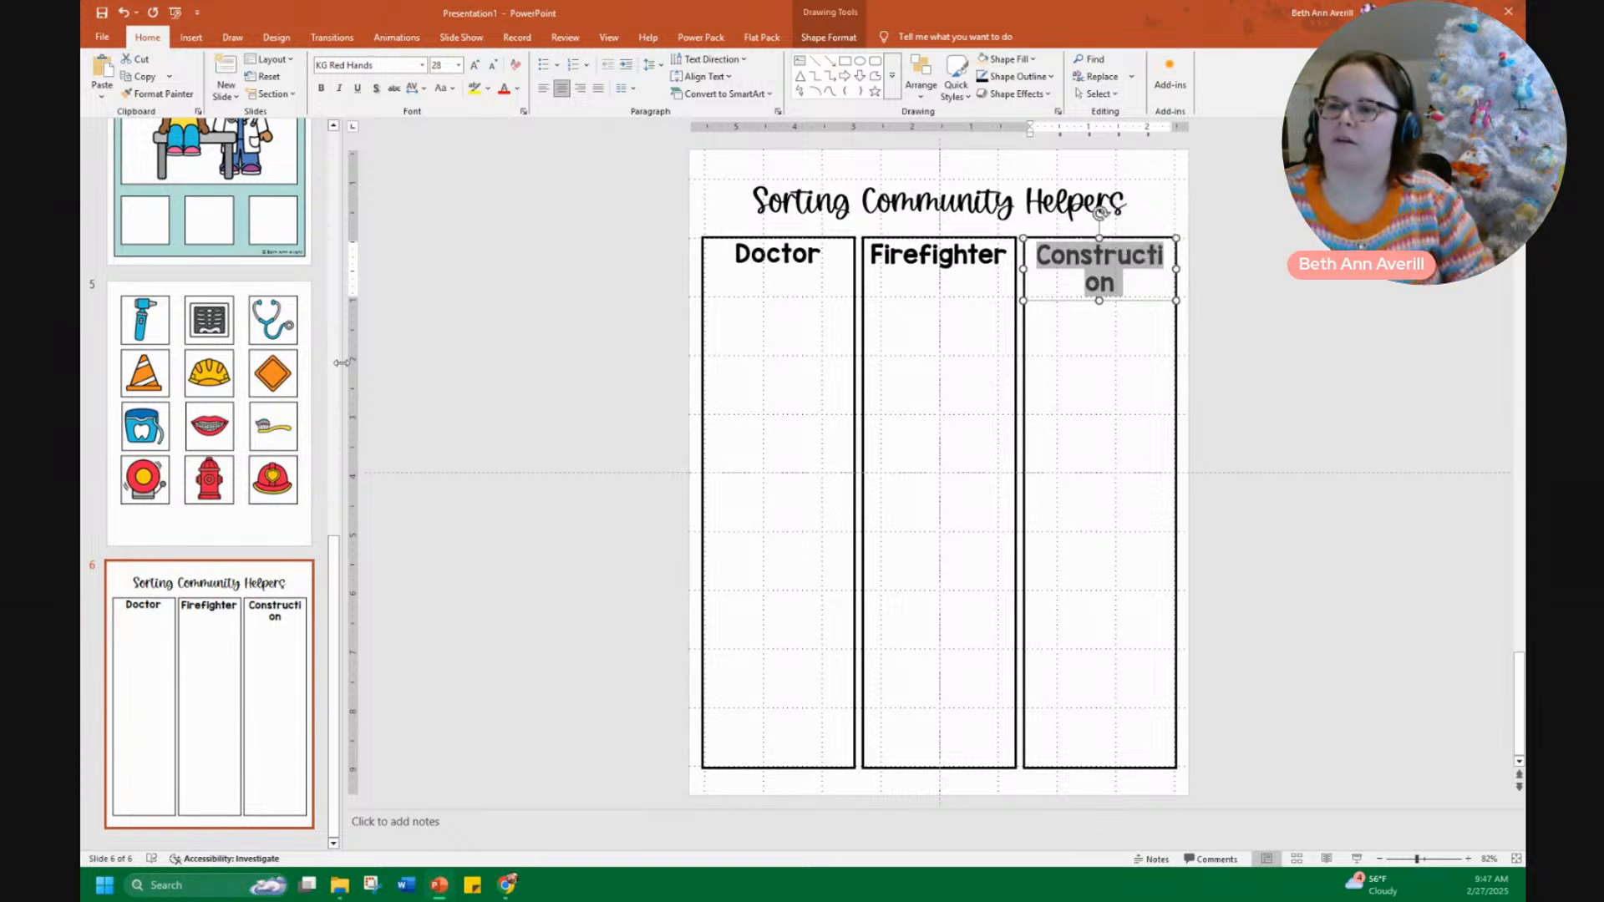
{"action": "left_click", "coordinate": [434, 376]}
{"action": "scroll", "coordinate": [255, 455], "scroll_direction": "up", "scroll_amount": 10}
{"action": "scroll", "coordinate": [255, 455], "scroll_direction": "down", "scroll_amount": 10}
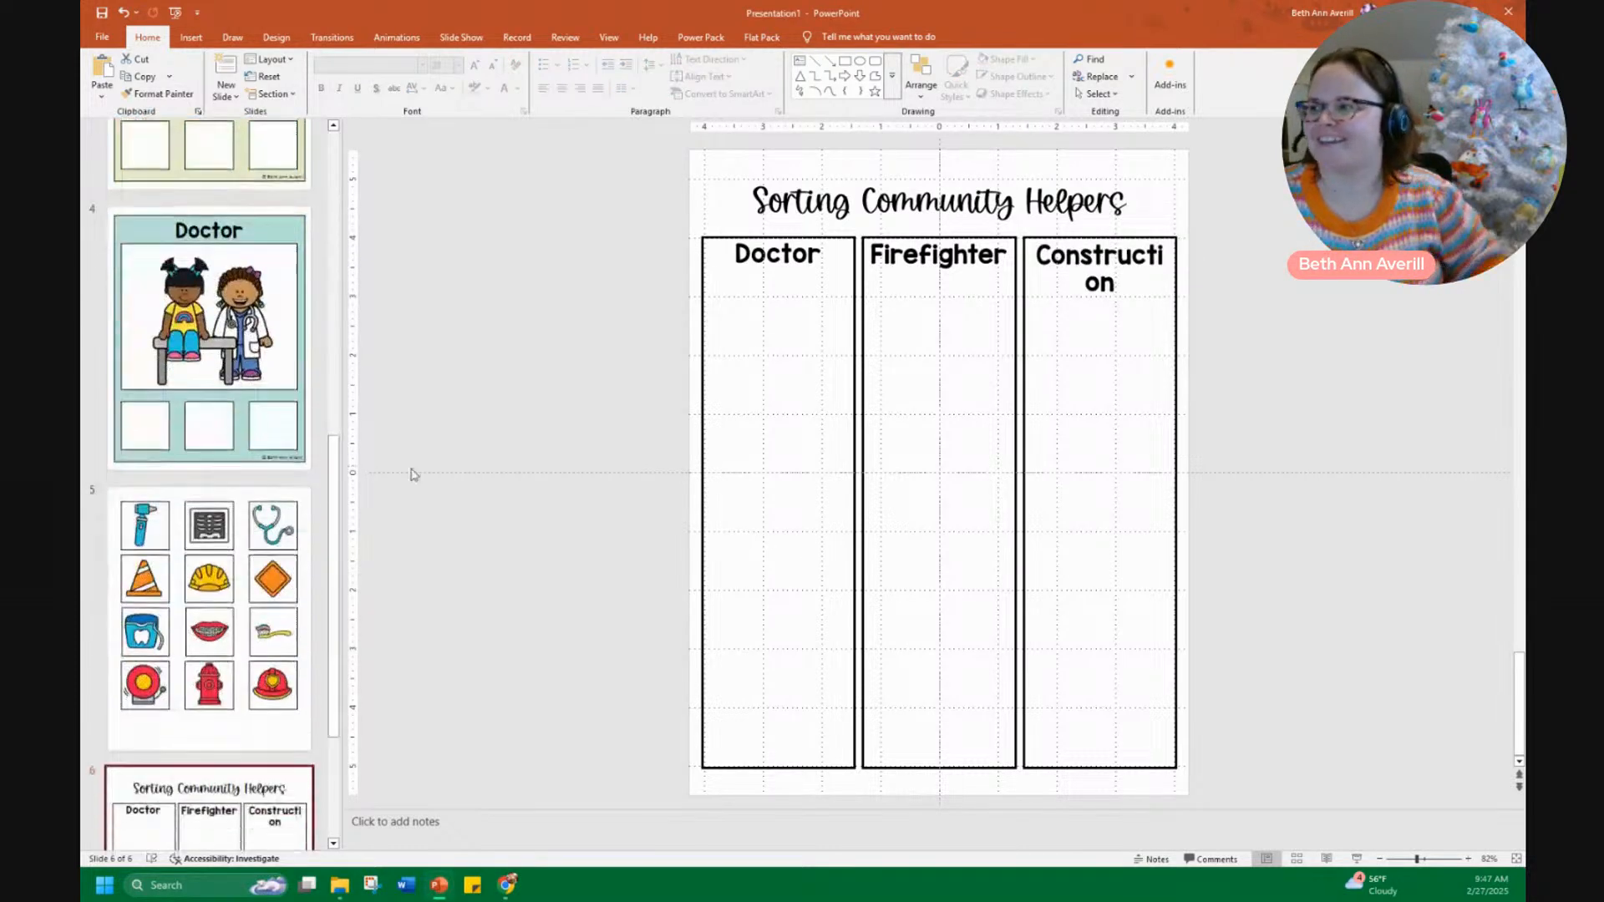
Replace the third column's heading with "Dentist"
{"action": "left_click", "coordinate": [1063, 282]}
{"action": "double_click", "coordinate": [1064, 282]}
{"action": "type", "text": "D"}
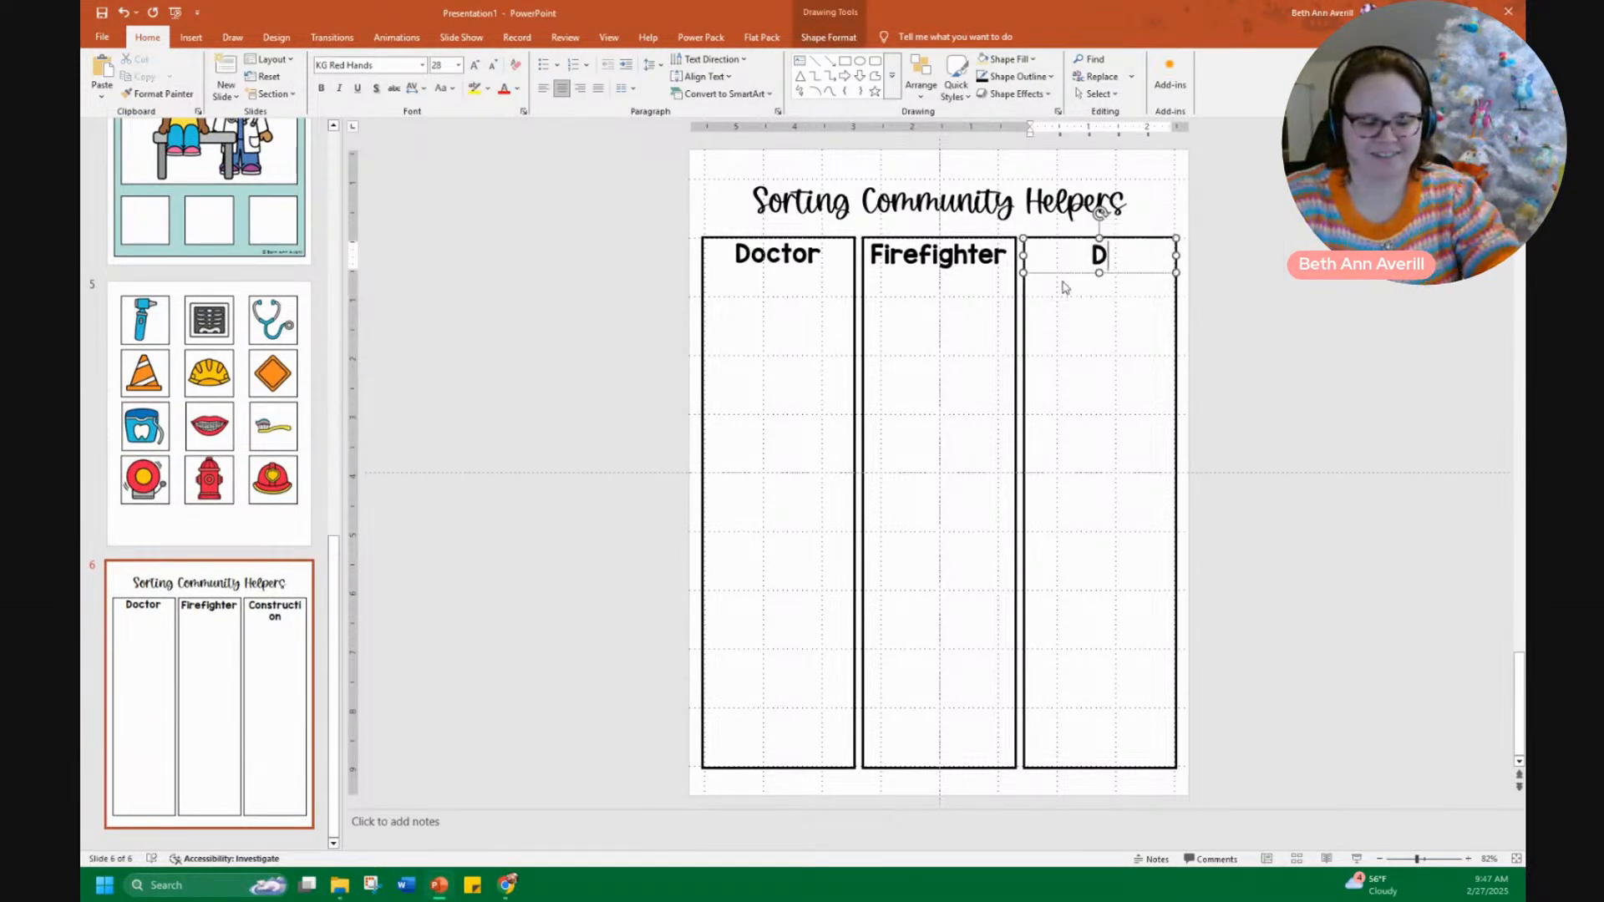
{"action": "type", "text": "nntist"}
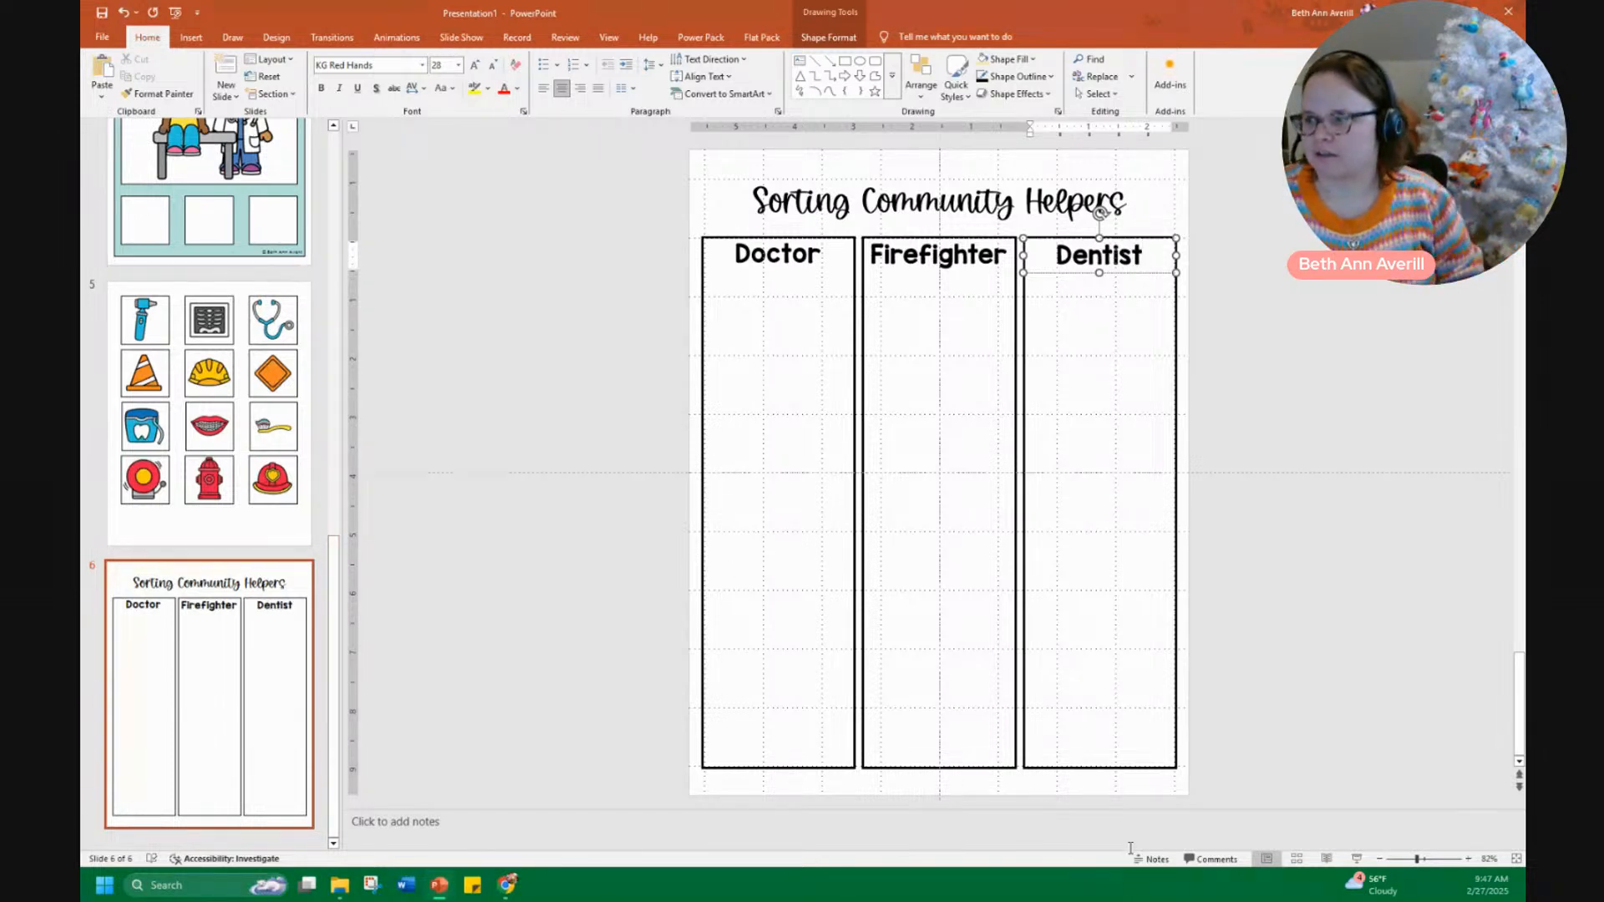
{"action": "left_click", "coordinate": [1230, 316]}
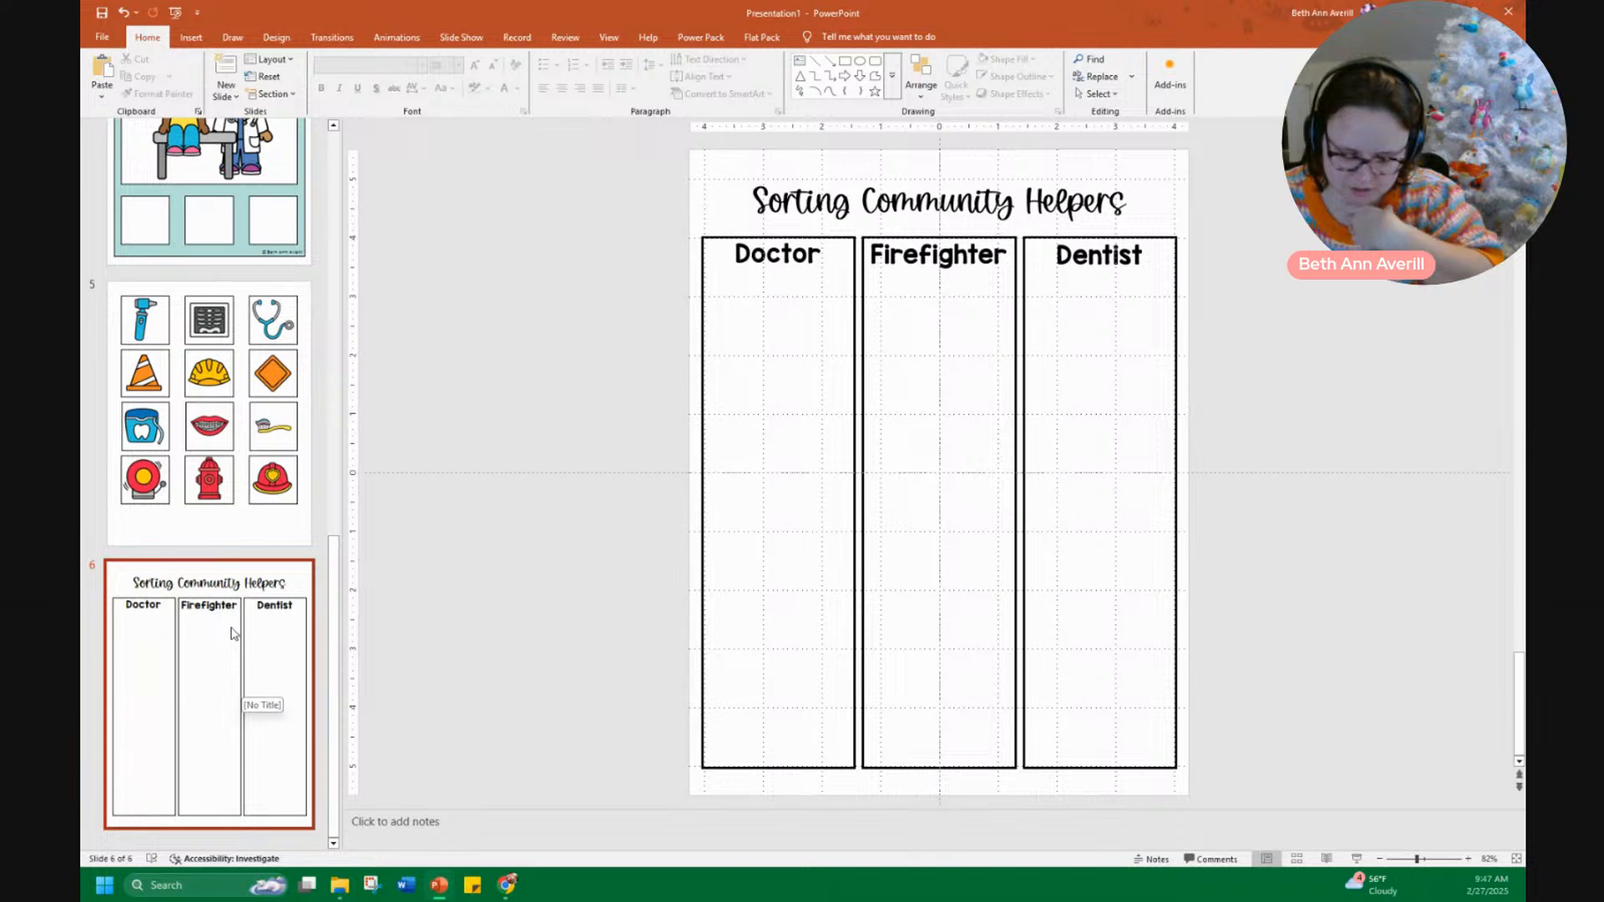
Duplicate the Doctor mat slide and move the copy to the end, after the Sorting Community Helpers page
{"action": "right_click", "coordinate": [191, 632]}
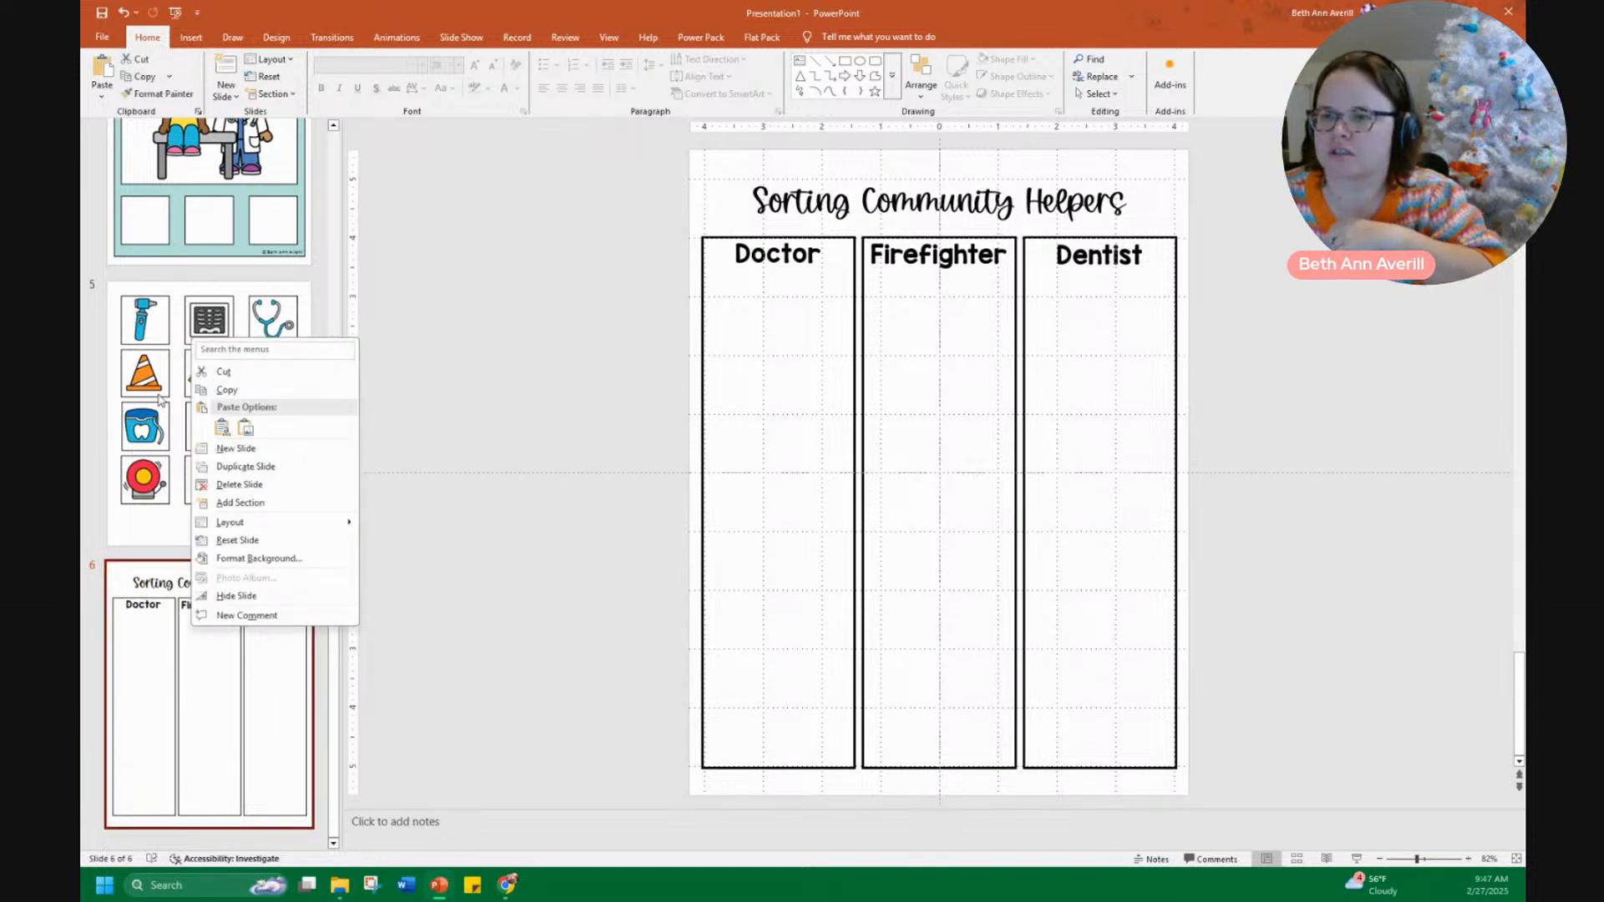
{"action": "right_click", "coordinate": [274, 248]}
{"action": "right_click", "coordinate": [274, 248]}
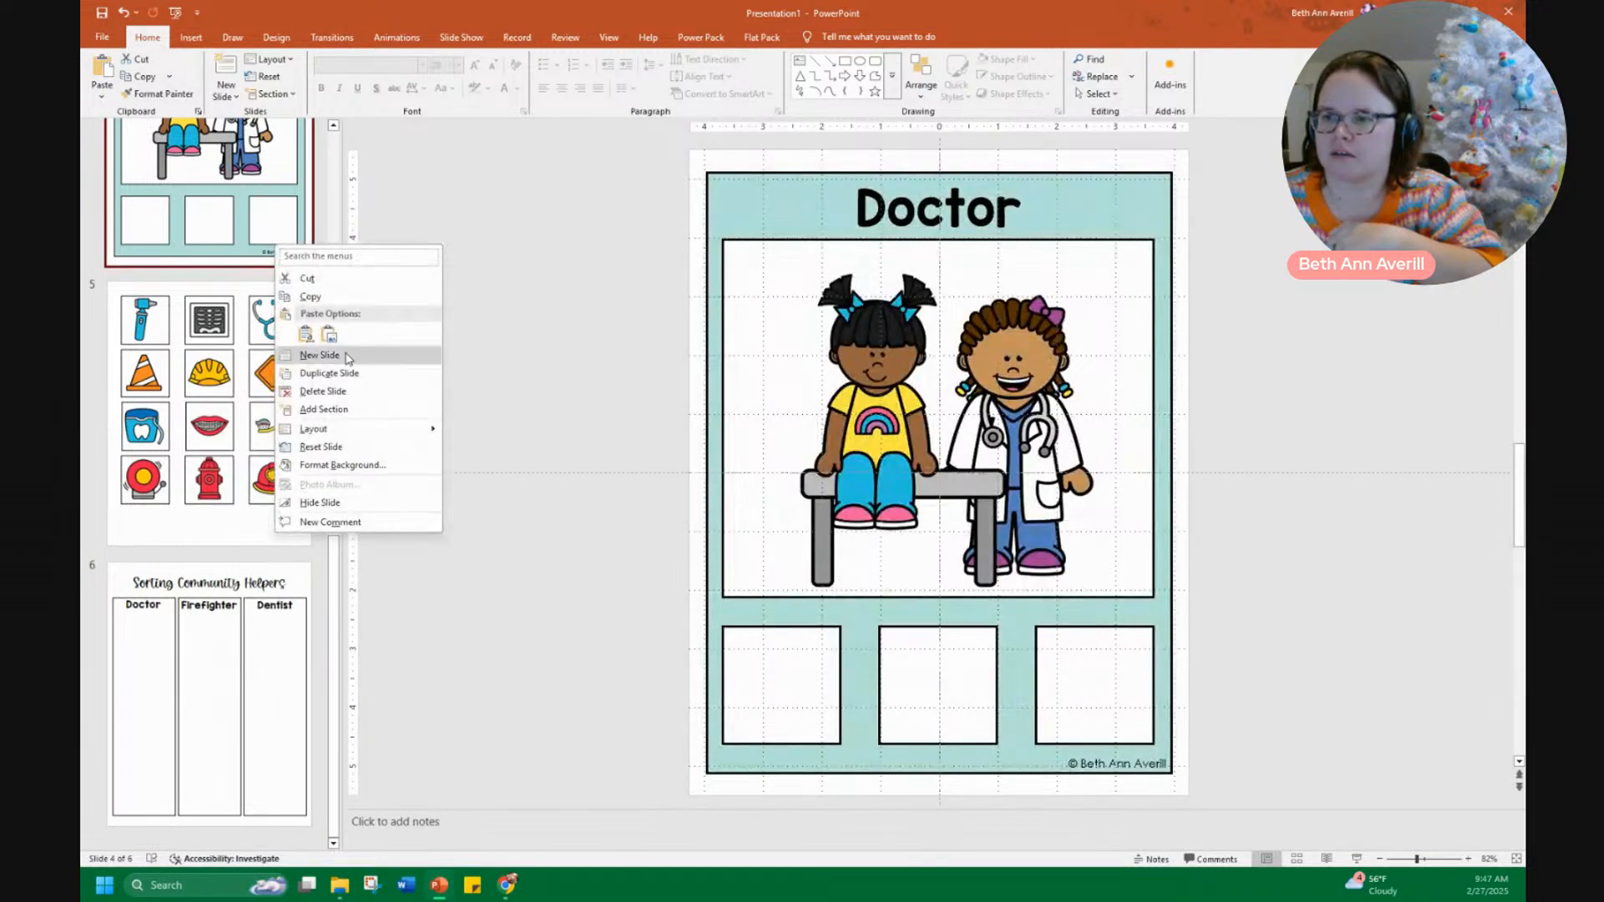
{"action": "left_click", "coordinate": [329, 374]}
{"action": "left_click_drag", "start_coordinate": [212, 411], "coordinate": [274, 727]}
{"action": "scroll", "coordinate": [723, 562], "scroll_direction": "down", "scroll_amount": 1}
{"action": "left_click_drag", "start_coordinate": [247, 457], "coordinate": [242, 802]}
Delete the doctor-and-patient picture and the three small card boxes from the copied Doctor mat
{"action": "left_click", "coordinate": [994, 405]}
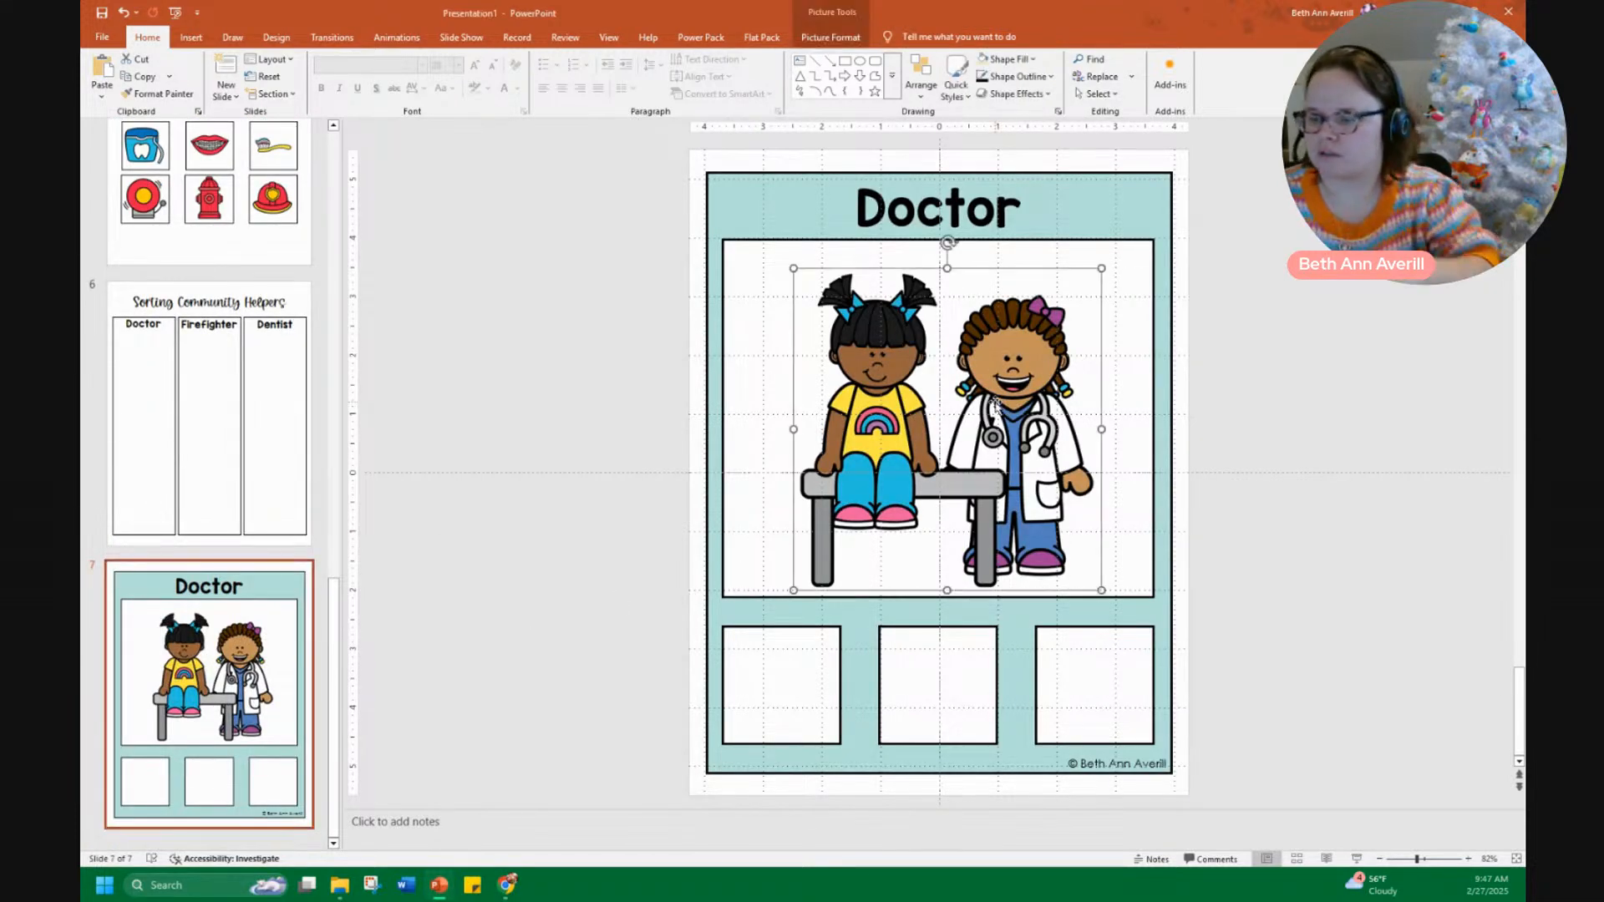
{"action": "key", "text": "Delete"}
{"action": "left_click", "coordinate": [819, 617]}
{"action": "left_click", "coordinate": [826, 637]}
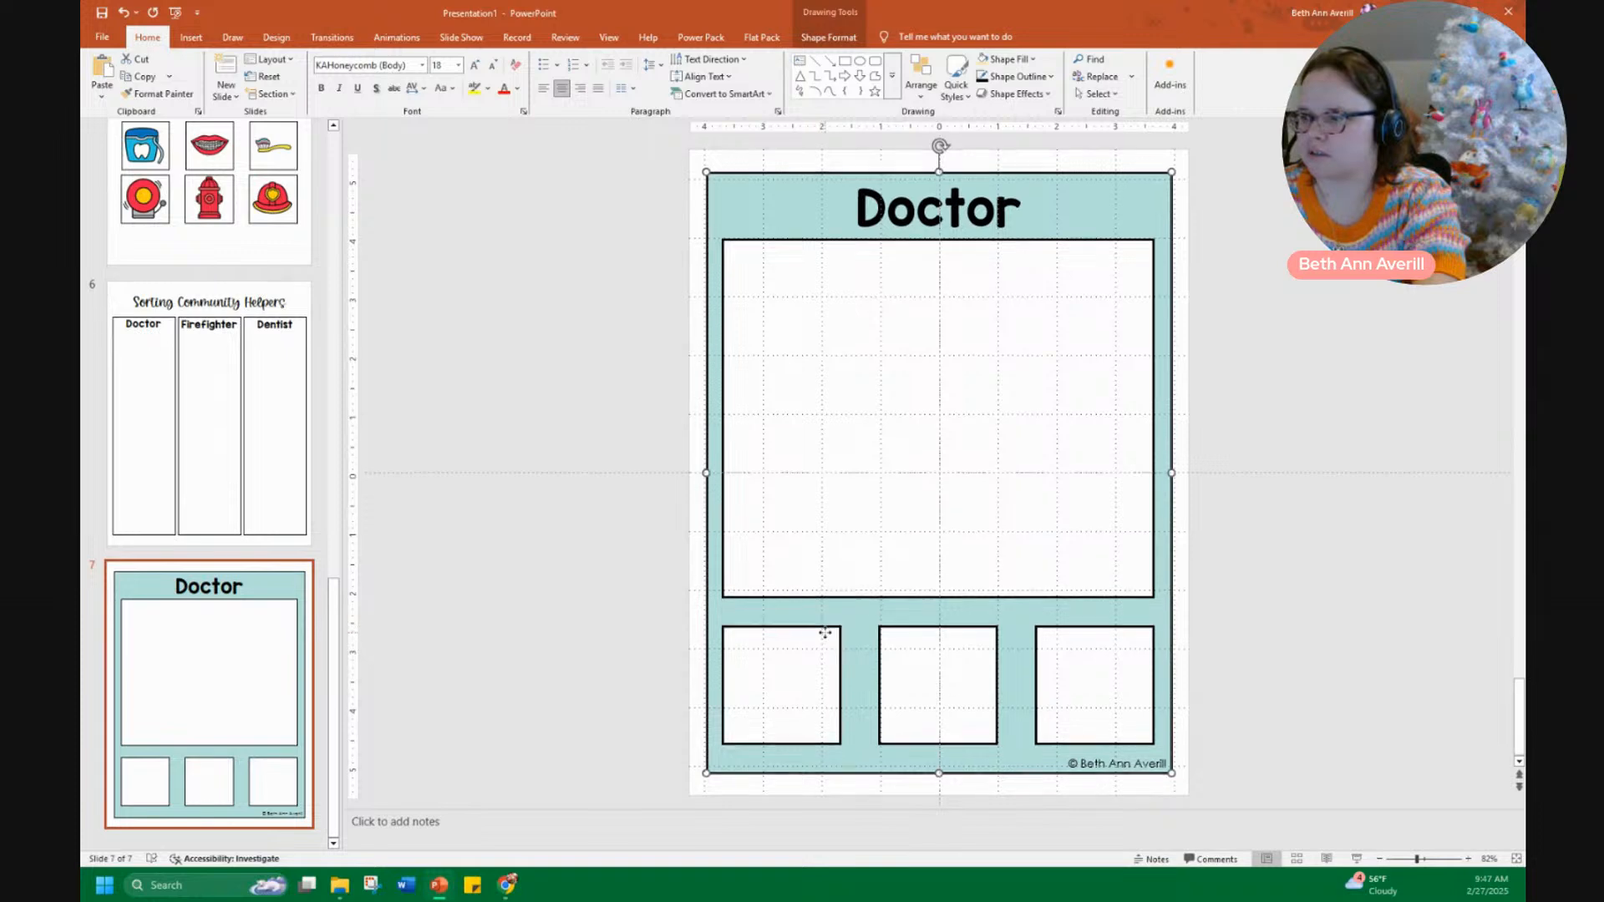
{"action": "key", "text": "Delete"}
{"action": "left_click", "coordinate": [924, 673]}
{"action": "key", "text": "Delete"}
{"action": "left_click", "coordinate": [1081, 670]}
{"action": "key", "text": "Delete"}
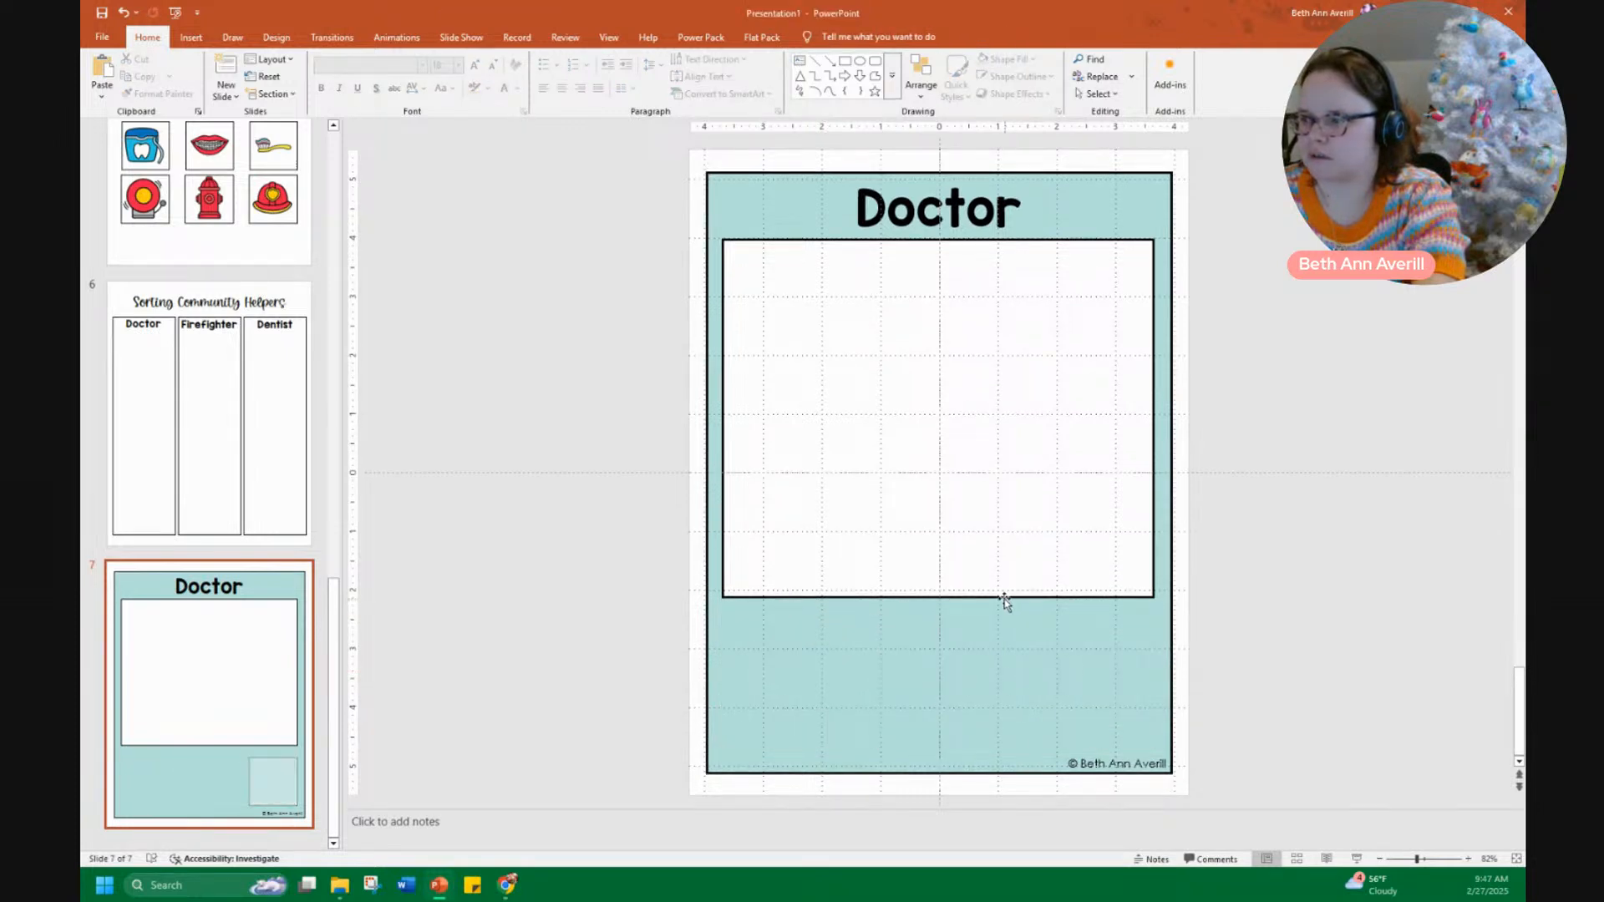
Stretch the large white box on the copied Doctor mat down to just above the copyright line
{"action": "left_click", "coordinate": [1009, 604]}
{"action": "left_click", "coordinate": [937, 596]}
{"action": "left_click_drag", "start_coordinate": [937, 596], "coordinate": [938, 748]}
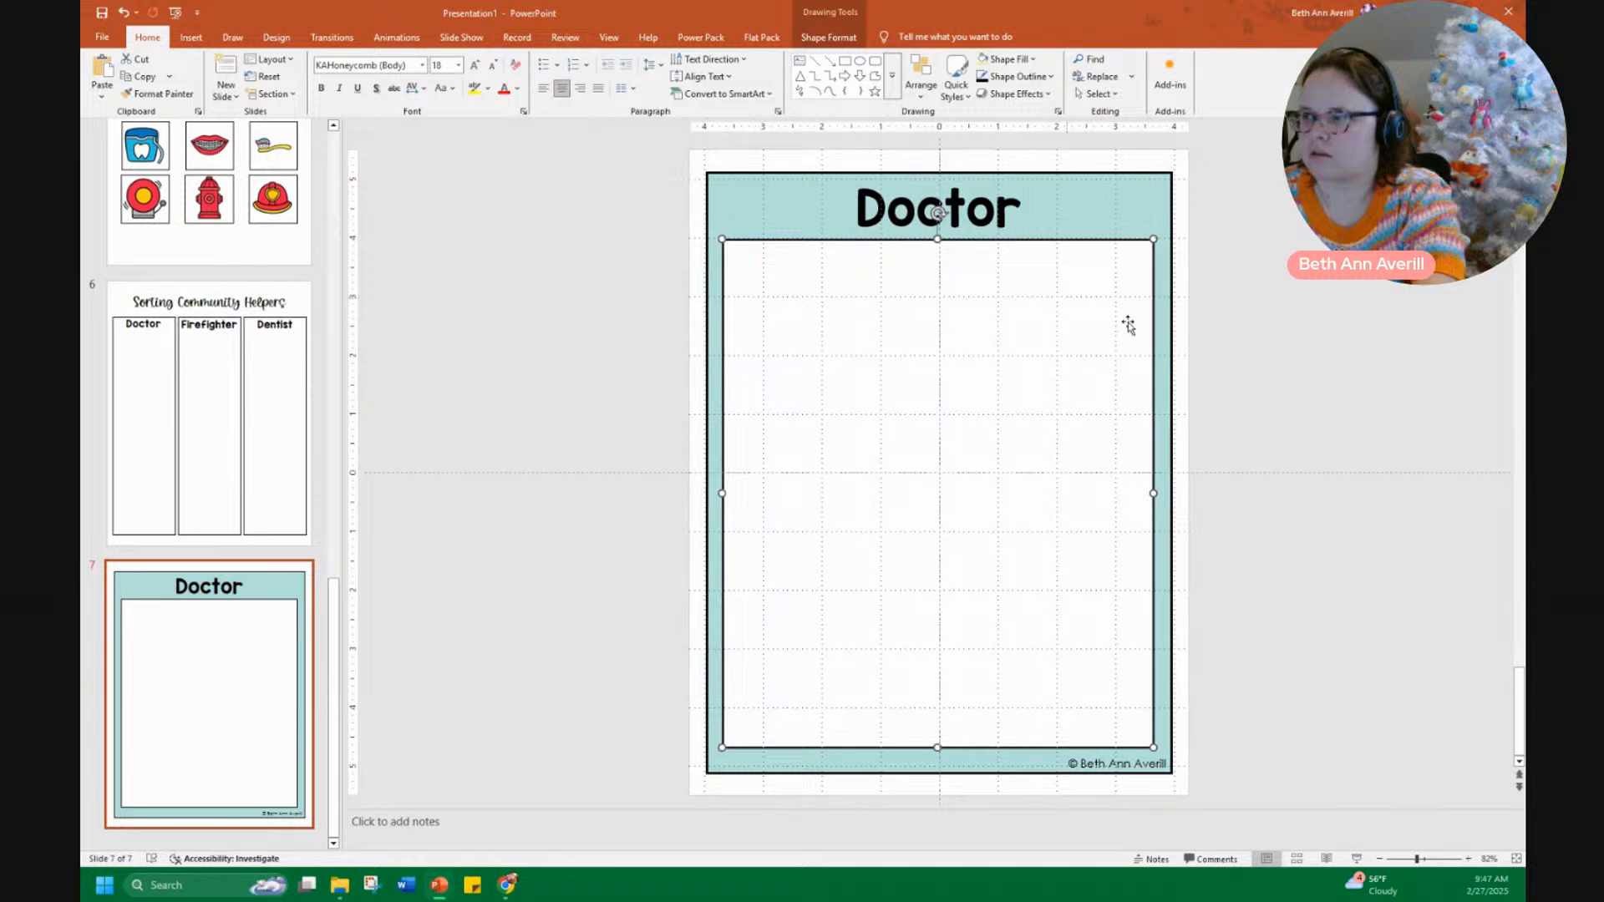
{"action": "left_click", "coordinate": [1170, 209]}
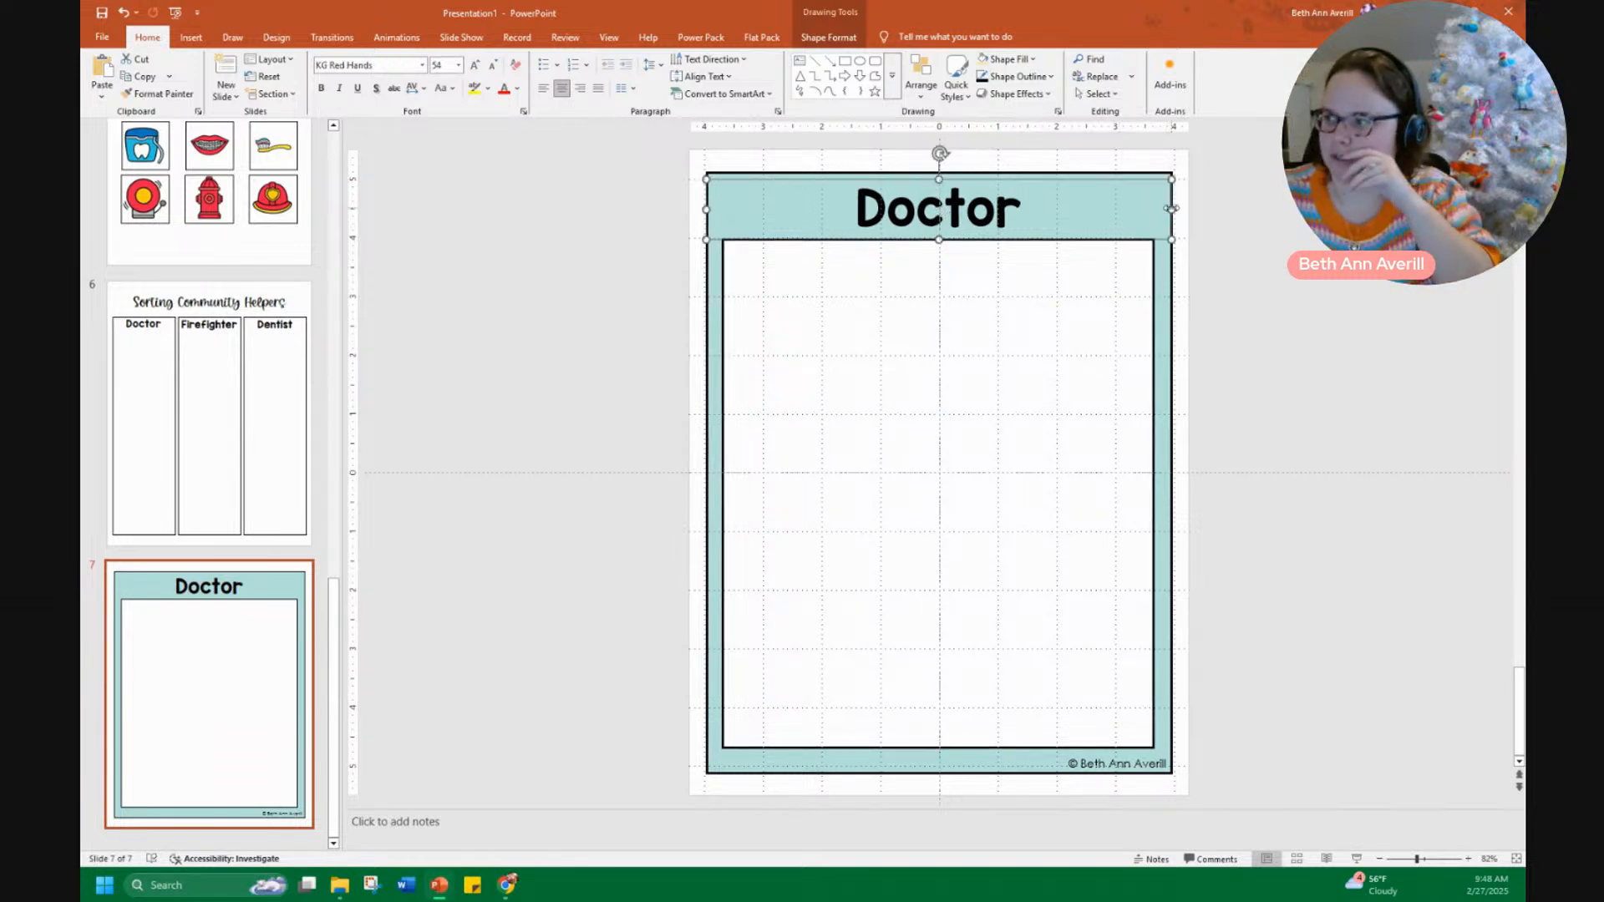
Review the slide overview, the original Doctor mat and the picture cards, selecting the otoscope card with its frame
{"action": "left_click", "coordinate": [1297, 859]}
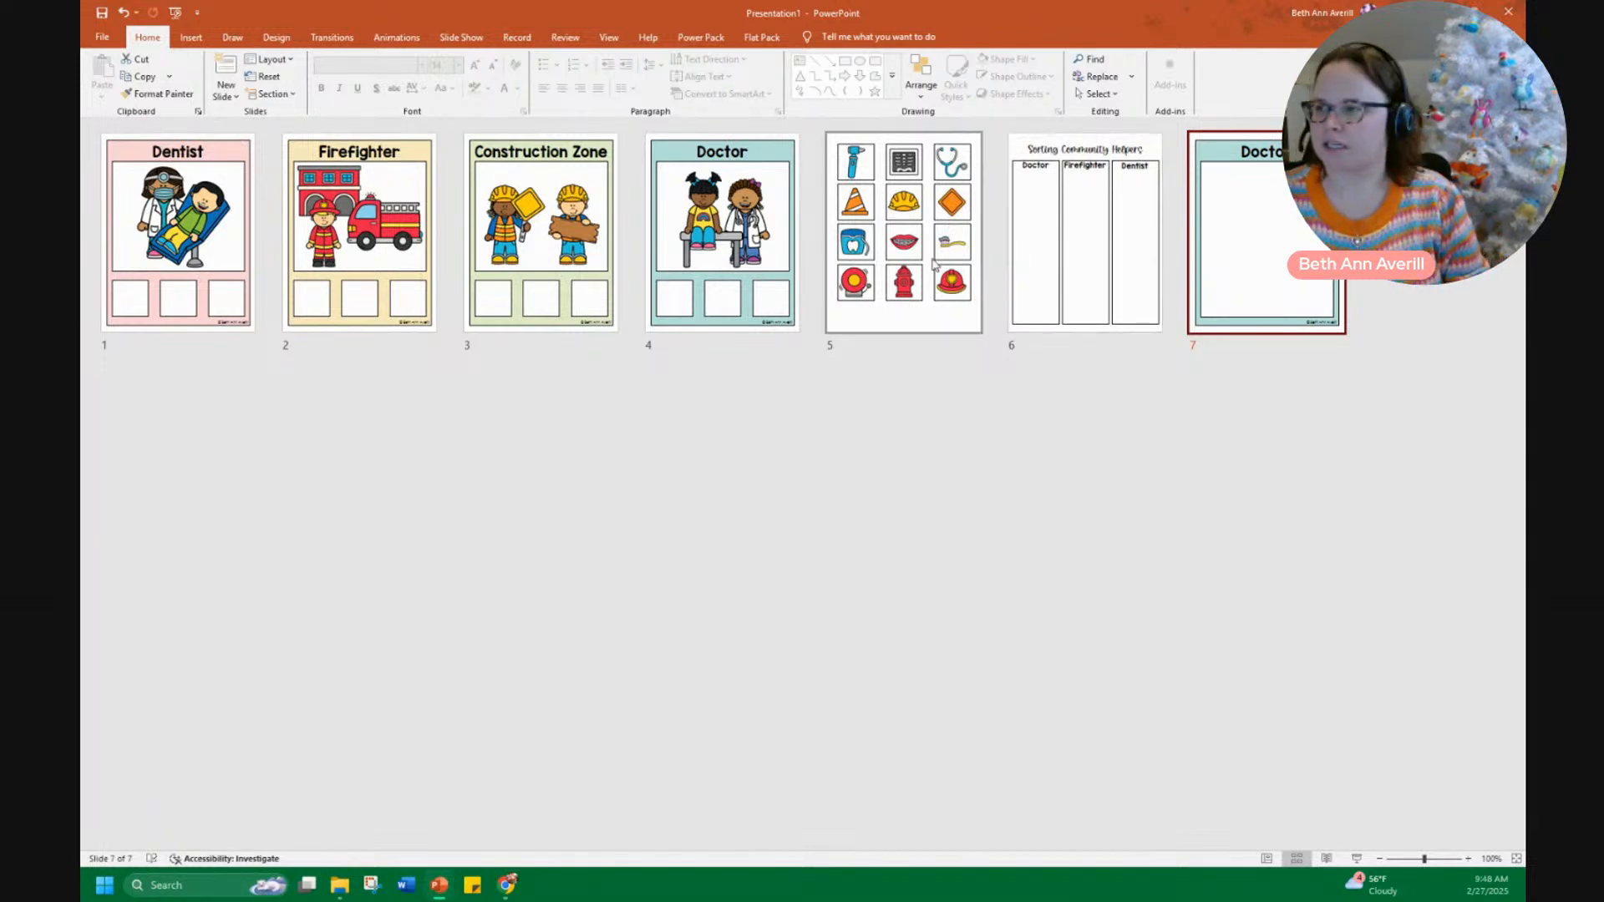
{"action": "double_click", "coordinate": [710, 224]}
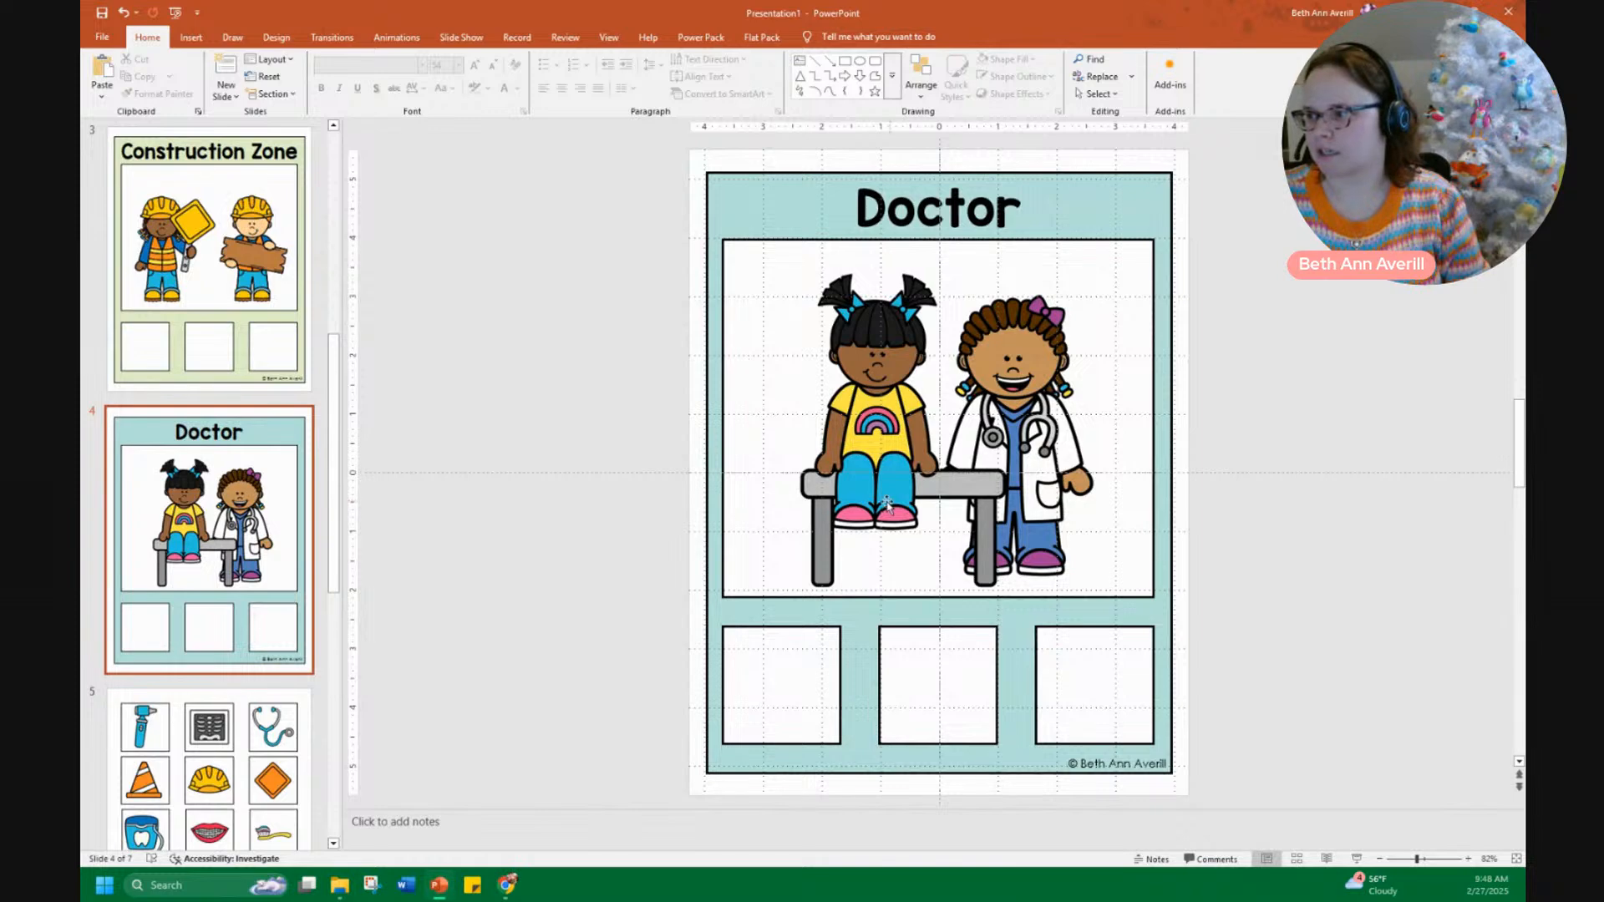
{"action": "scroll", "coordinate": [676, 501], "scroll_direction": "down", "scroll_amount": 2}
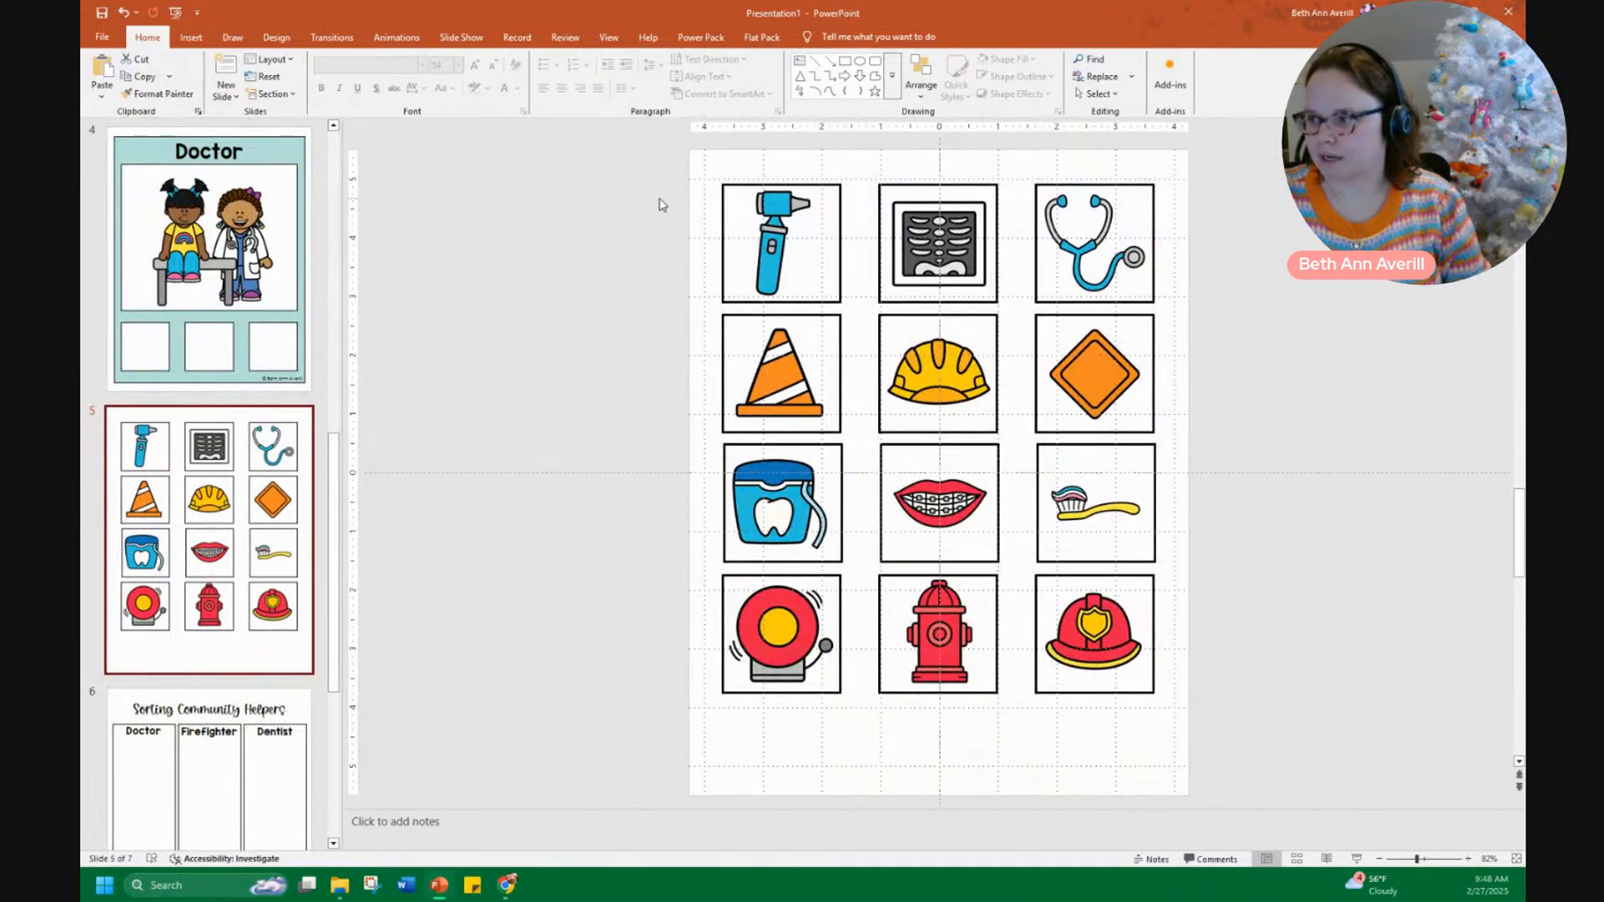
{"action": "left_click_drag", "start_coordinate": [668, 153], "coordinate": [878, 328]}
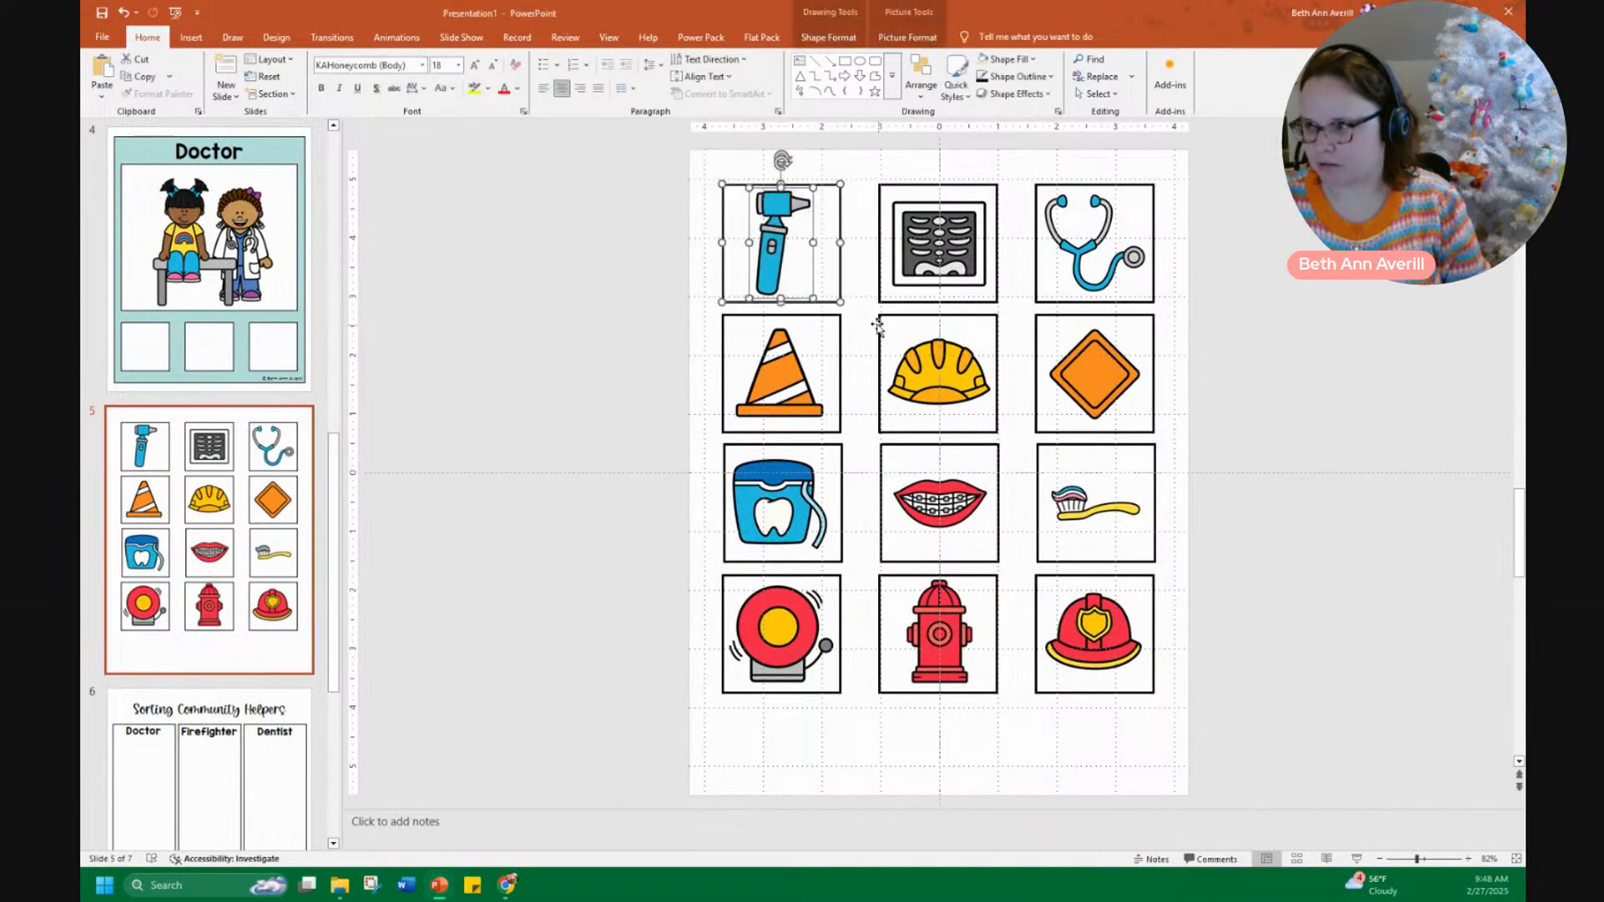
{"action": "right_click", "coordinate": [801, 258]}
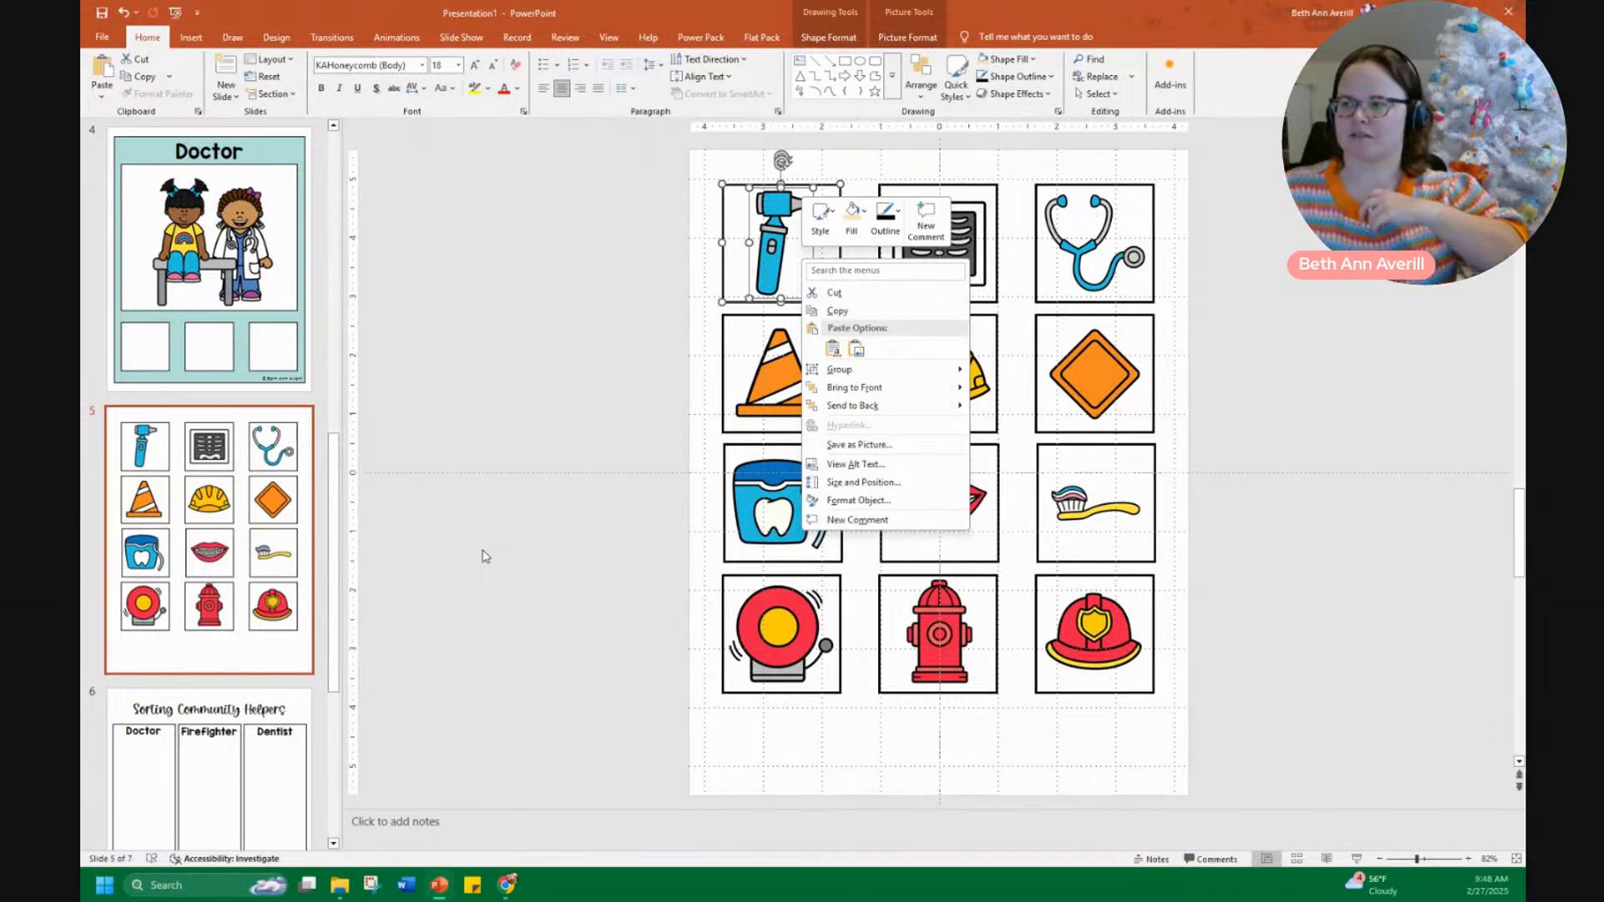
{"action": "left_click", "coordinate": [468, 604]}
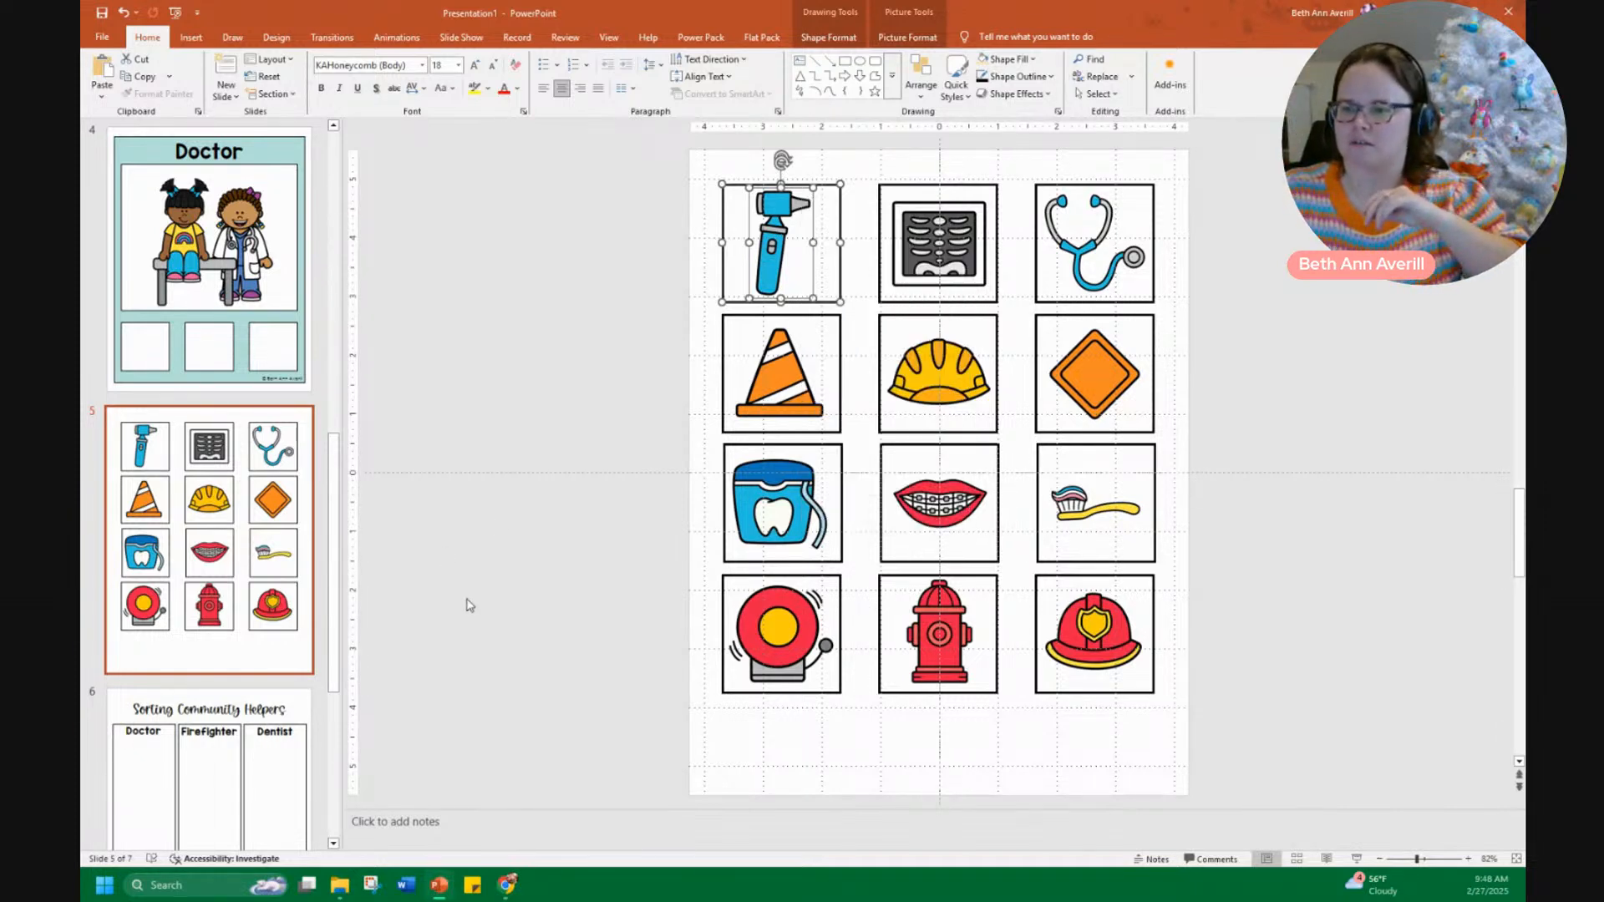
Add a blank slide at the end of the presentation and reopen the emptied Doctor mat on slide 7
{"action": "left_click", "coordinate": [1297, 865]}
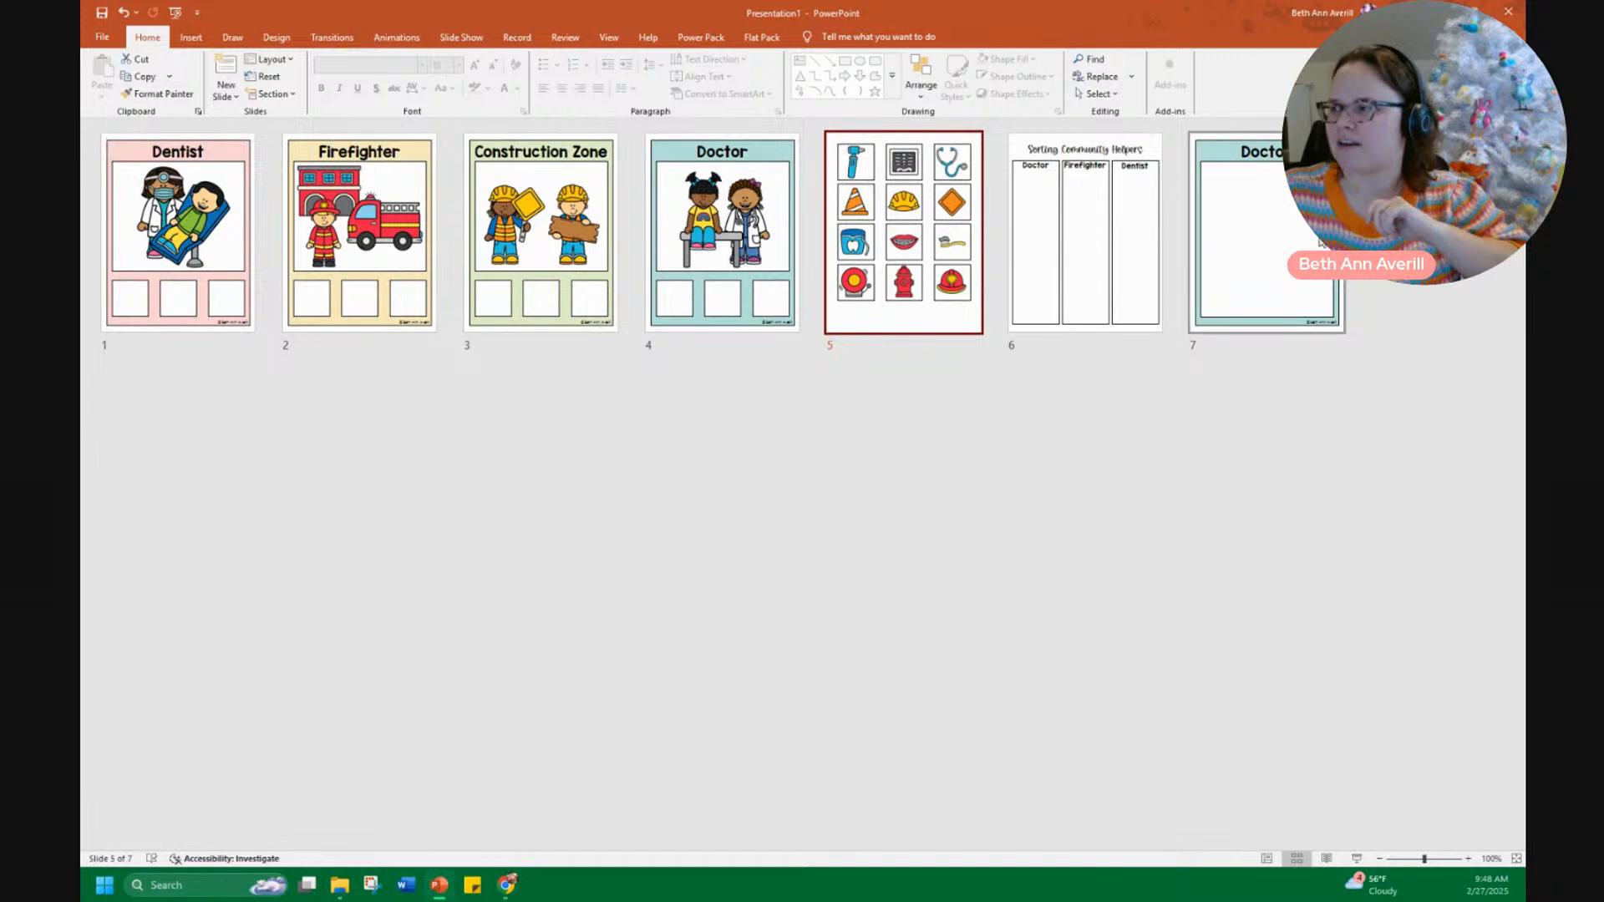
{"action": "right_click", "coordinate": [1357, 276]}
{"action": "left_click", "coordinate": [1388, 286]}
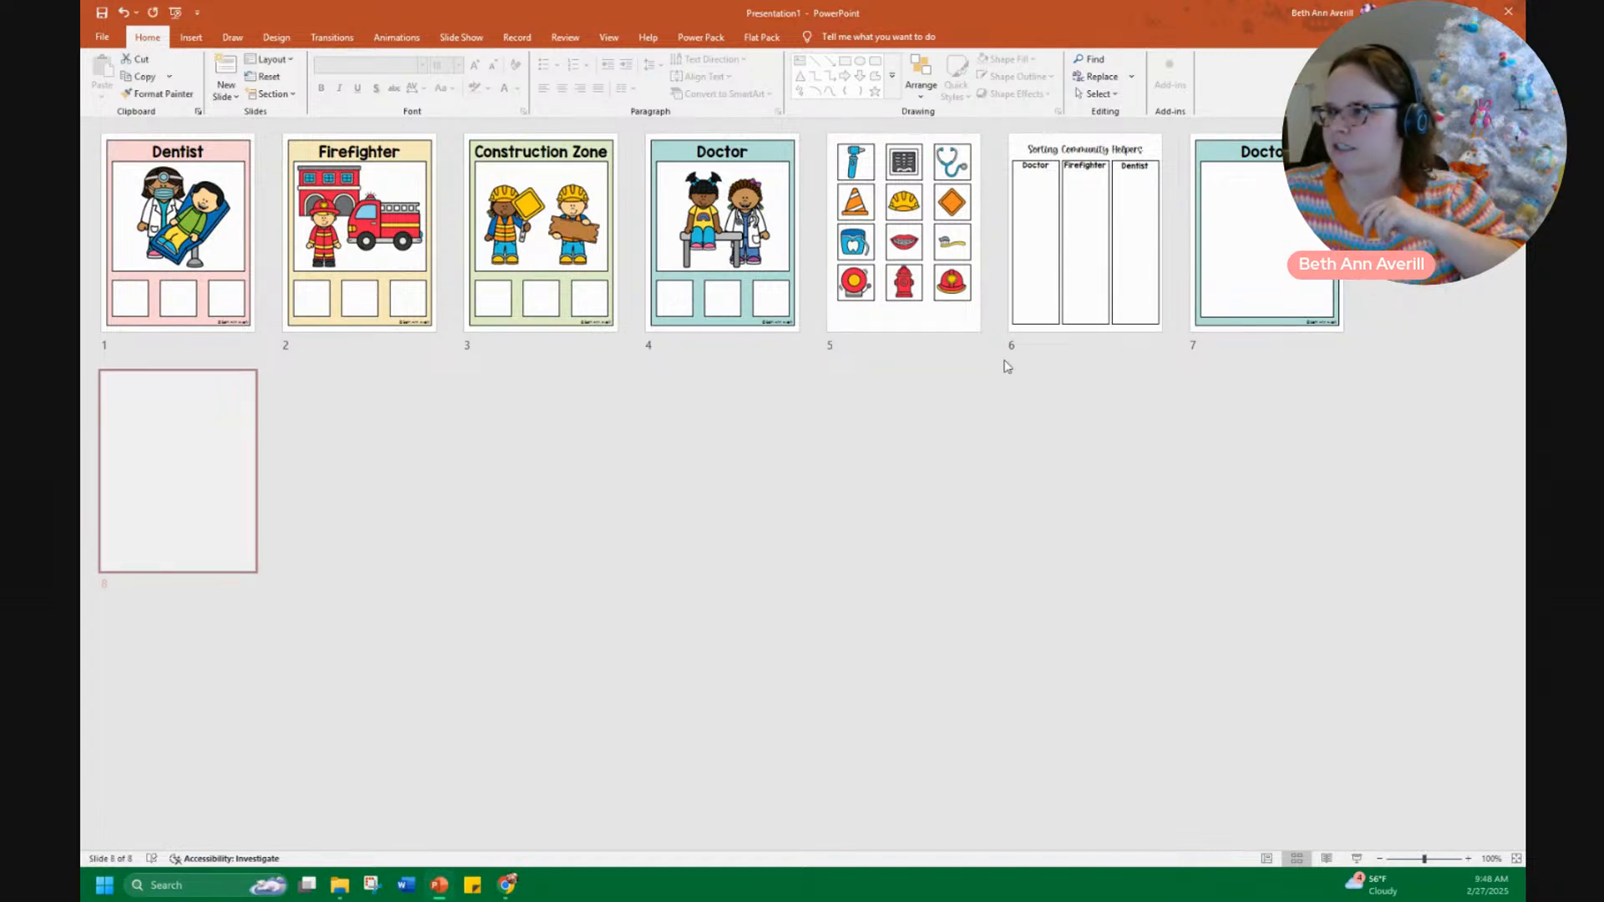
{"action": "double_click", "coordinate": [1237, 186]}
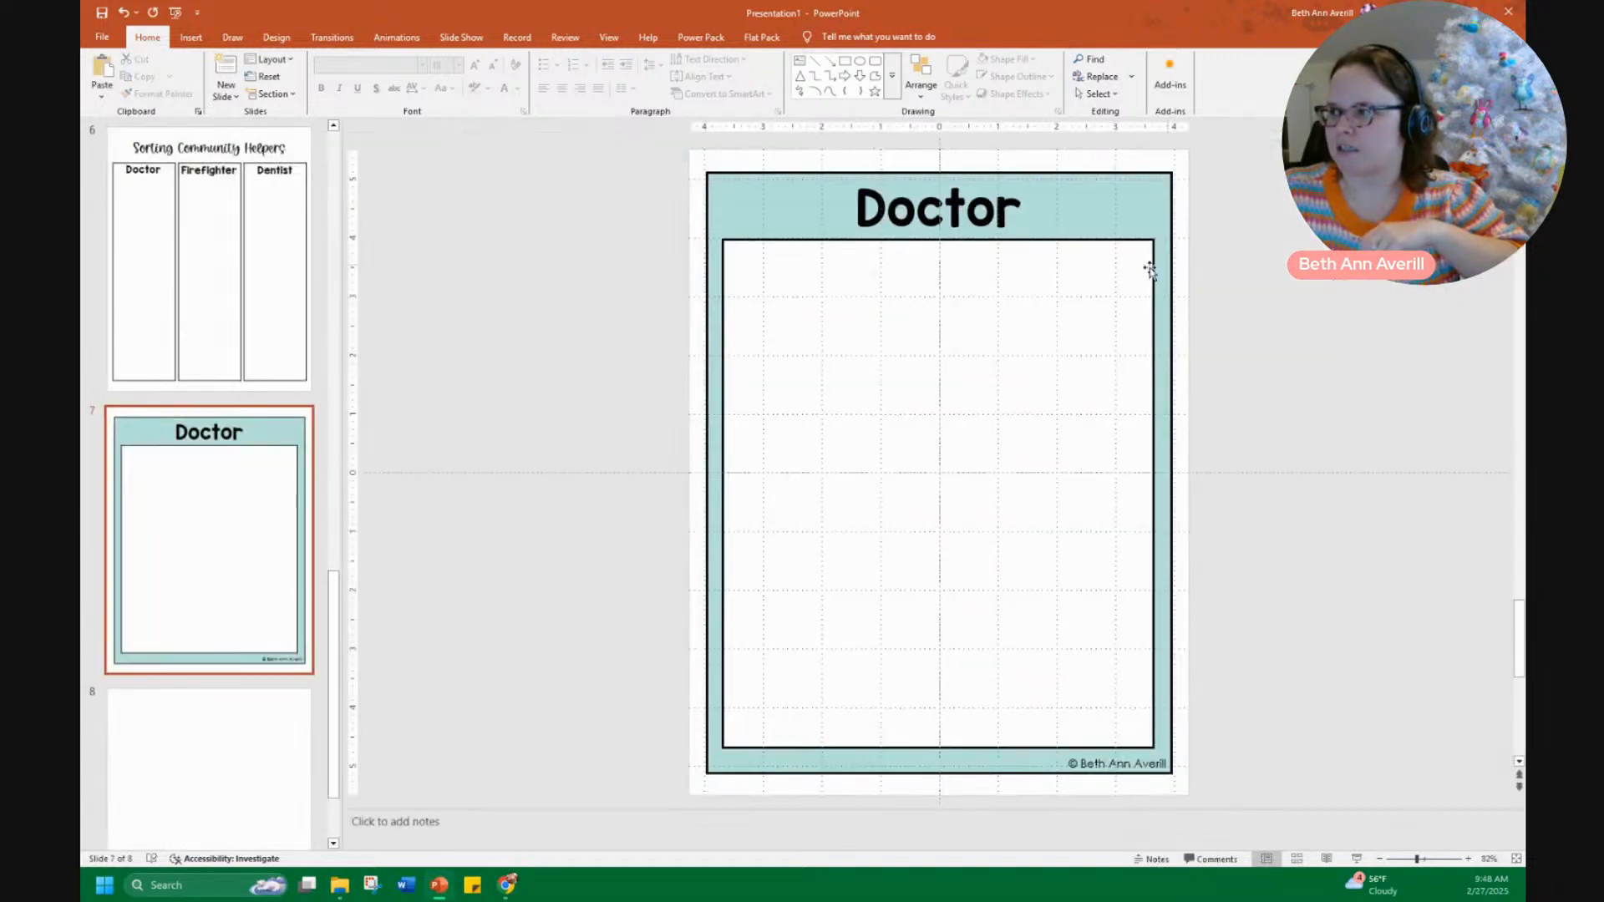